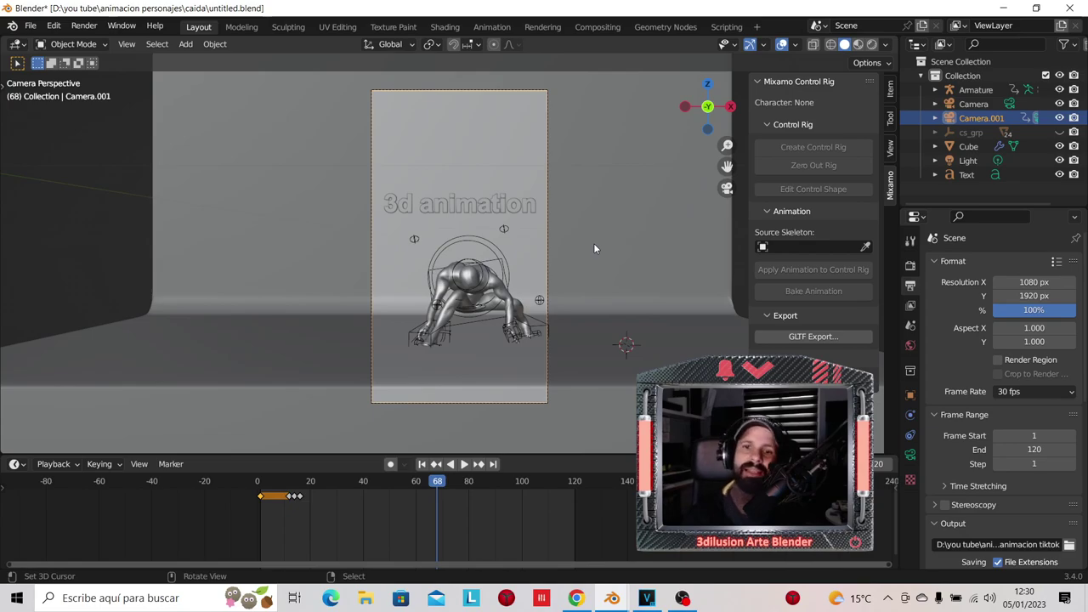
- Bring the web browser with the Mixamo home page to the front
click(576, 598)
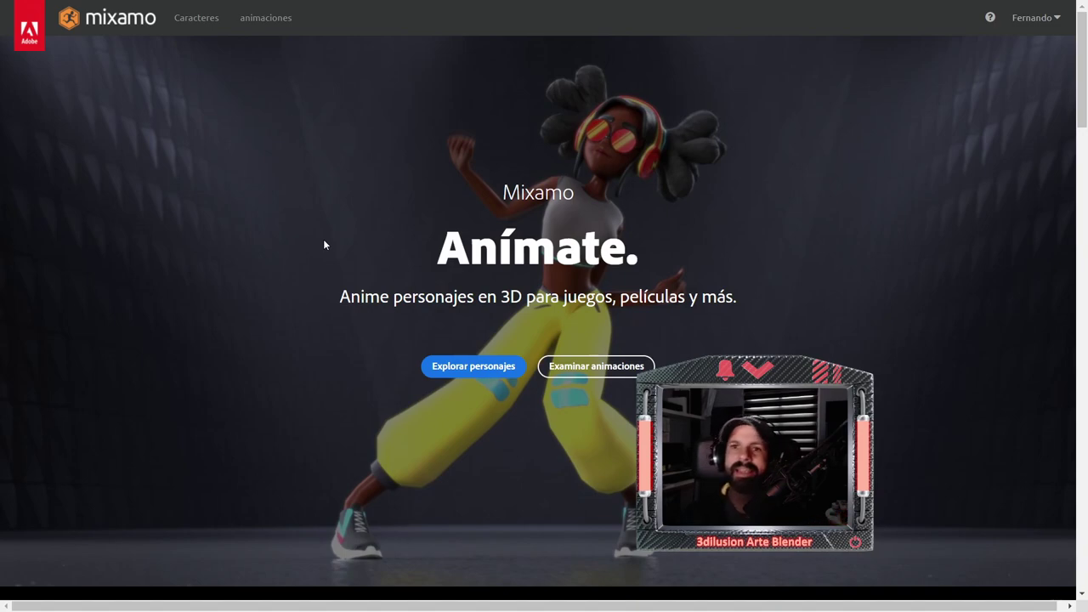
- Browse down the Characters library and load the Cripto character into the preview
click(203, 27)
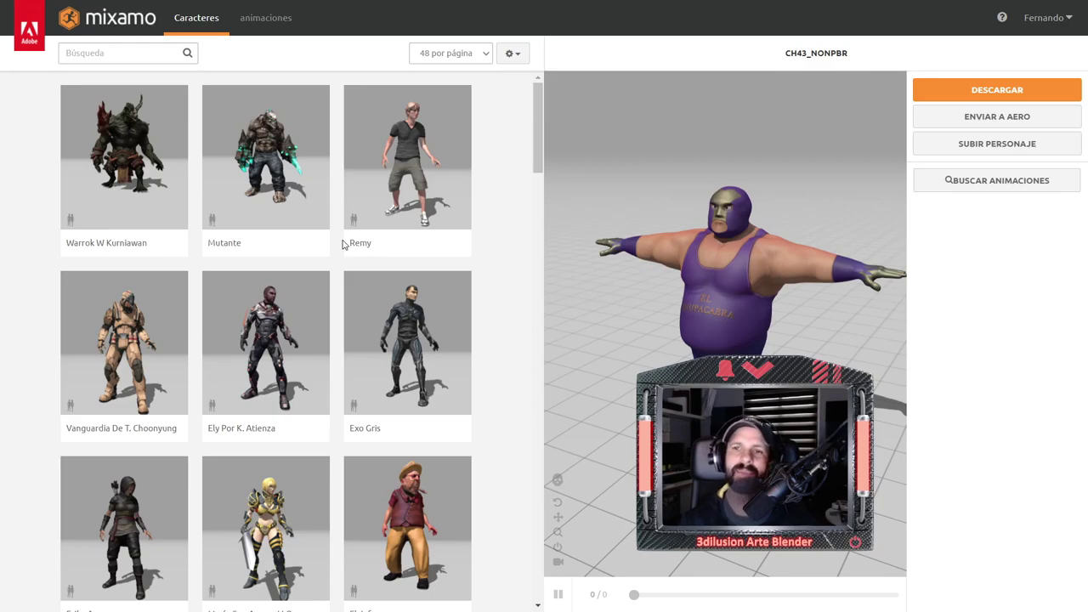
scroll(332, 298, down, 5)
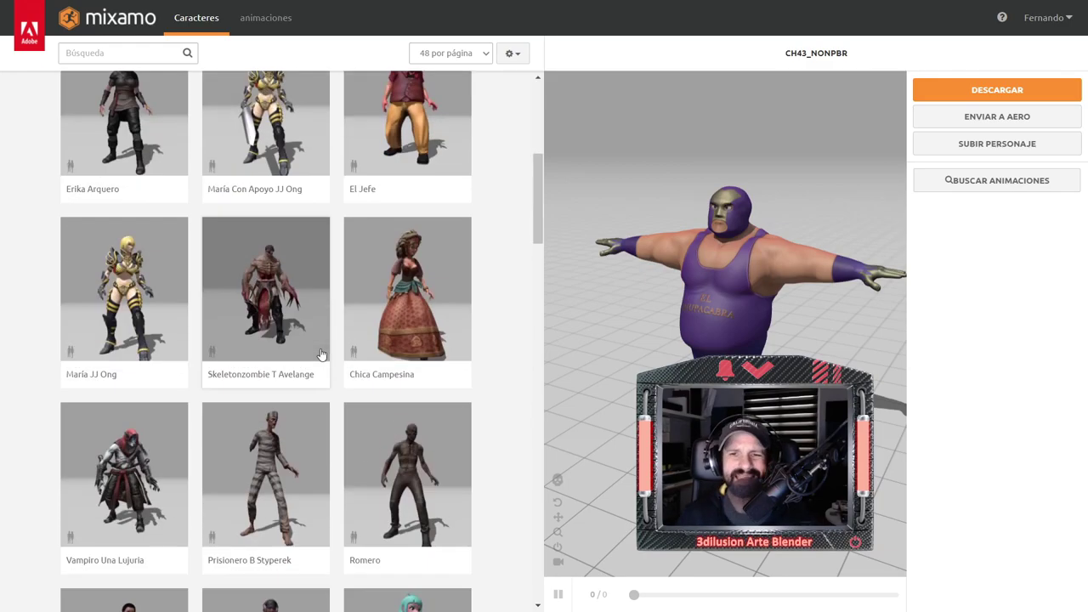
scroll(321, 354, down, 2)
scroll(321, 353, down, 3)
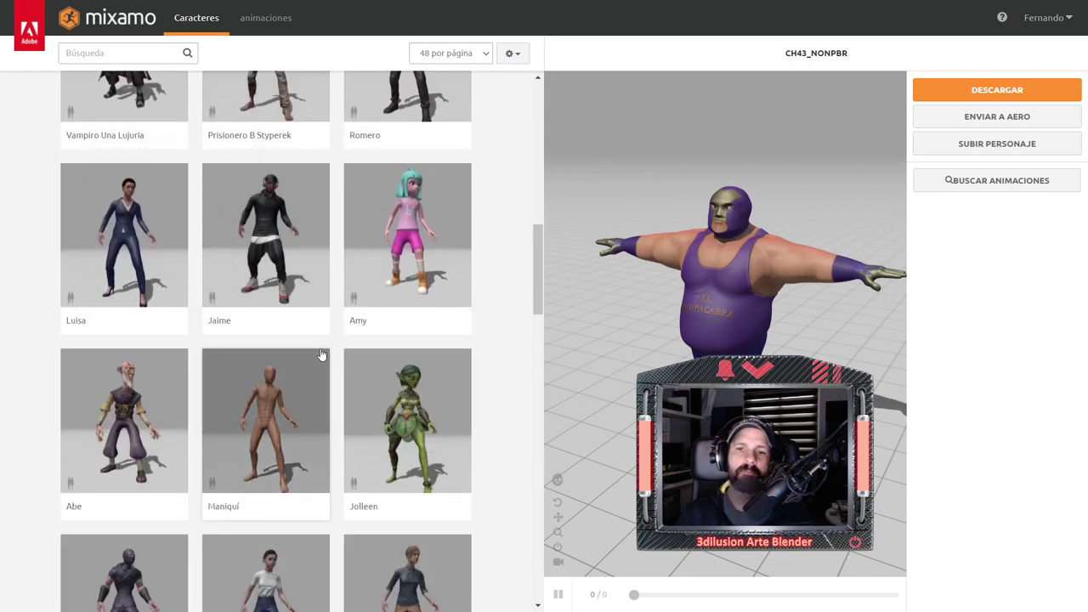
scroll(321, 354, down, 2)
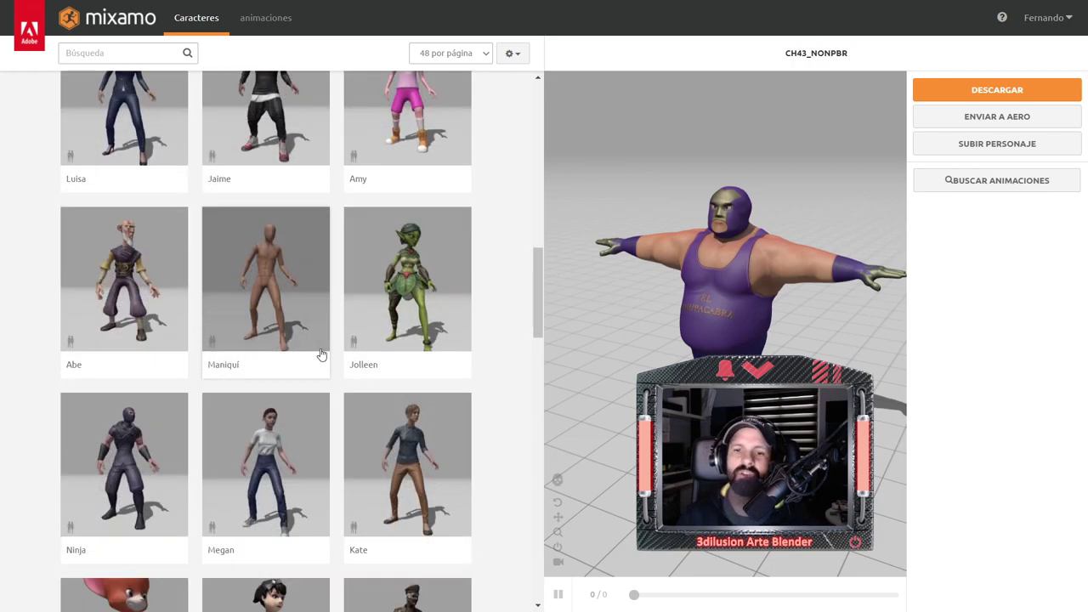
scroll(321, 354, down, 2)
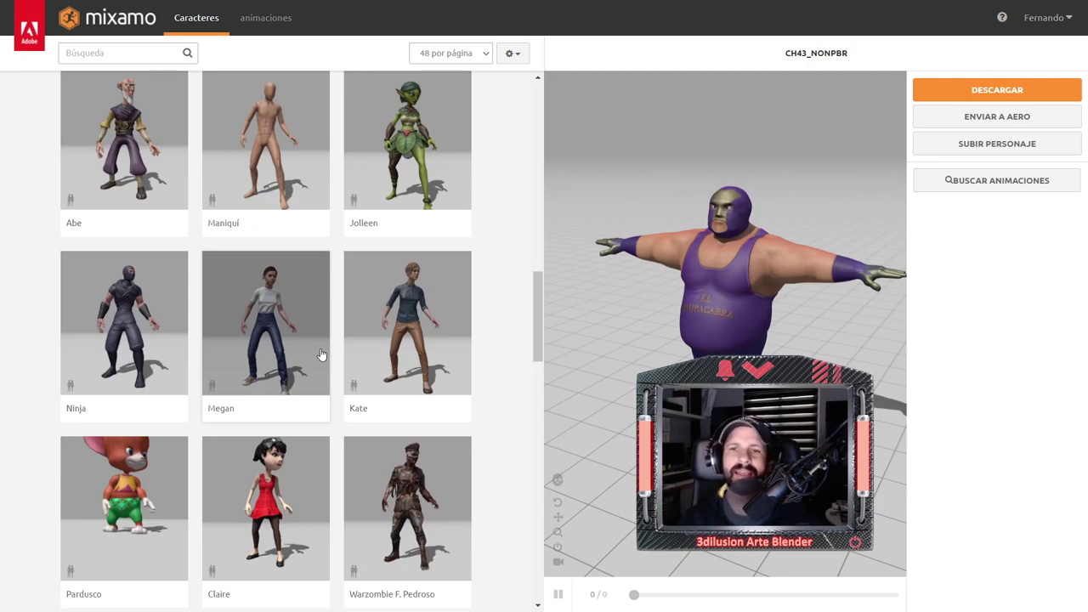
scroll(322, 354, down, 3)
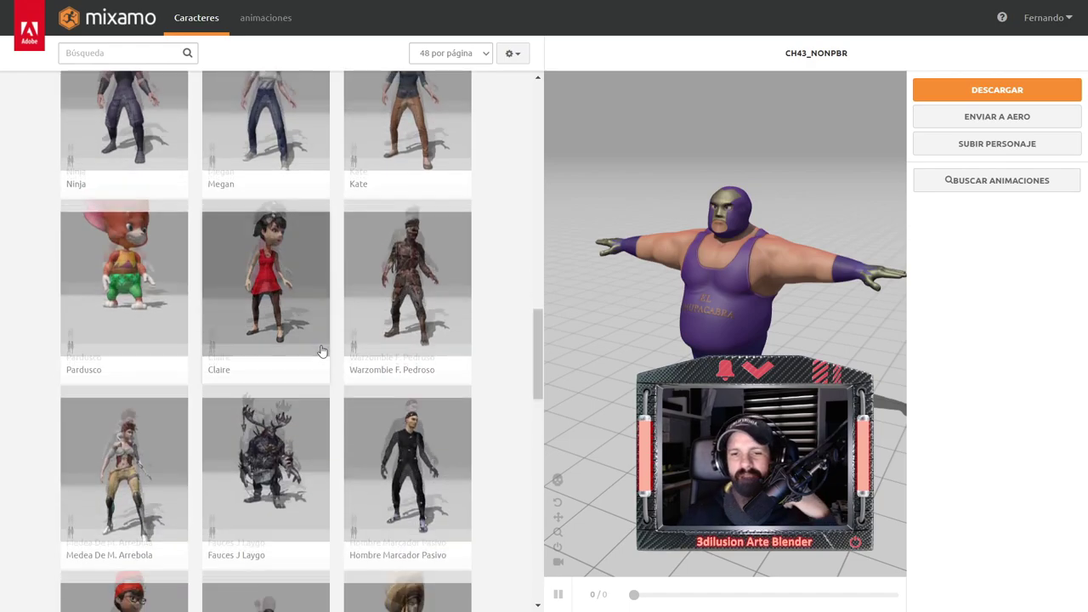
scroll(321, 351, down, 3)
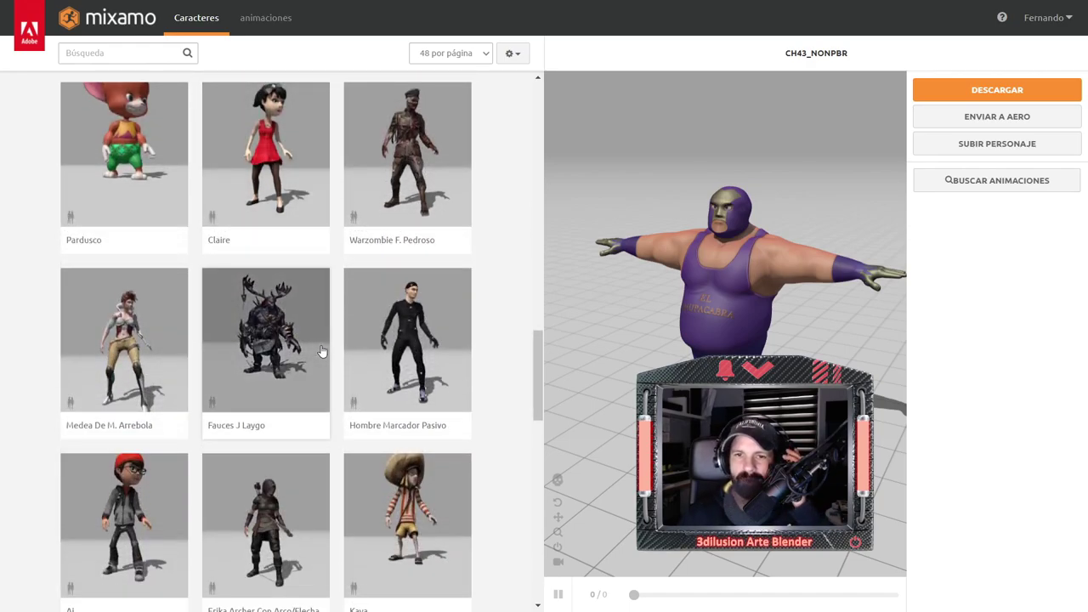
scroll(322, 351, down, 2)
scroll(321, 351, down, 3)
scroll(321, 352, down, 3)
scroll(321, 351, down, 2)
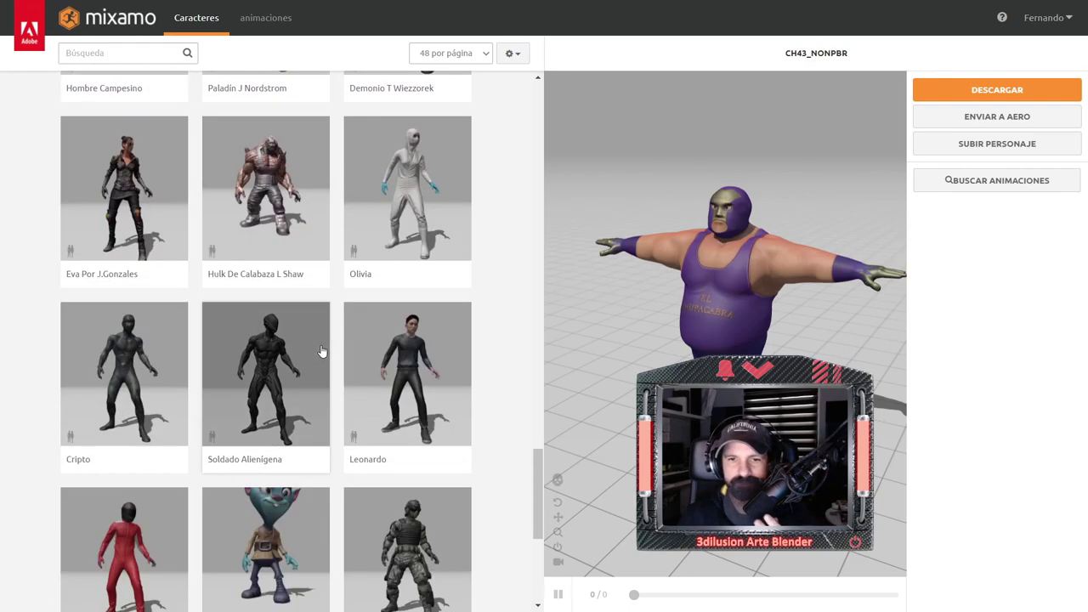
click(136, 374)
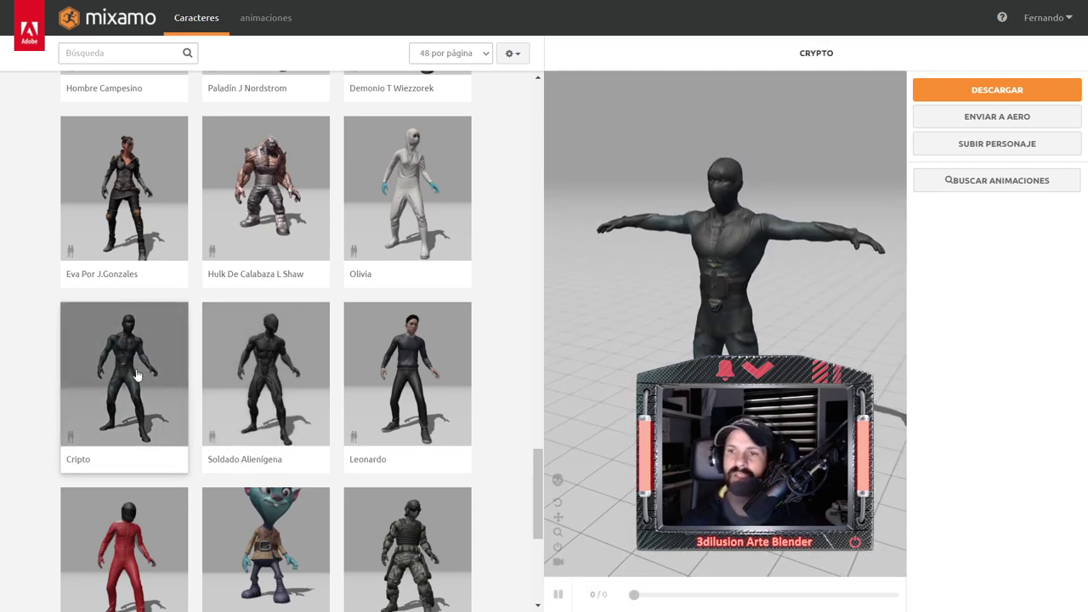
- Compare Cripto with Leonardo, then return to Cripto and turn it to face front
mouse_move(587, 303)
mouse_down()
mouse_move(777, 303)
mouse_move(697, 294)
mouse_up()
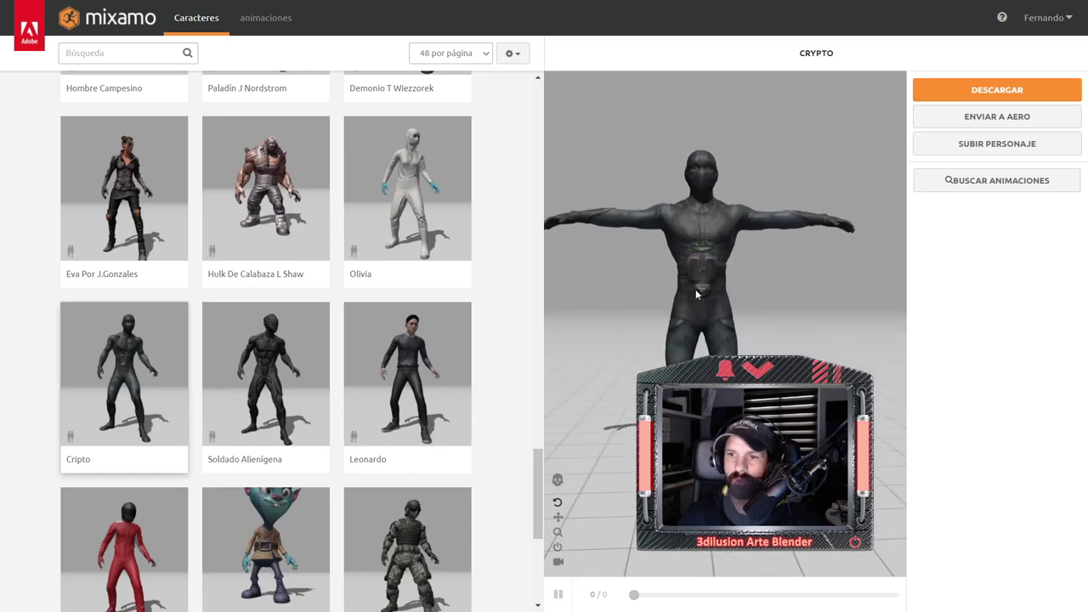
key(Right)
key(Right)
mouse_move(661, 323)
mouse_down()
mouse_move(725, 352)
mouse_move(674, 290)
mouse_up()
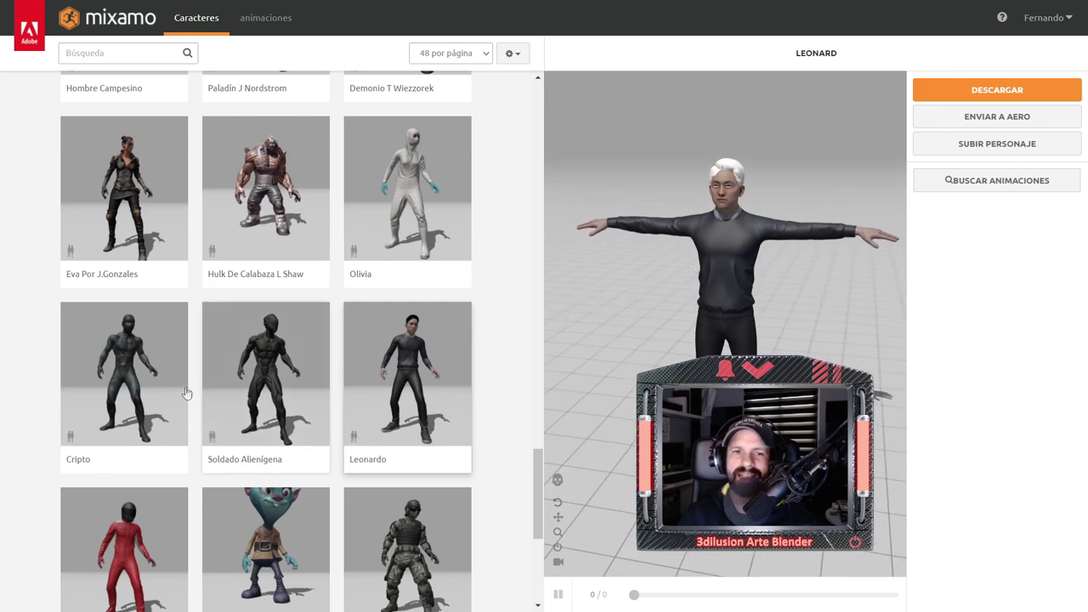
click(153, 382)
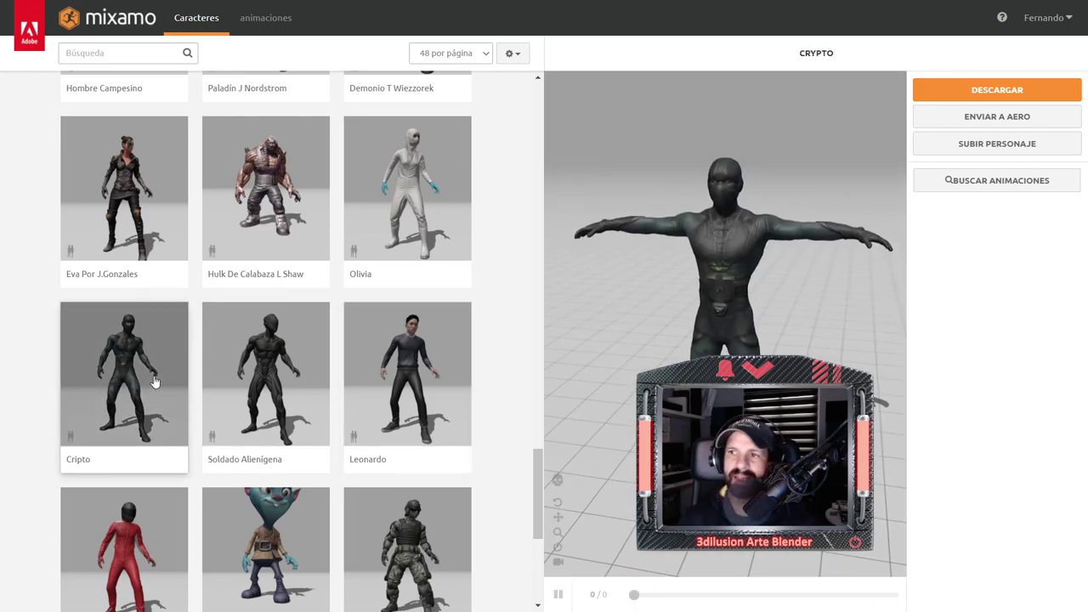
mouse_move(673, 318)
mouse_down()
mouse_move(775, 324)
mouse_move(592, 330)
mouse_up()
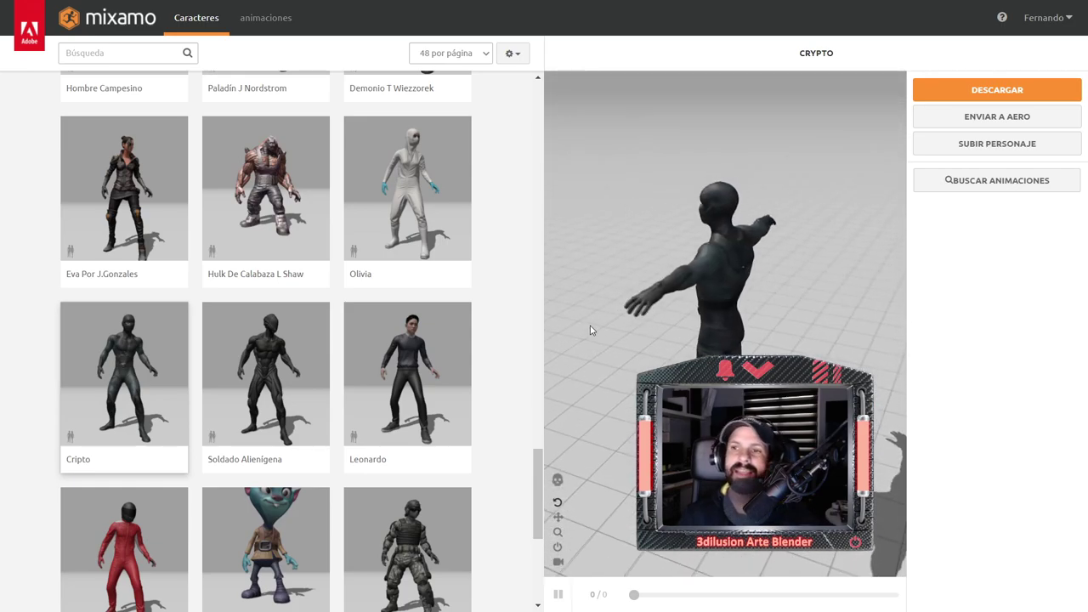
mouse_move(592, 330)
mouse_down()
mouse_move(732, 327)
mouse_move(713, 328)
mouse_up()
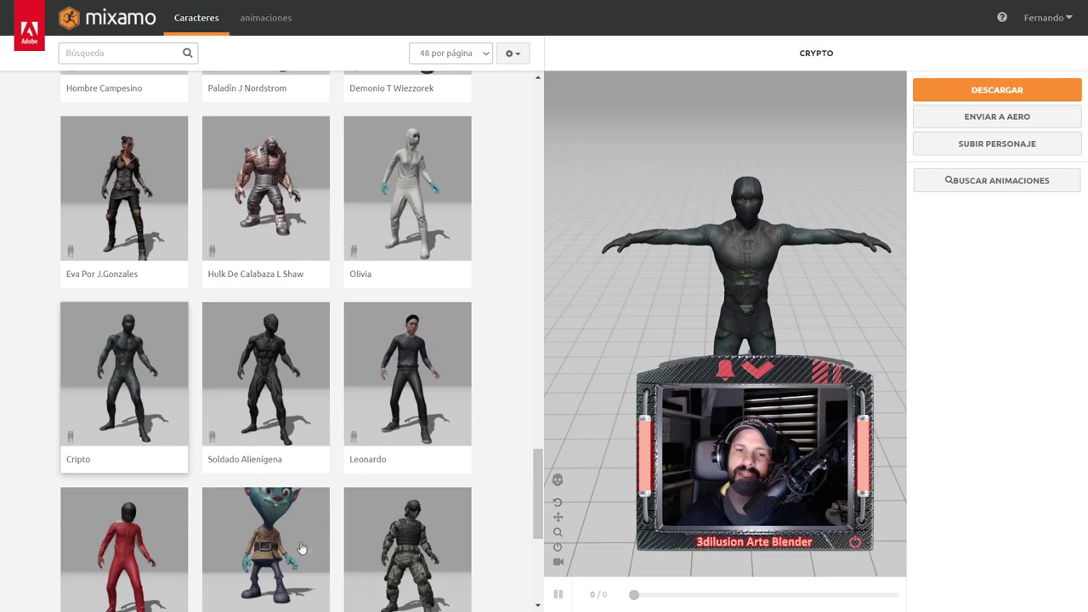
- Scroll the page and open the Animations library
scroll(298, 544, down, 3)
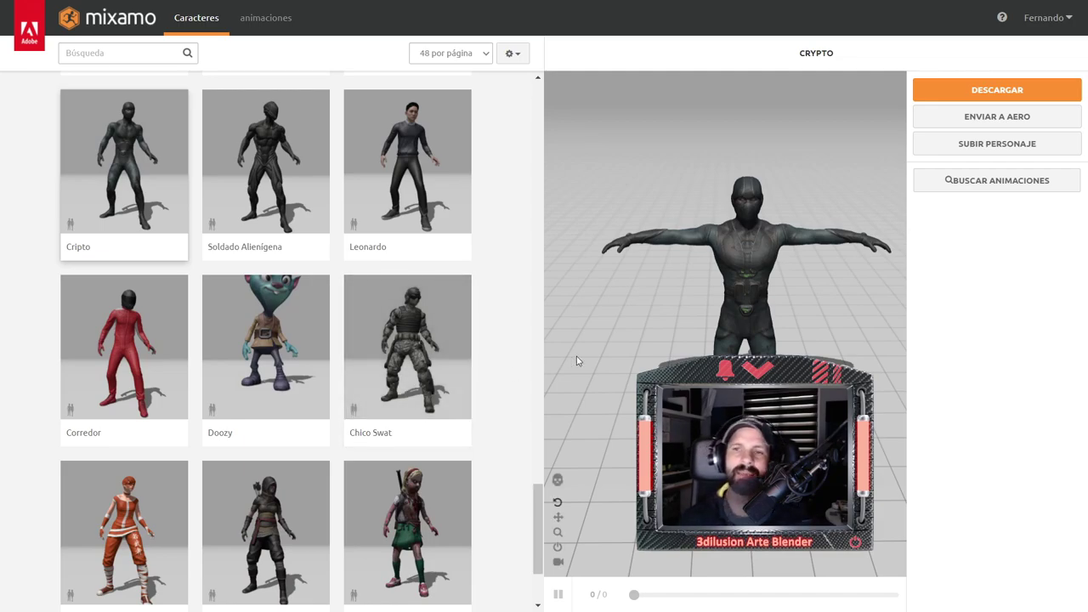
scroll(466, 384, down, 2)
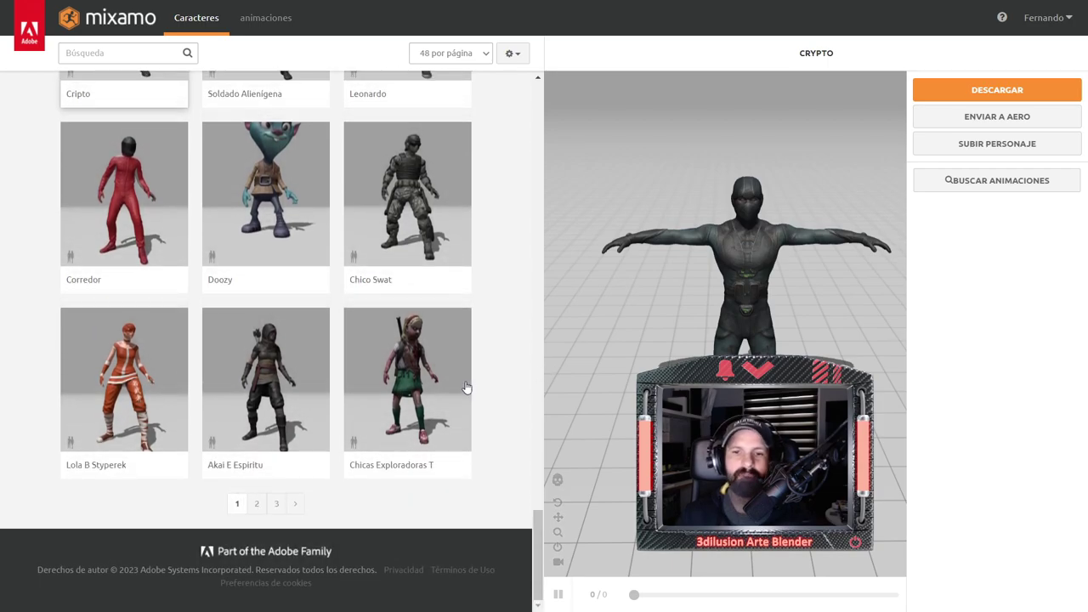
scroll(467, 388, up, 2)
scroll(760, 289, up, 2)
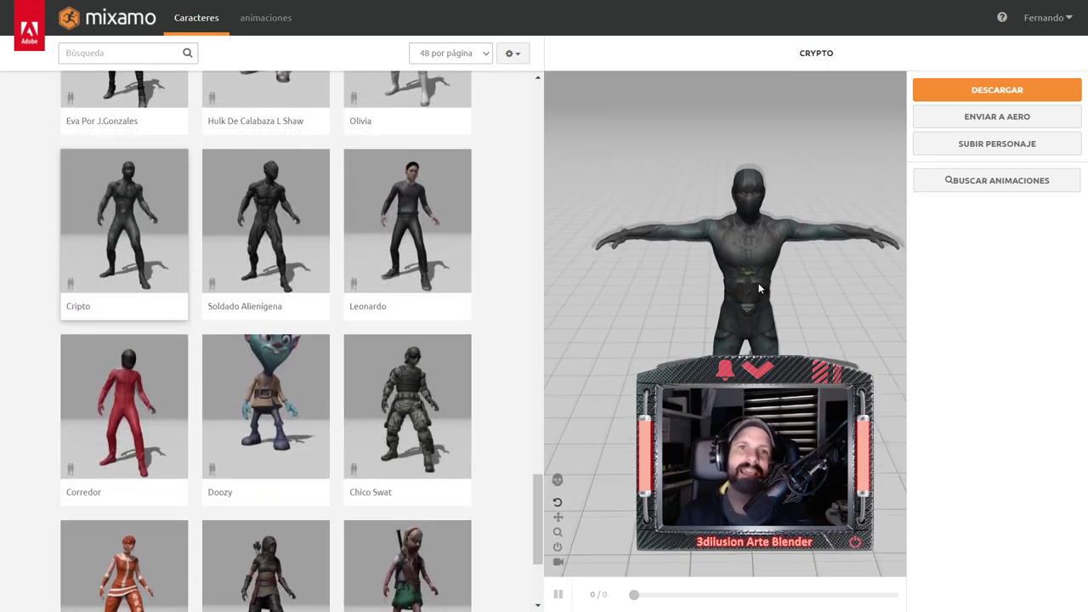
click(272, 26)
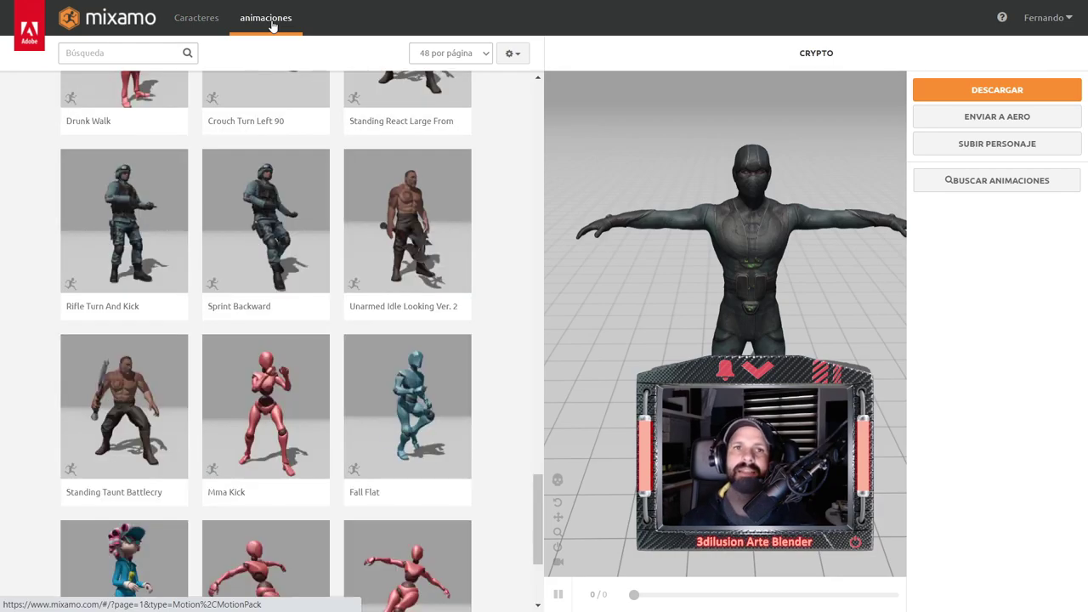
- Preview the Versión De Aspecto Inactivo, Fall Flat and Paseo Borracho animations on Cripto
scroll(367, 363, up, 2)
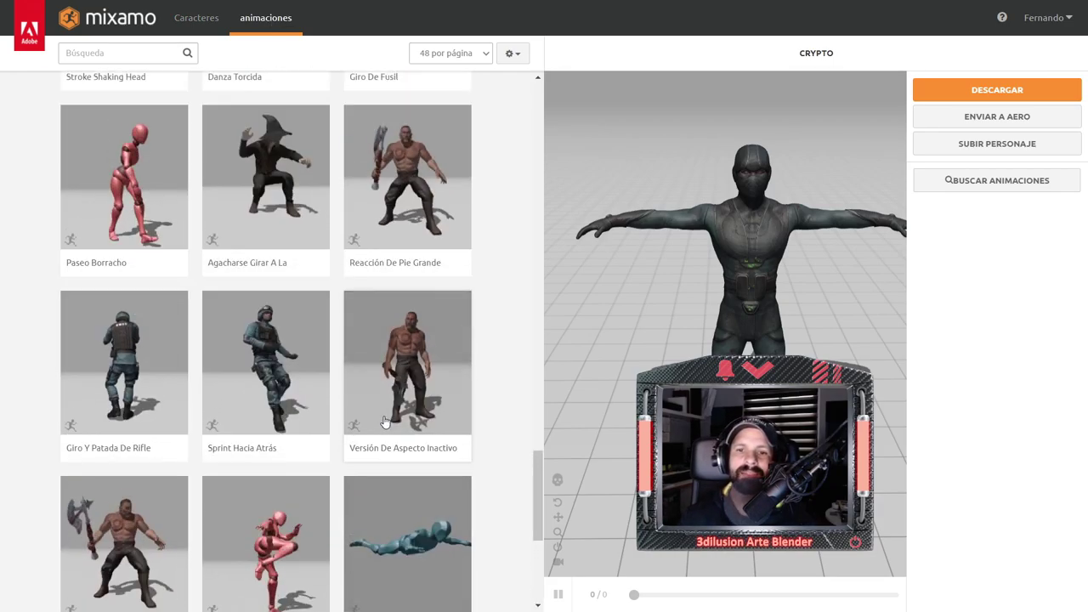
click(434, 348)
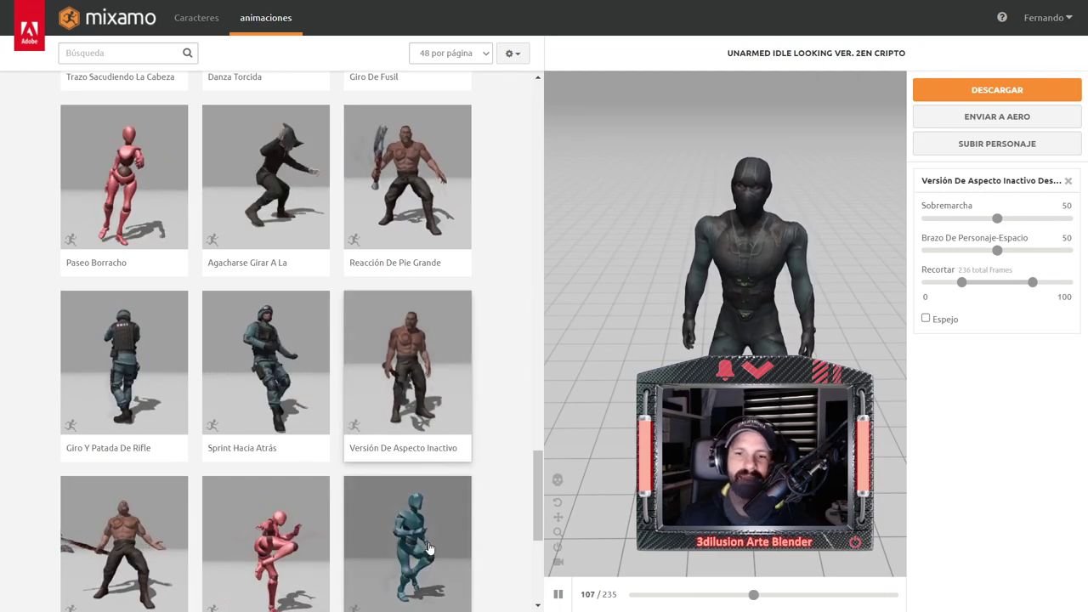
click(427, 544)
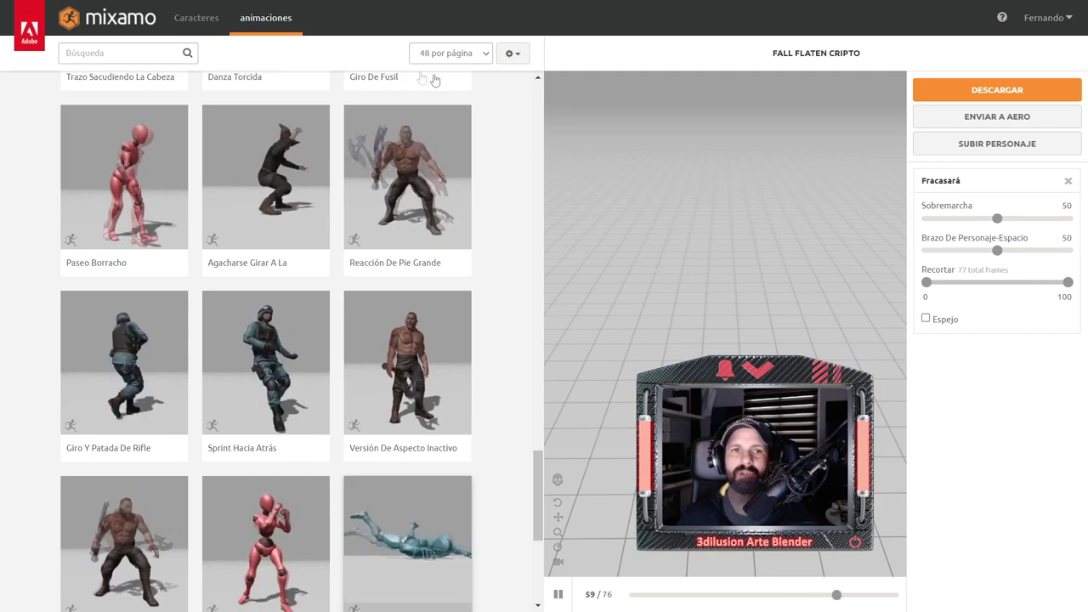
click(100, 190)
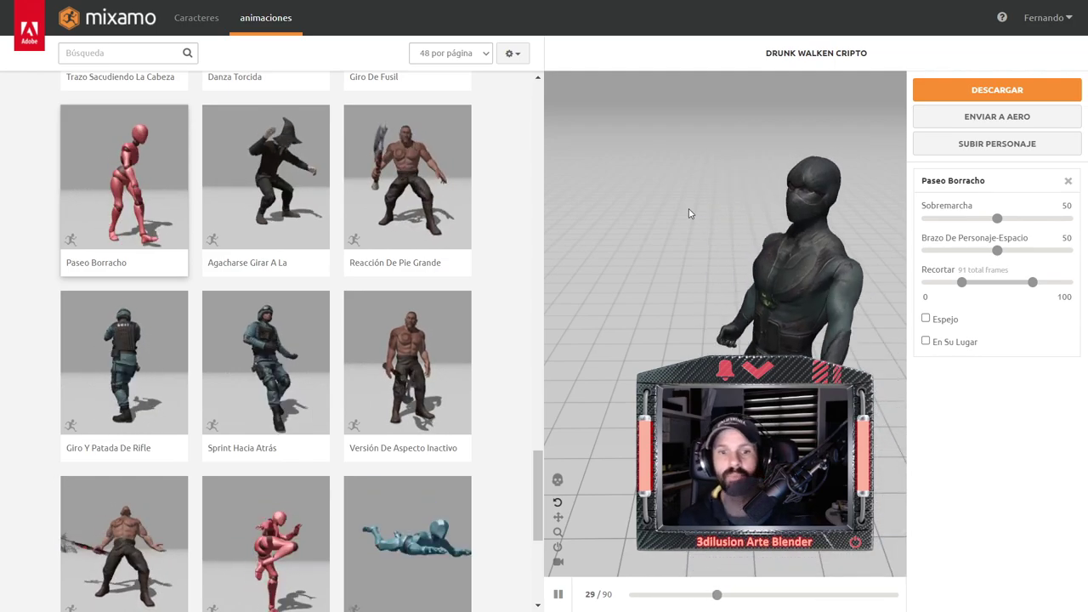
scroll(264, 340, up, 1)
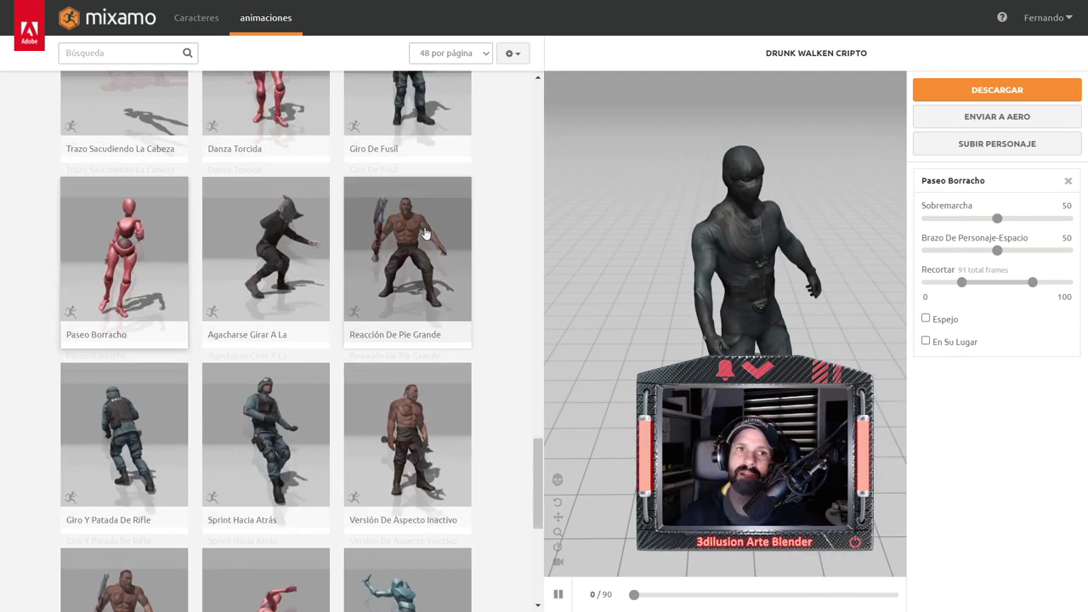
scroll(264, 340, up, 1)
scroll(263, 340, up, 3)
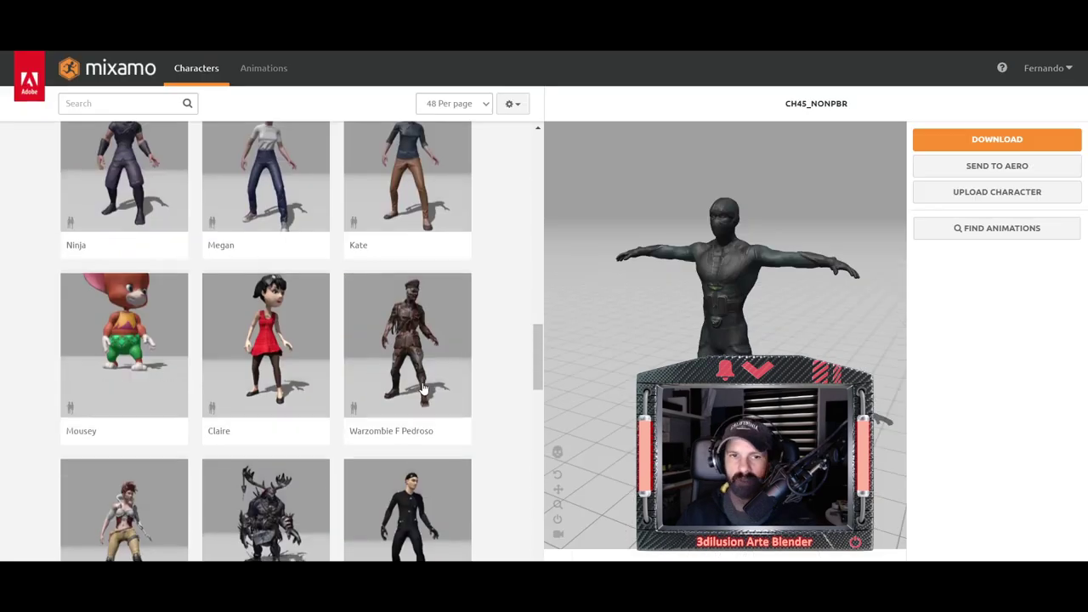
scroll(423, 389, down, 3)
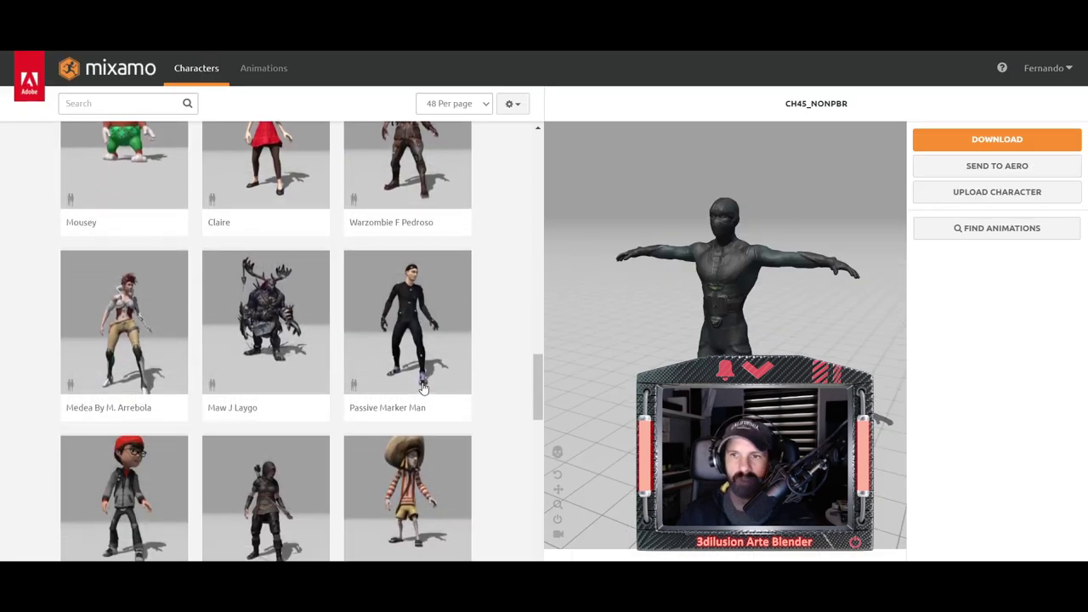
drag(731, 344, 791, 347)
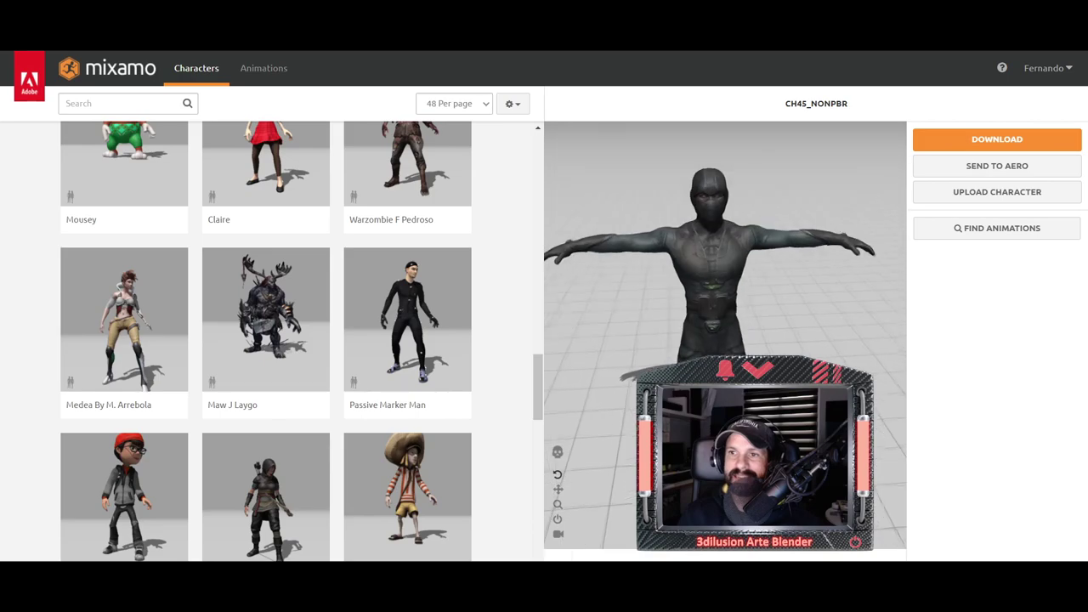
- Check the download settings with FBX Binary format and T-pose, then cancel without downloading
click(955, 138)
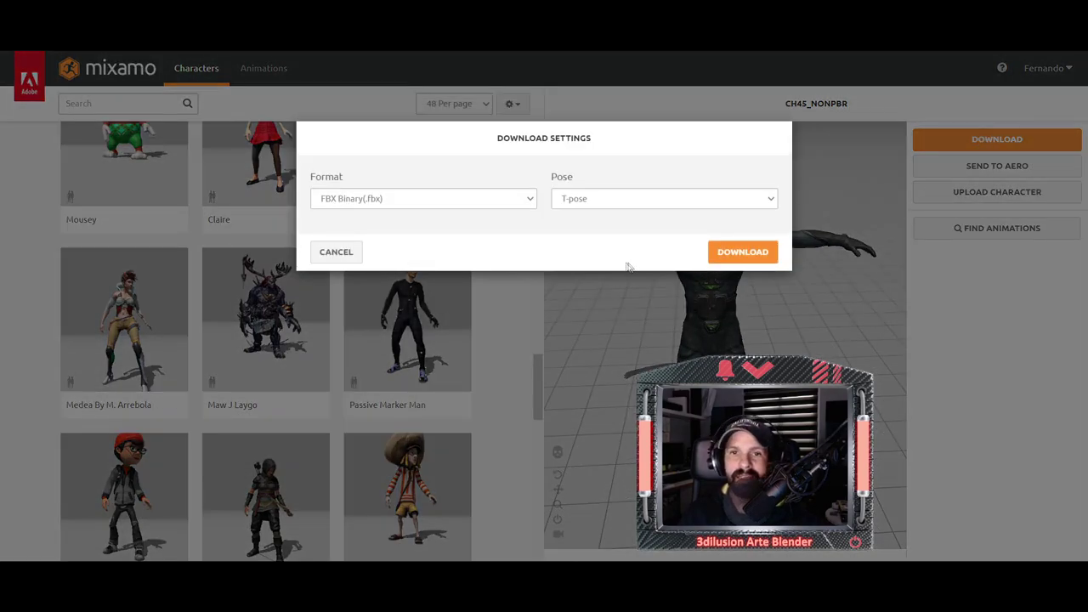
click(385, 201)
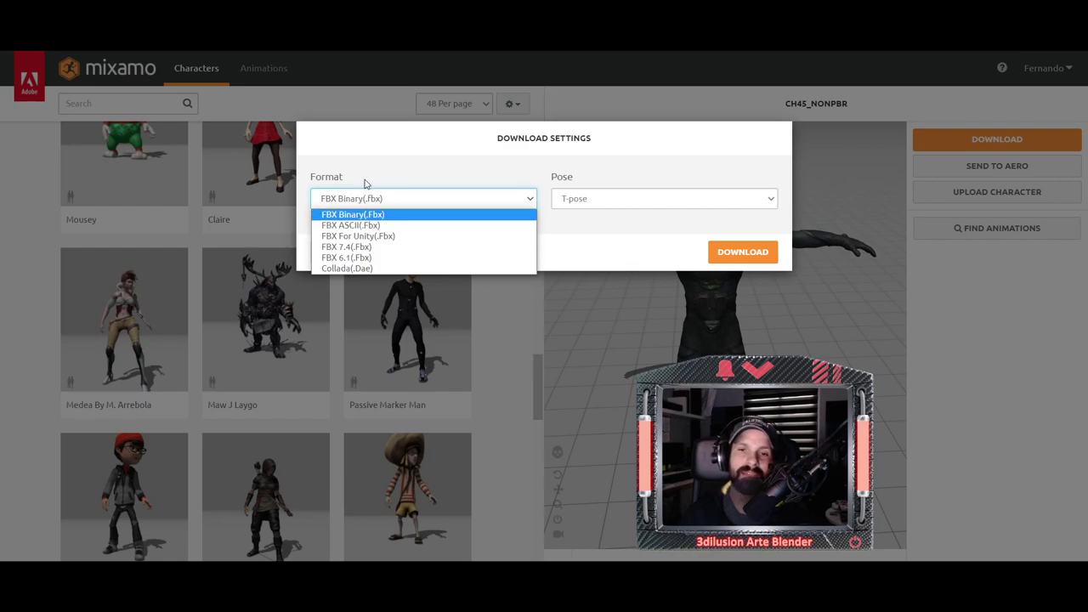
click(366, 182)
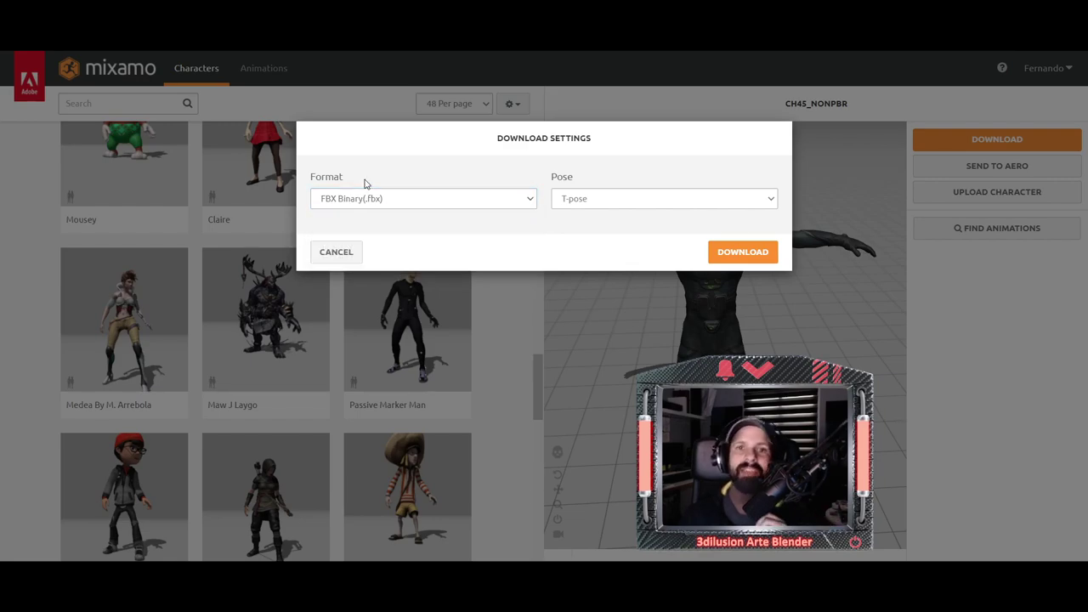
click(346, 198)
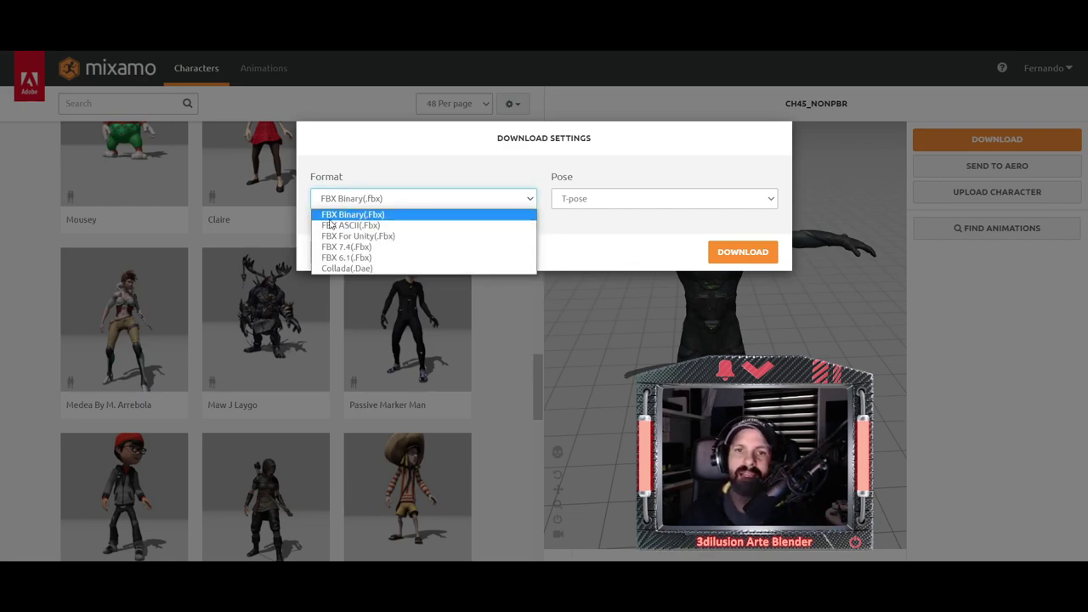
click(351, 215)
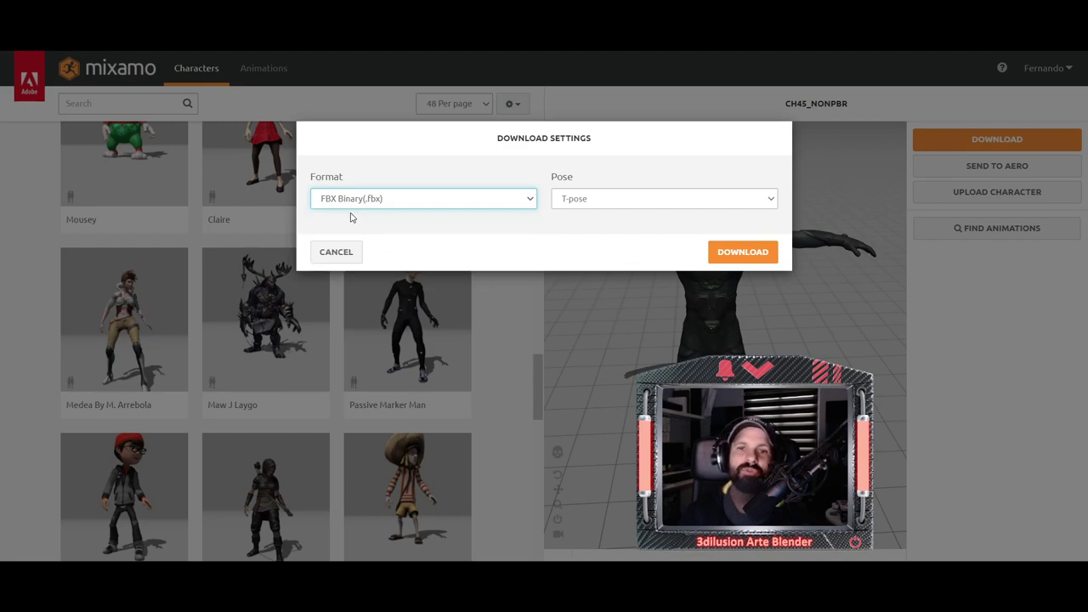
click(574, 200)
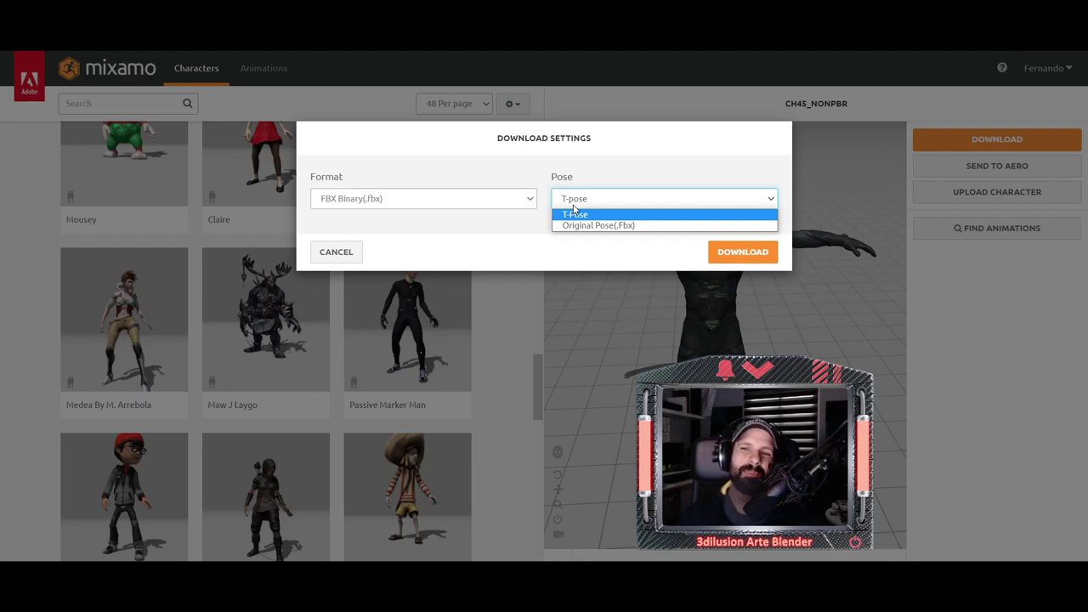
click(573, 212)
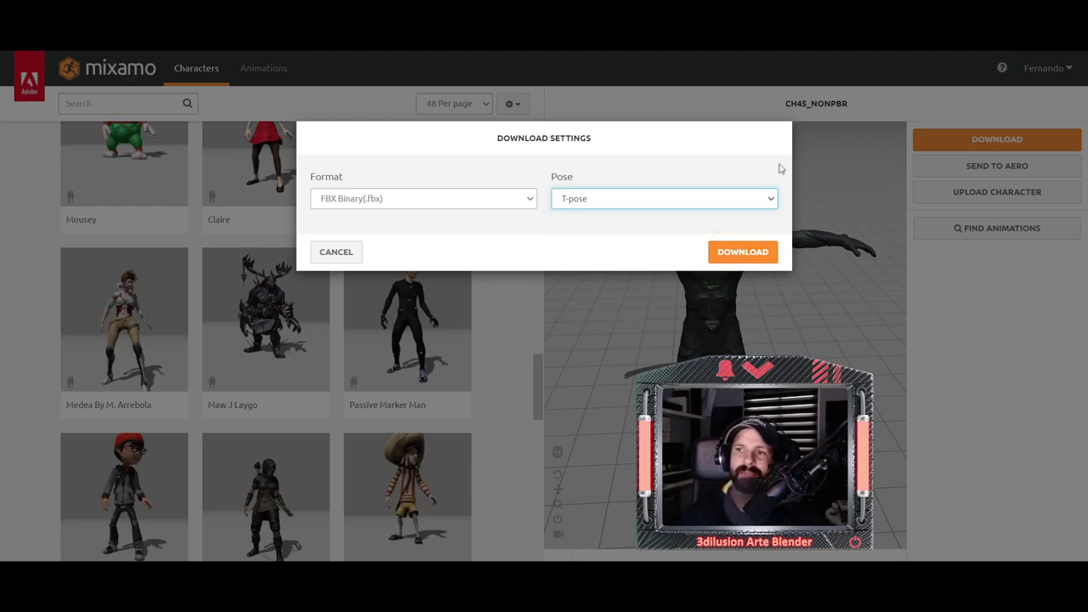
click(323, 254)
click(1023, 72)
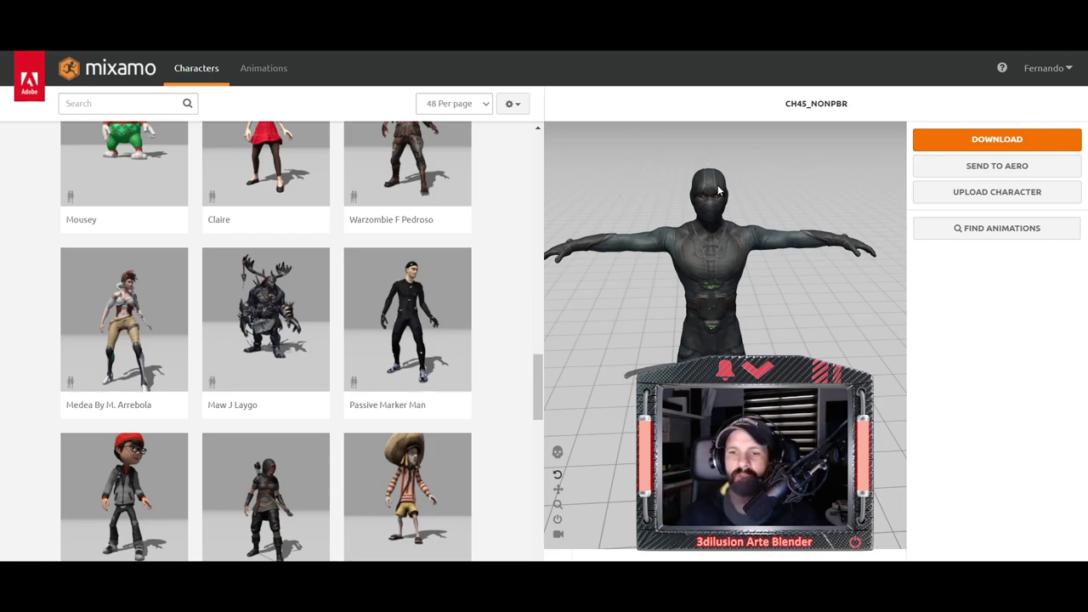
scroll(773, 312, down, 2)
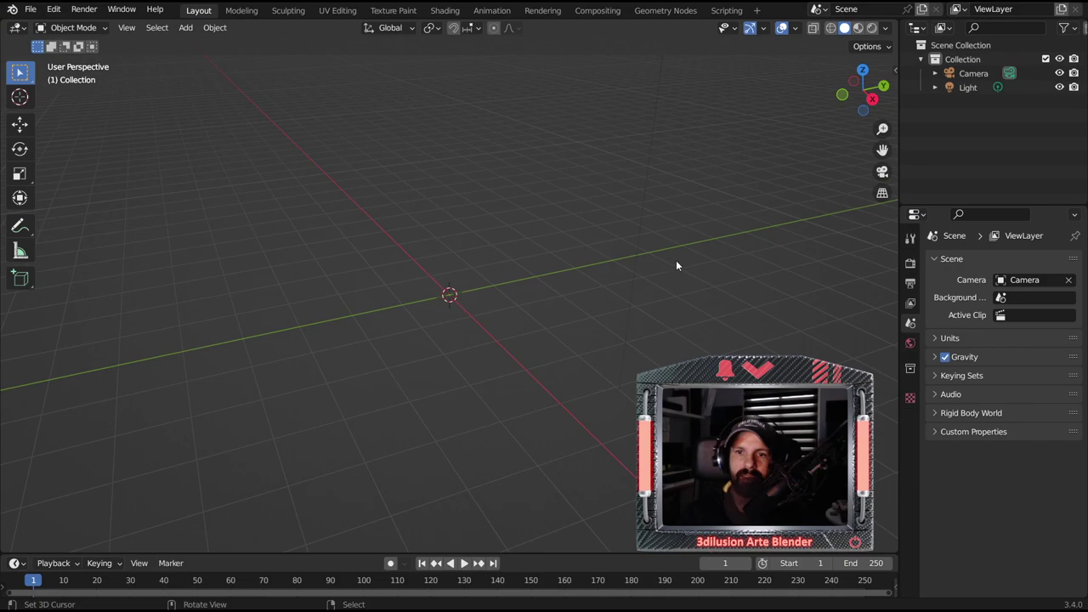
- Open Blender's File menu in the scene holding only a camera and light
click(34, 14)
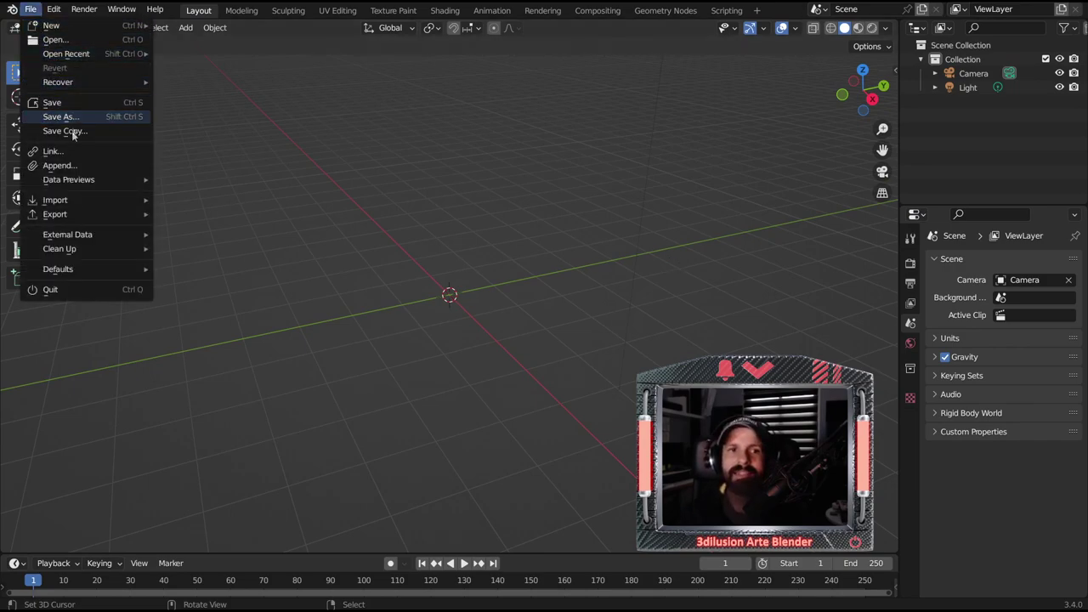
mouse_move(56, 200)
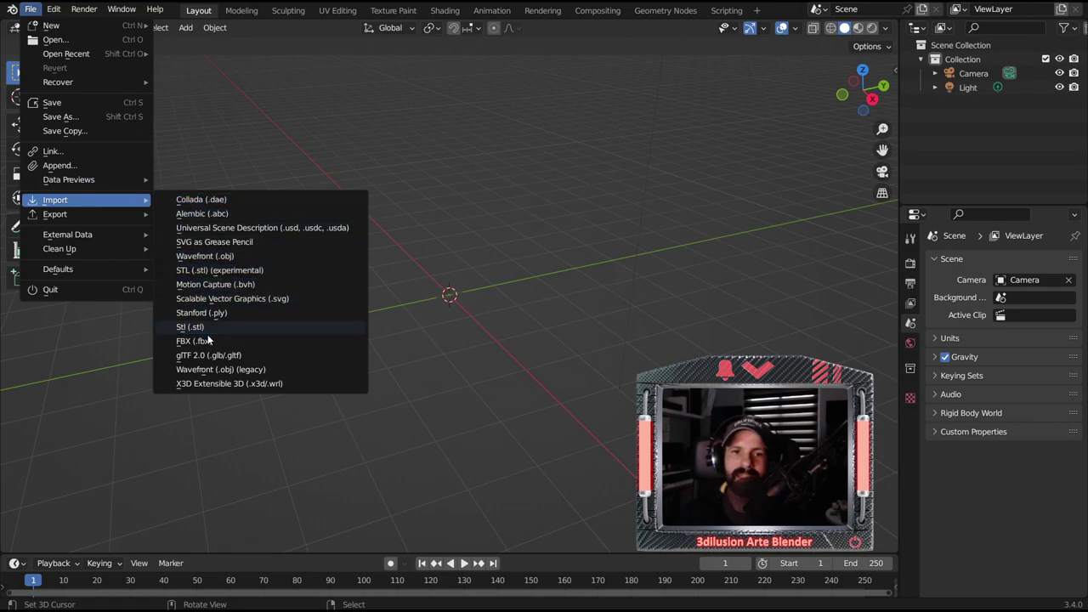
- Import the Mixamo character from FBX as an armature and view its Armature Data properties
click(194, 341)
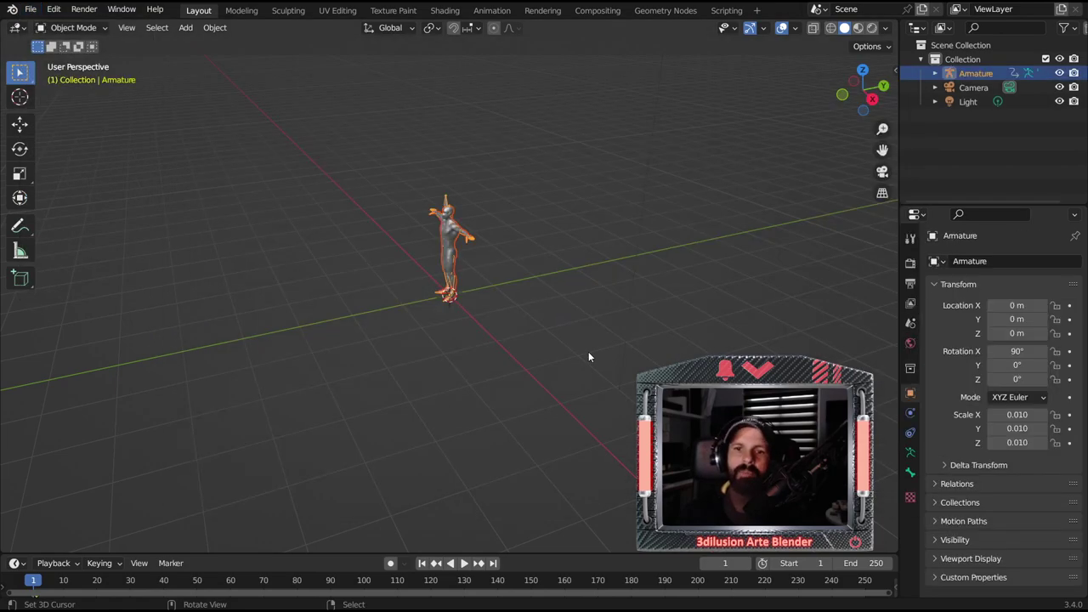
middle_drag(500, 357, 585, 307)
scroll(585, 307, up, 2)
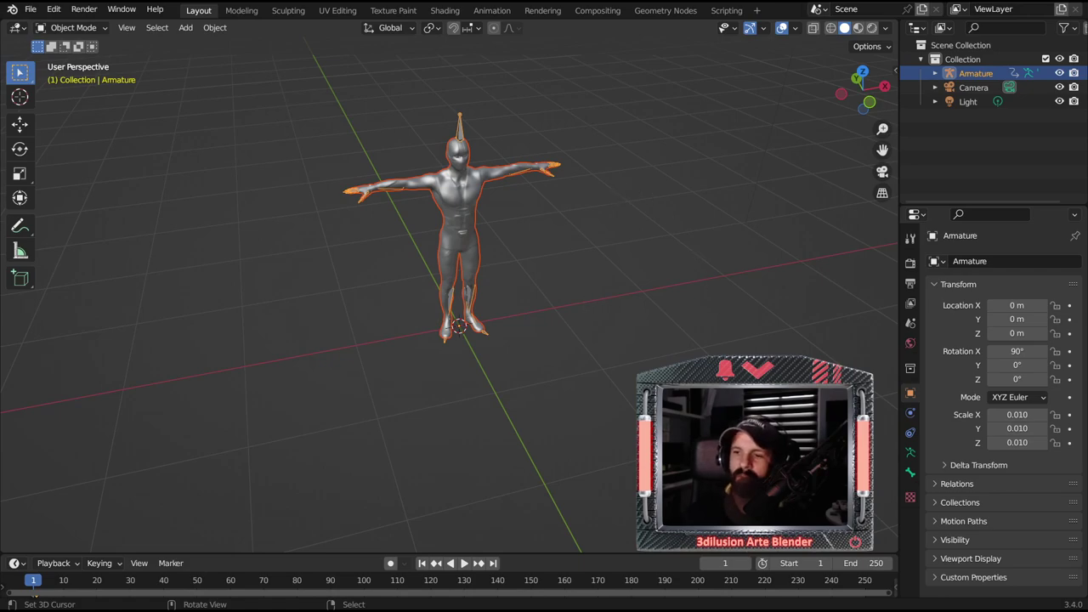
click(911, 453)
scroll(1018, 502, down, 1)
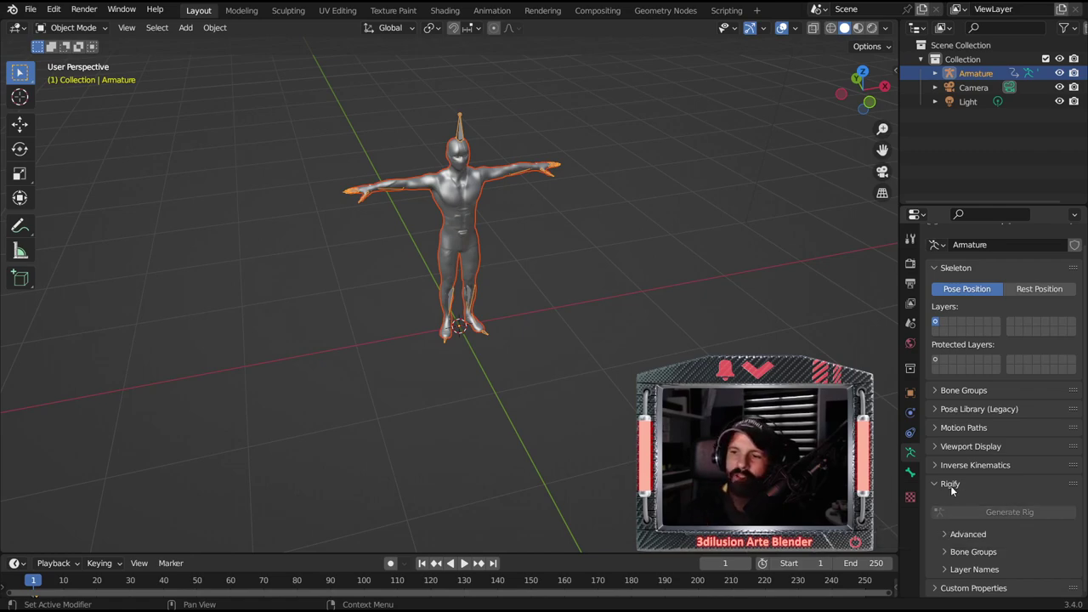
click(83, 9)
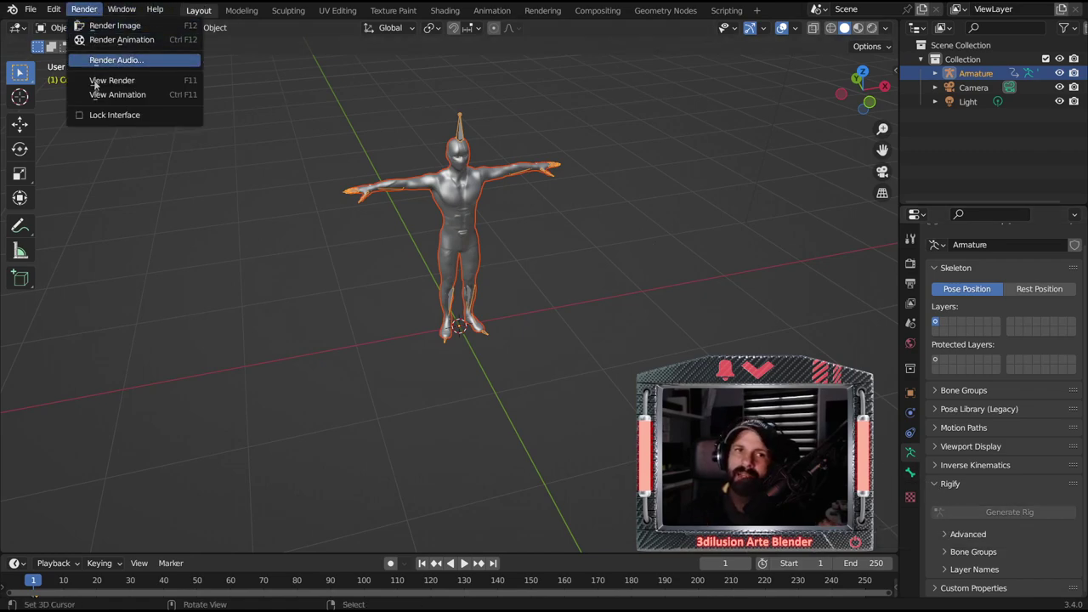
mouse_move(52, 9)
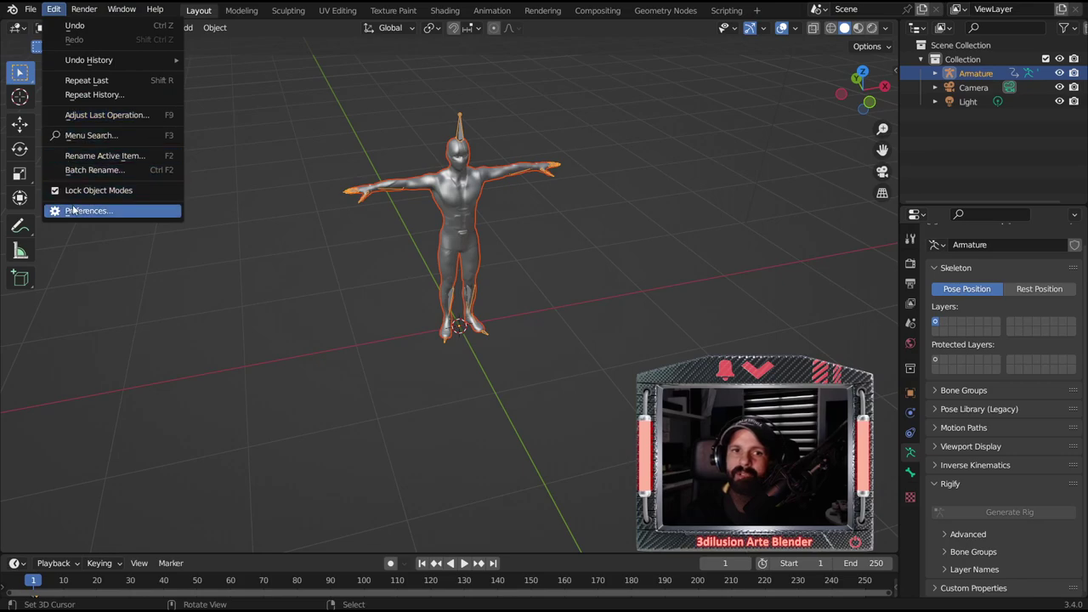
click(73, 210)
click(381, 51)
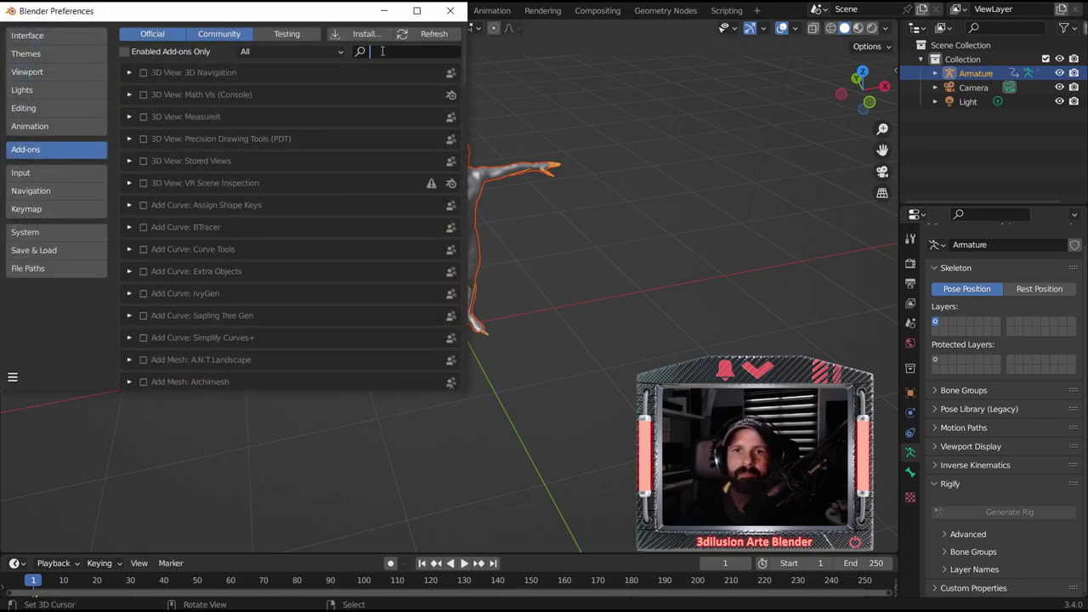
text(rig)
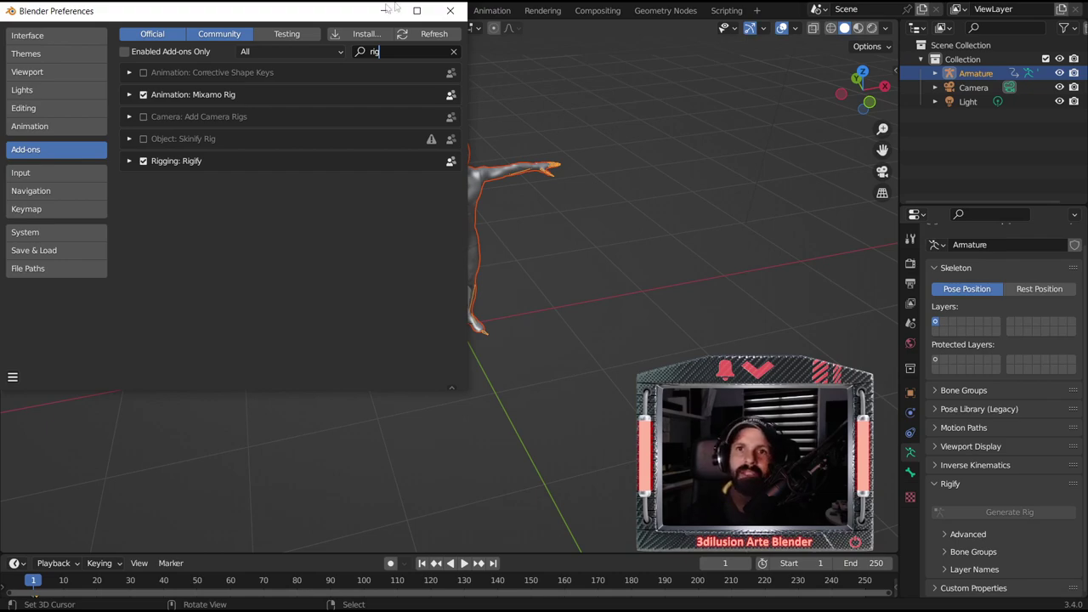
click(450, 10)
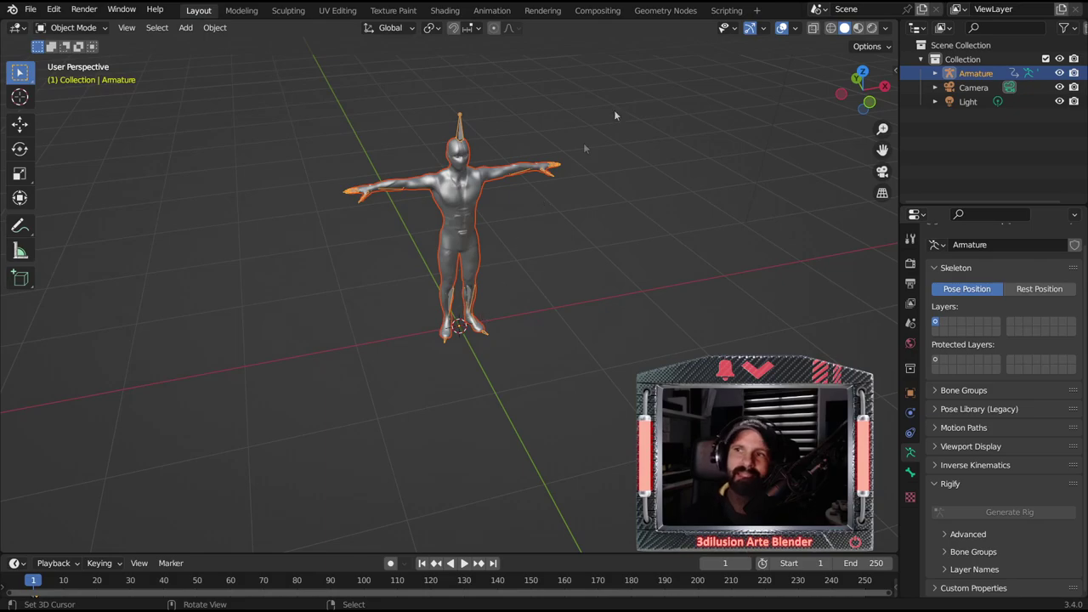
- Use Material Preview shading and show the sidebar with rotation 90° X and scale 0.010
click(872, 27)
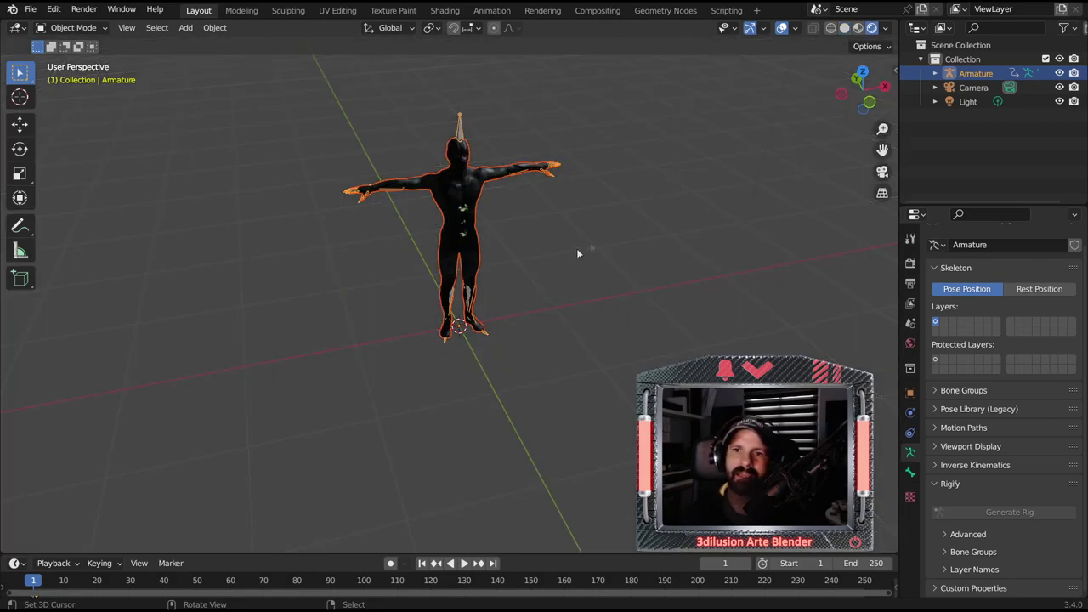
scroll(569, 260, up, 2)
mouse_move(568, 260)
middle_down()
mouse_move(488, 219)
mouse_move(504, 194)
mouse_move(688, 128)
middle_up()
click(858, 27)
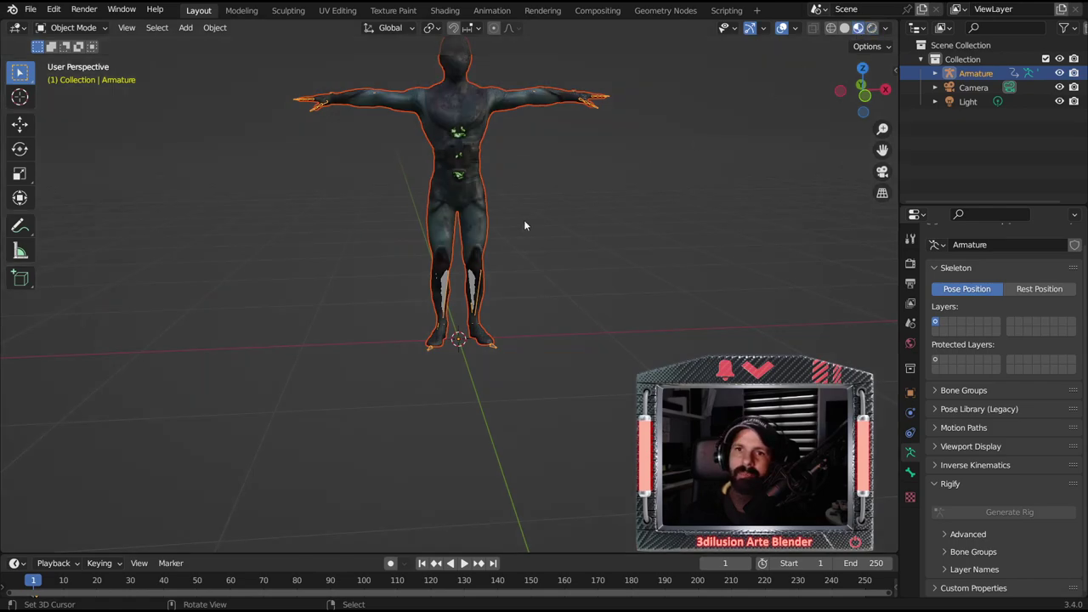
scroll(522, 221, down, 3)
mouse_move(519, 222)
middle_down()
mouse_move(537, 212)
mouse_move(646, 222)
mouse_move(479, 231)
mouse_move(459, 221)
middle_up()
scroll(466, 223, up, 1)
scroll(472, 246, up, 1)
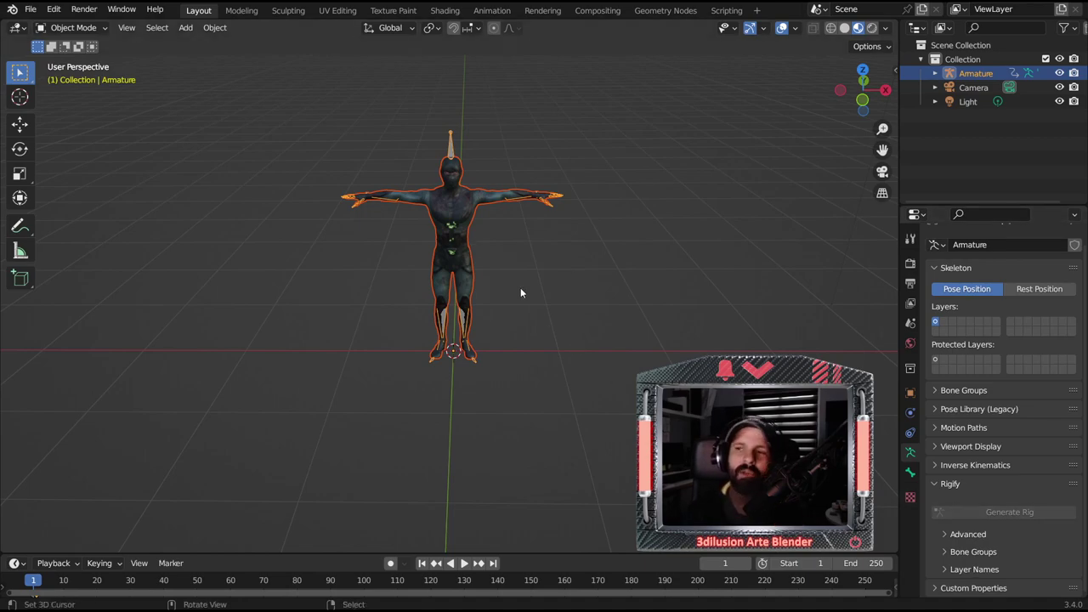
click(894, 71)
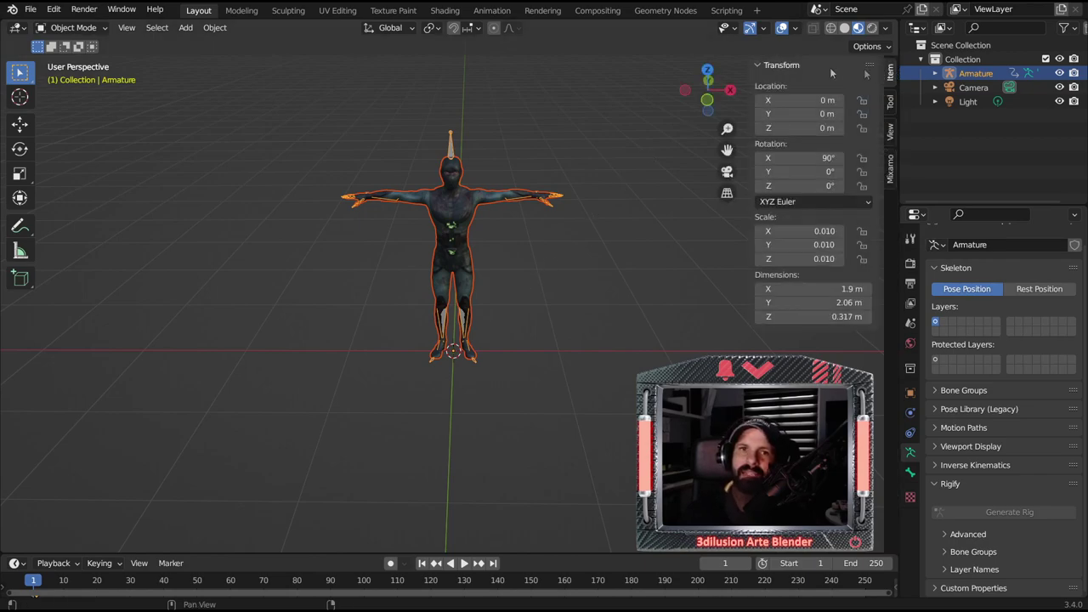
click(74, 16)
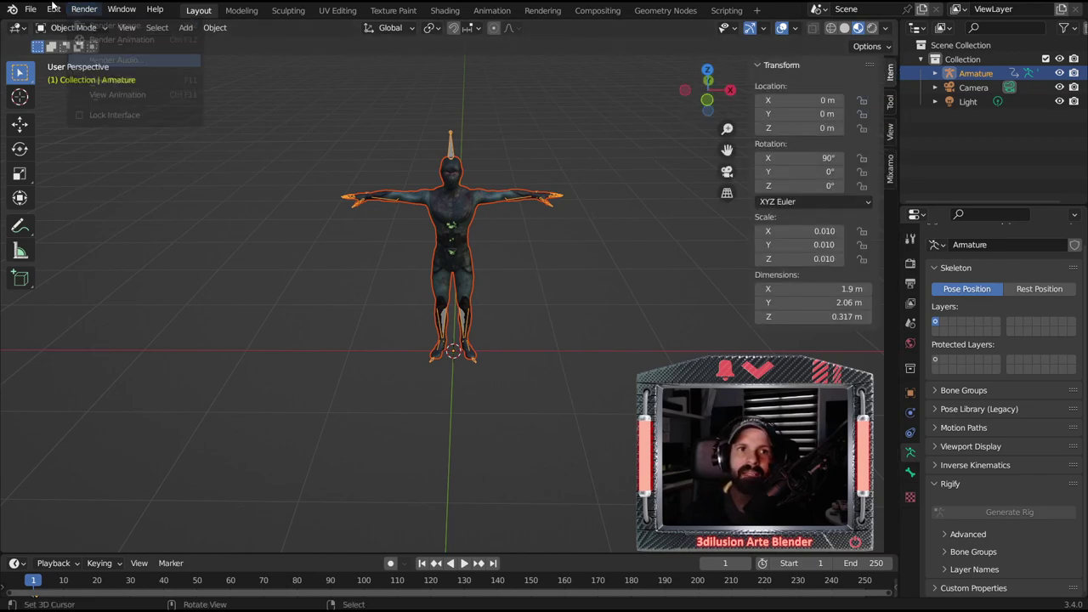
click(53, 8)
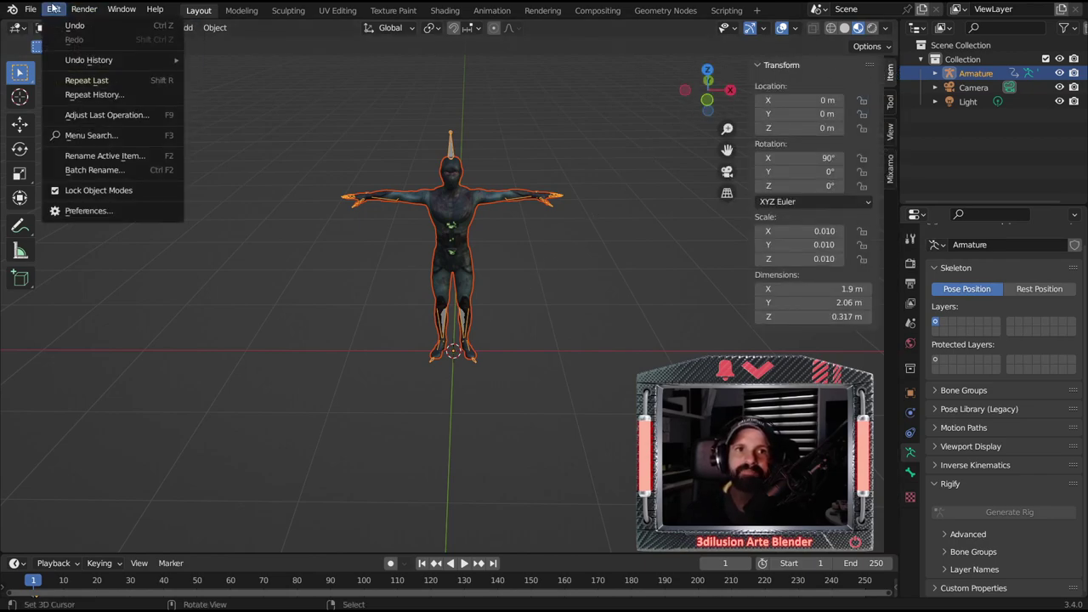
click(107, 211)
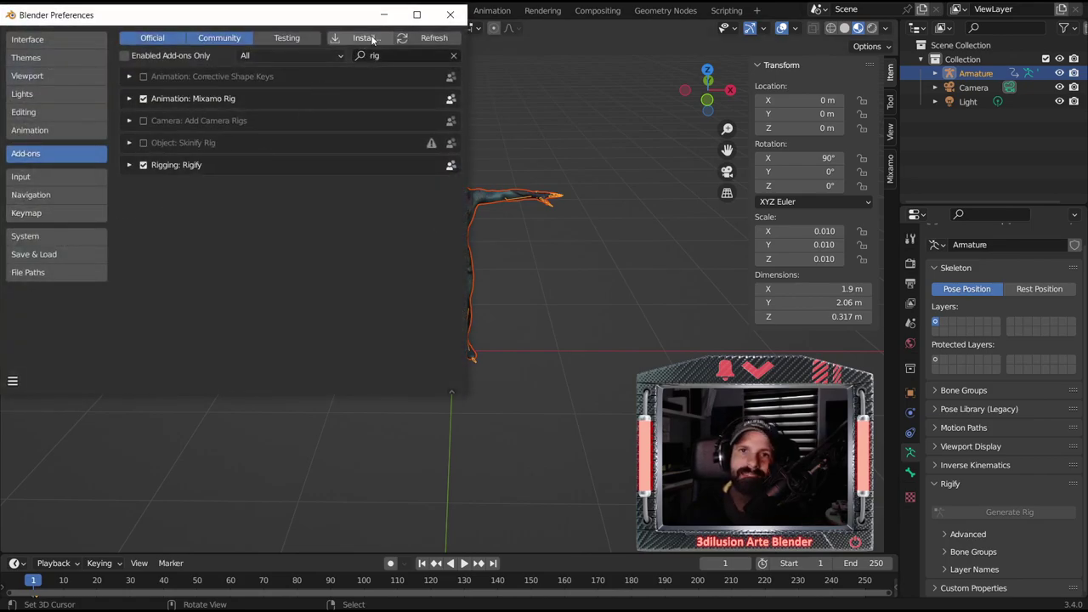
click(370, 37)
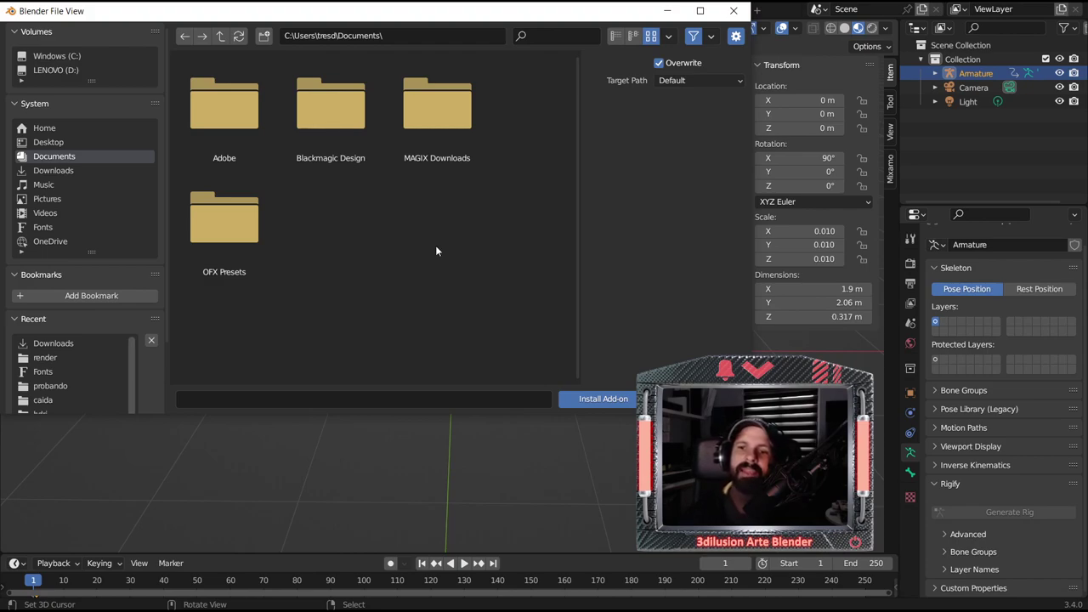
click(410, 143)
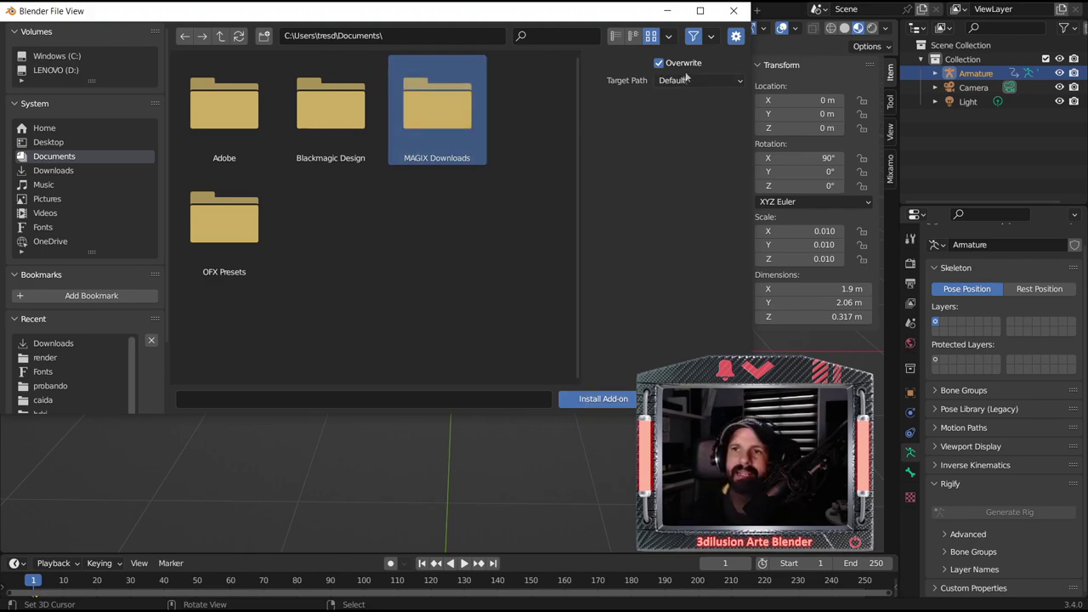
click(734, 14)
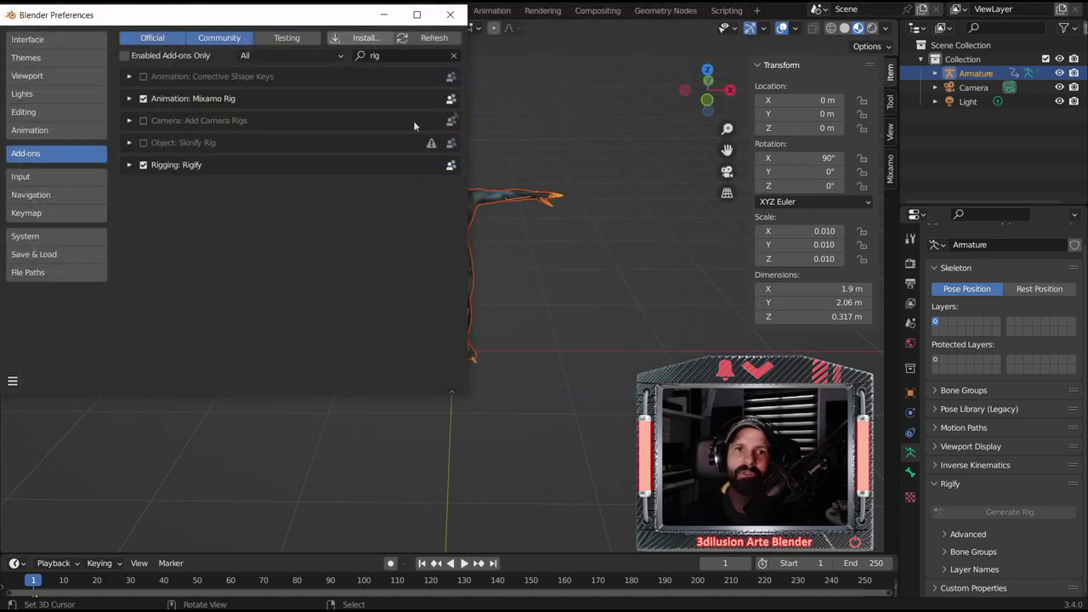
click(389, 55)
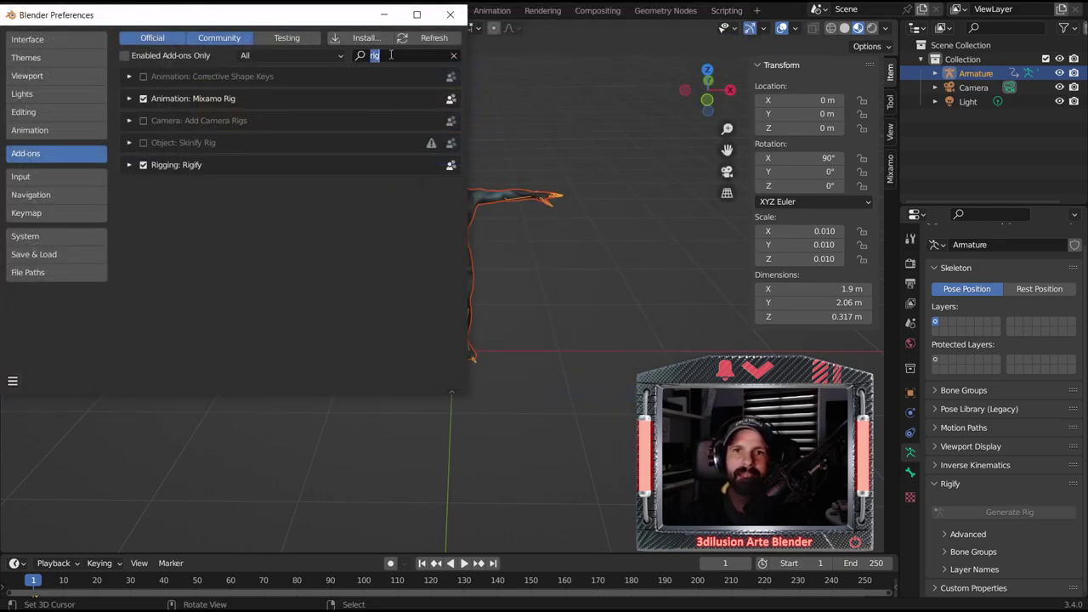
text(mix)
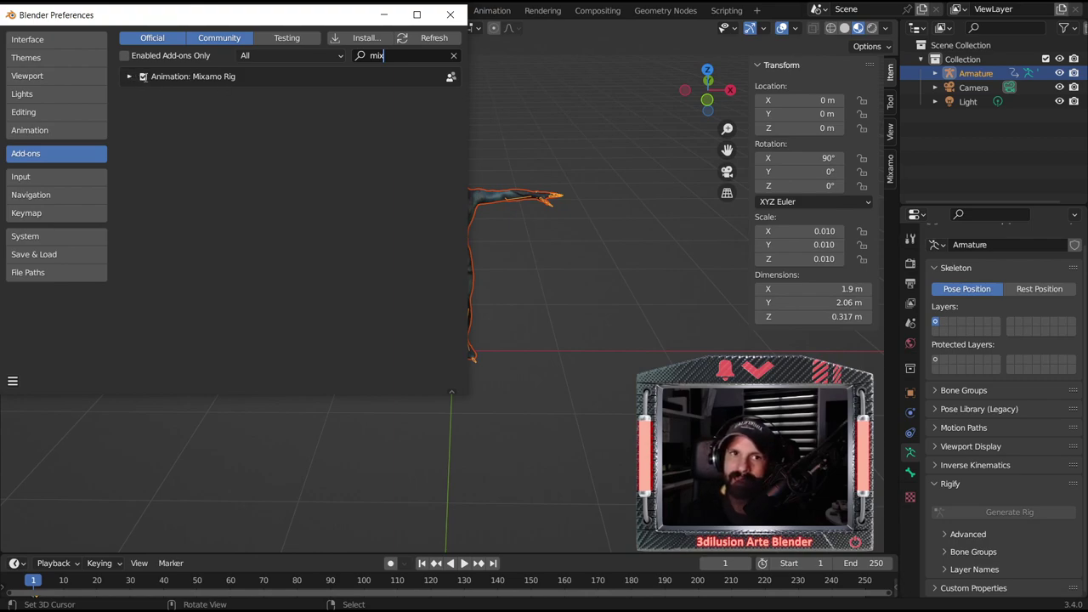
click(442, 24)
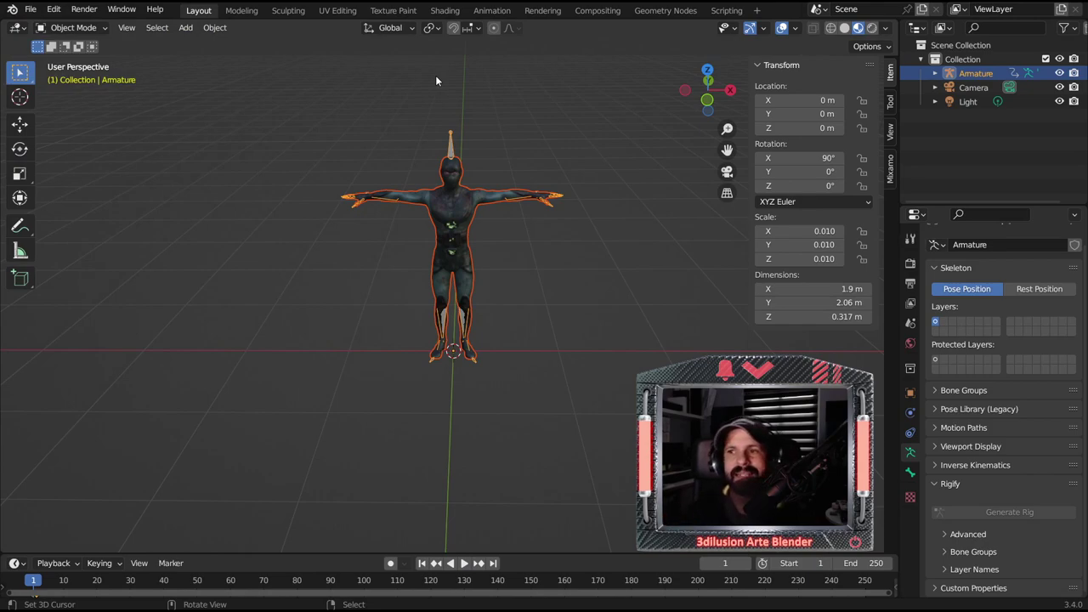
click(891, 102)
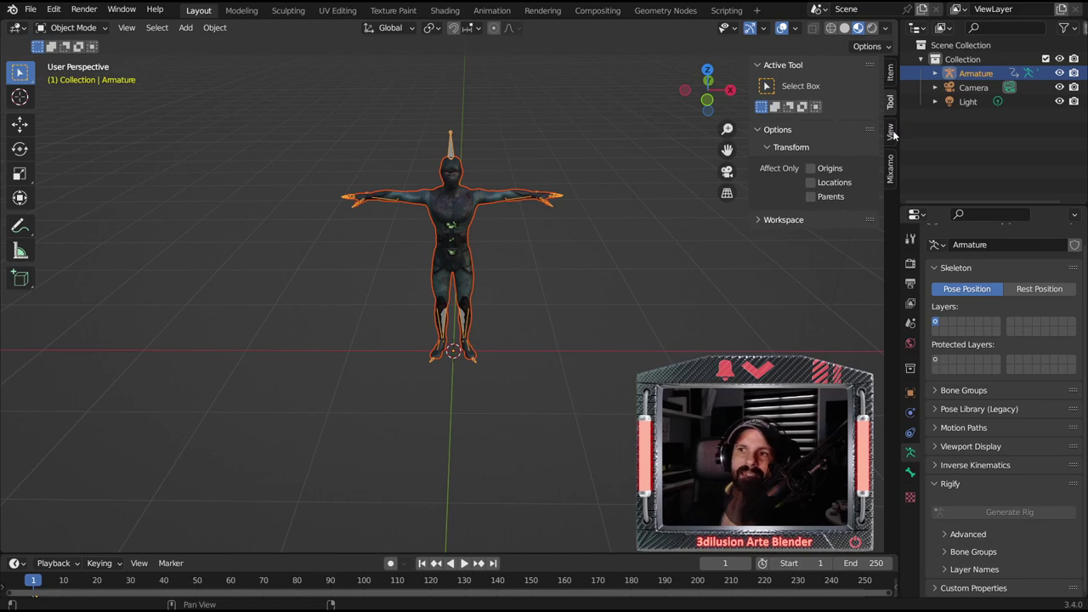
- Create the Mixamo control rig with Apply Animation, IK Arms and IK Legs enabled
click(891, 132)
click(891, 168)
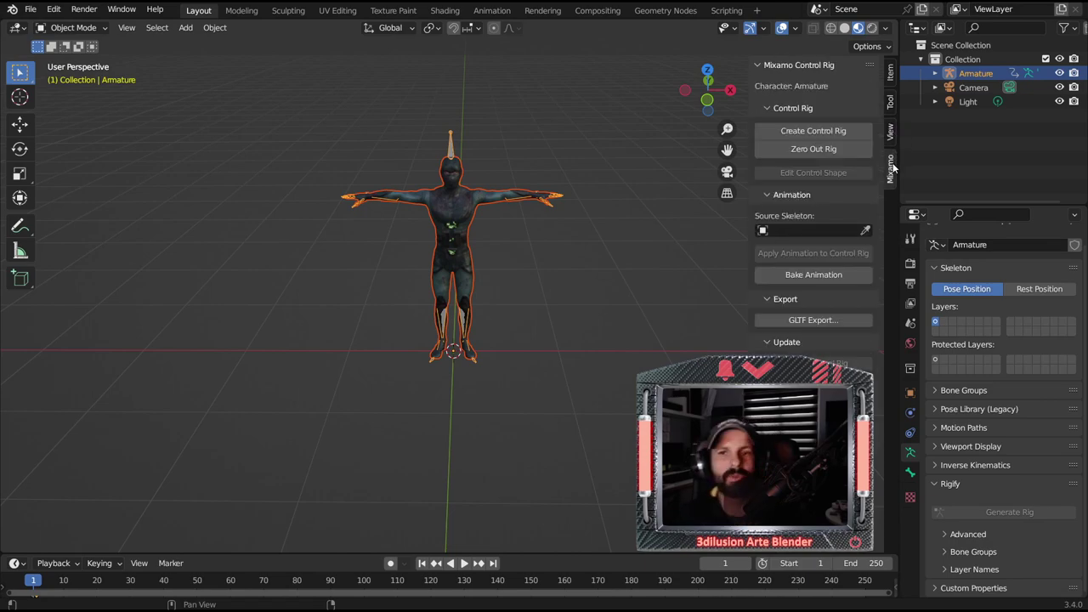
scroll(850, 153, up, 1)
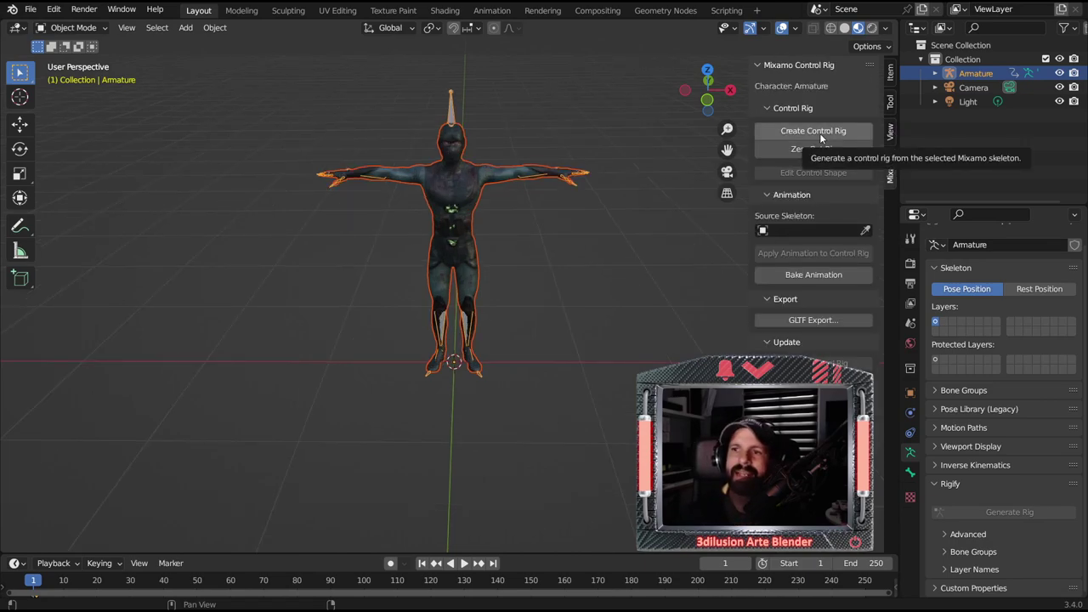
click(820, 132)
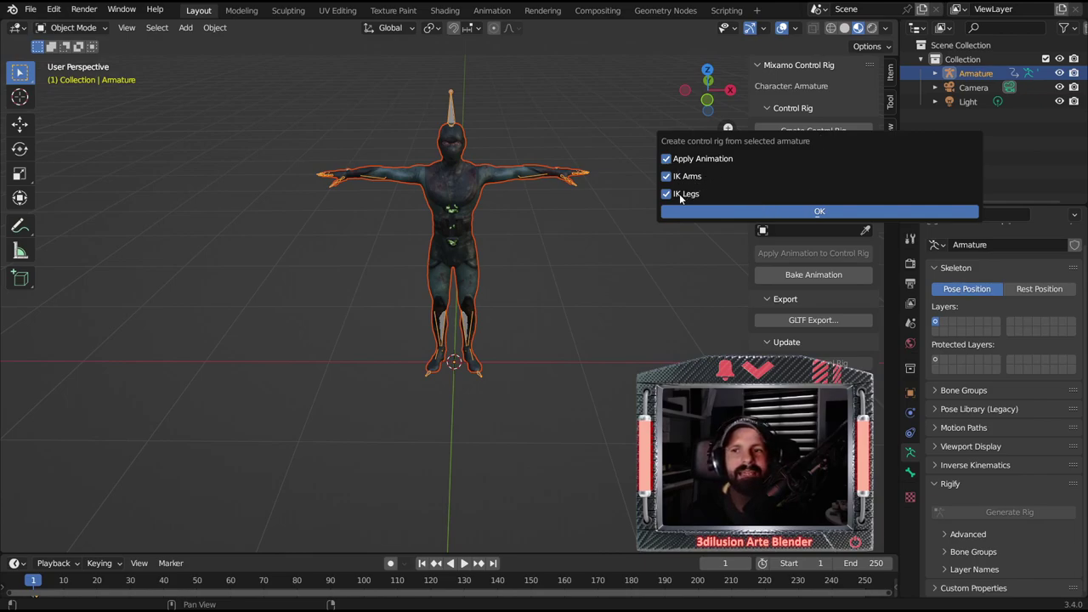
click(781, 211)
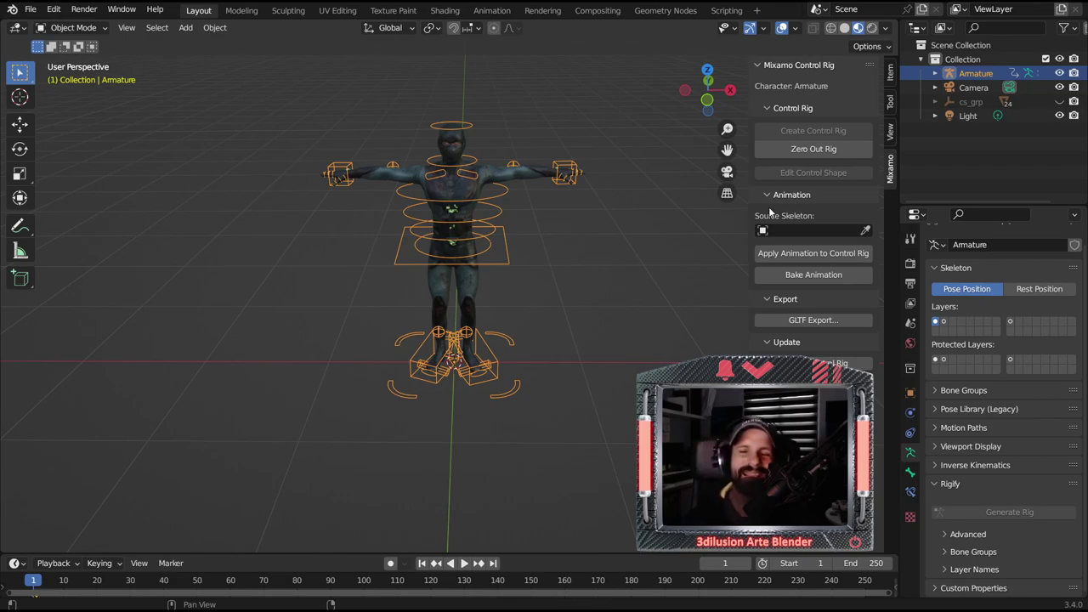
click(42, 28)
- Switch to Pose Mode and move the Ctrl_Hips control slightly lower
click(68, 74)
scroll(500, 305, down, 2)
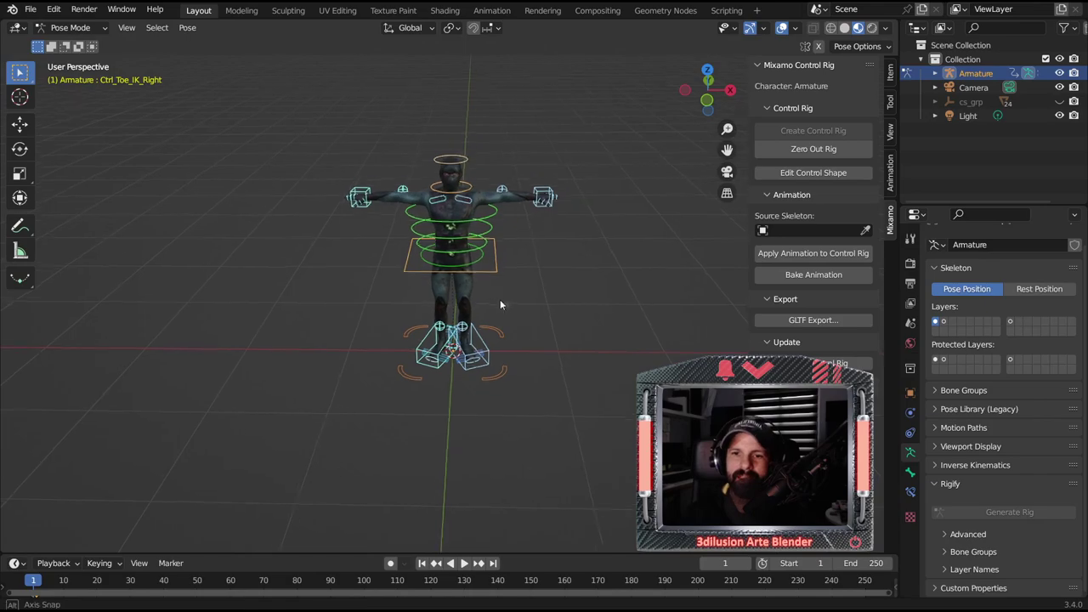
middle_drag(499, 305, 410, 298)
click(431, 271)
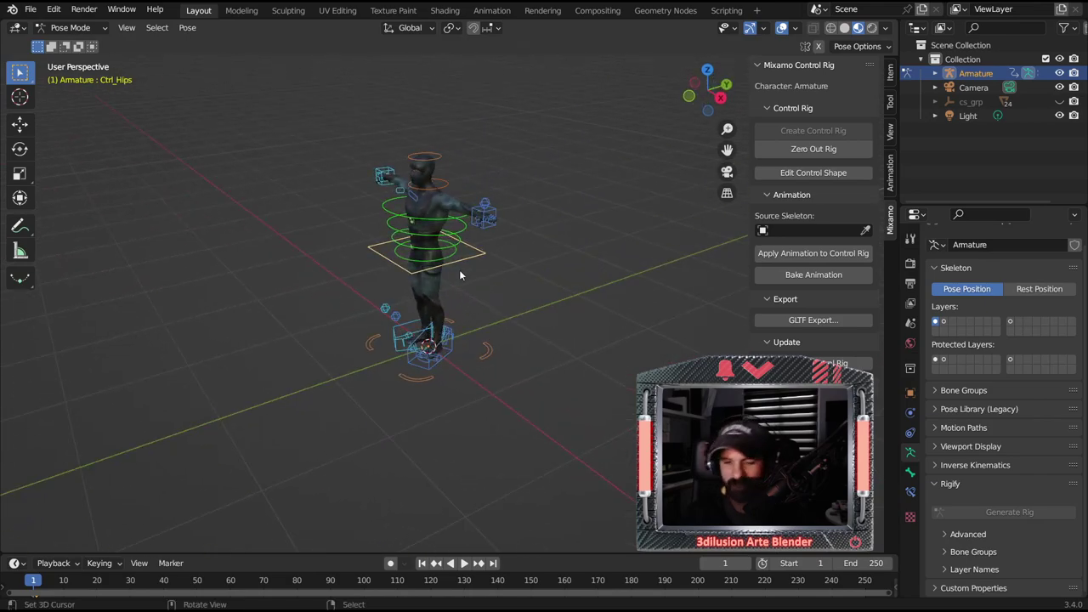
key(g)
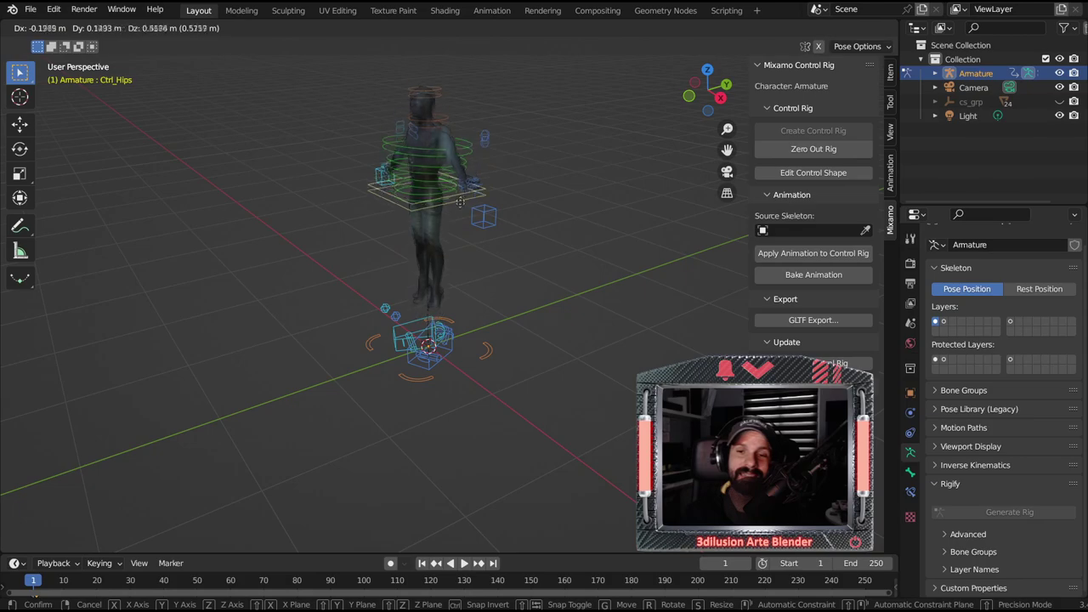
click(527, 272)
middle_drag(527, 272, 538, 285)
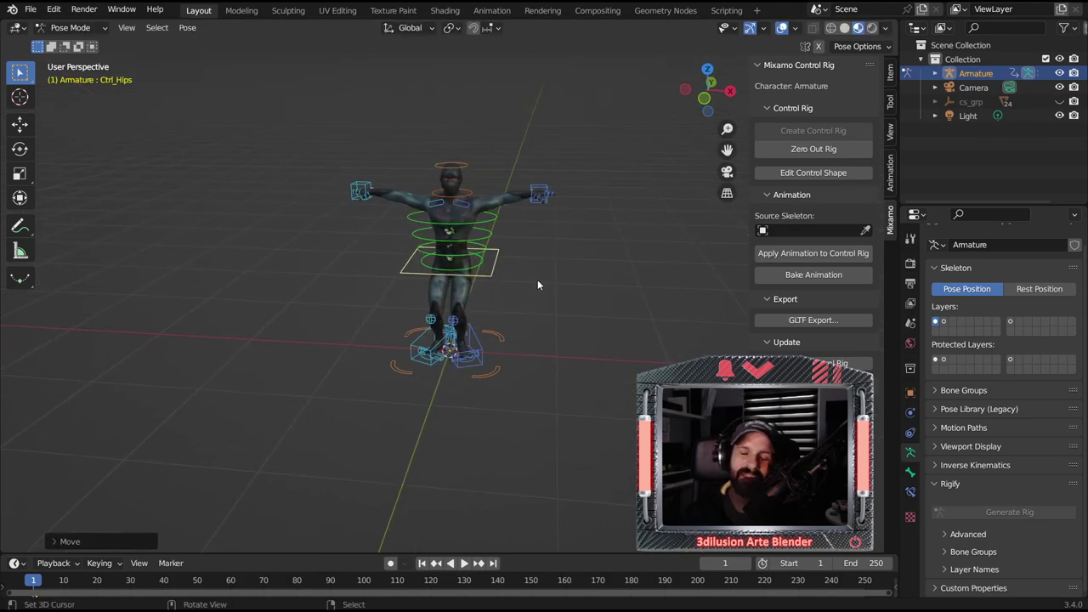
key(g)
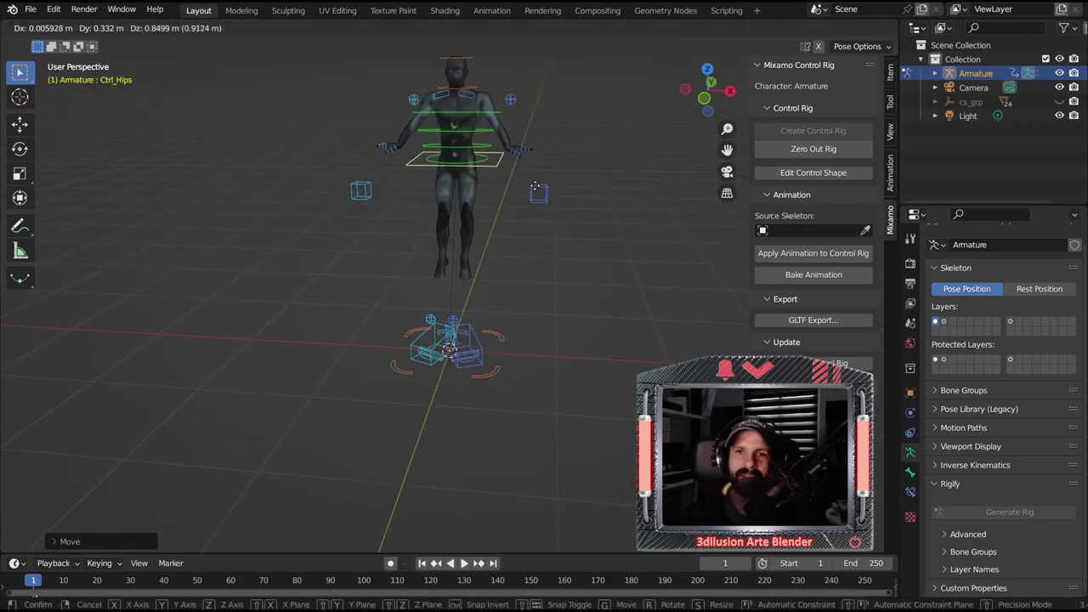
click(535, 201)
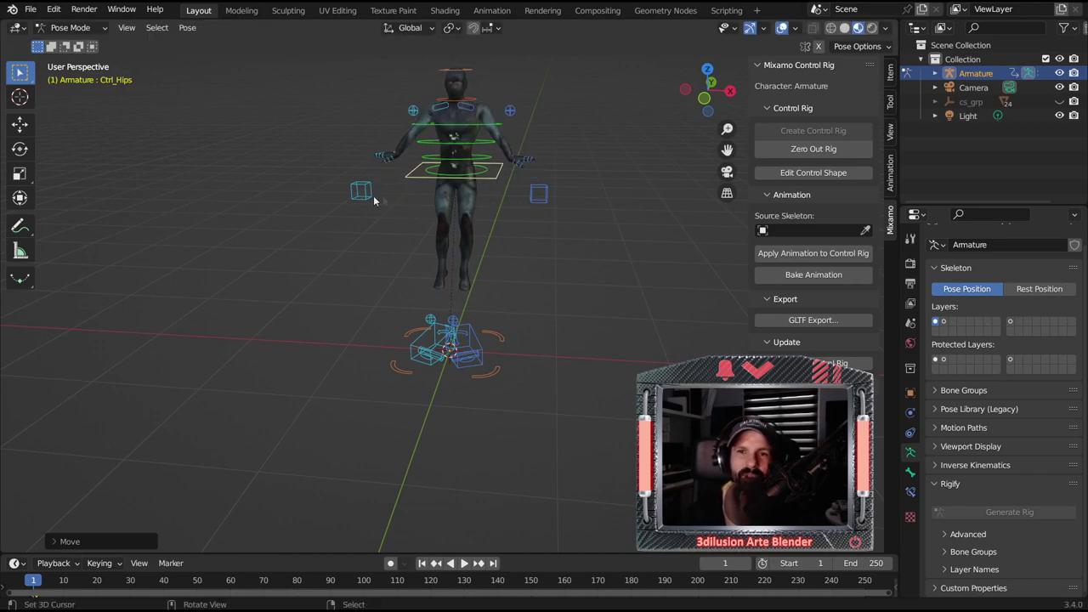
- Raise the left hand IK control up and out, then crouch the hips down
click(538, 201)
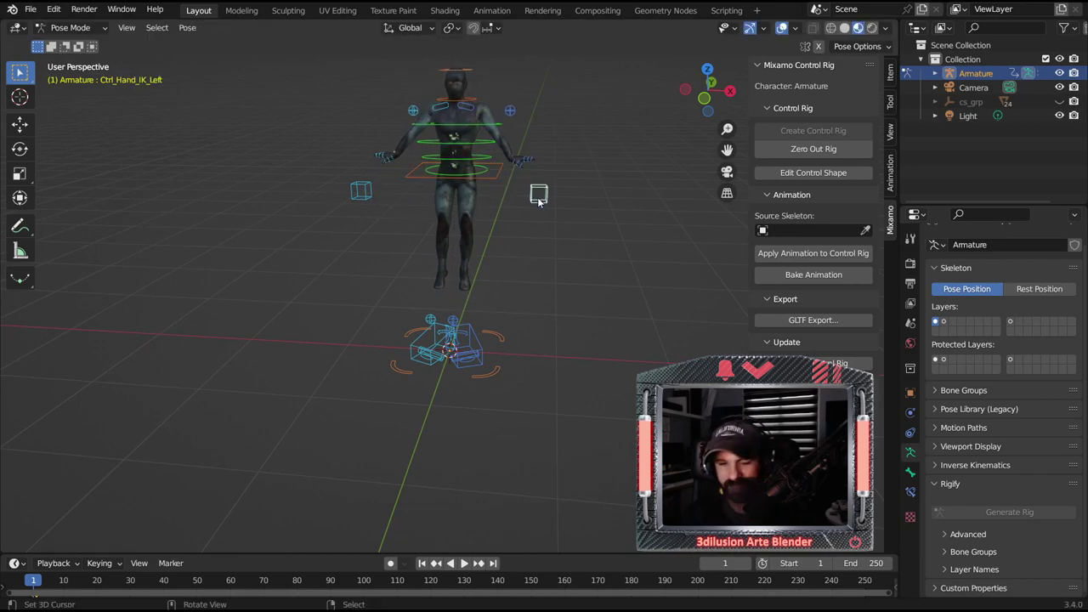
key(g)
click(562, 137)
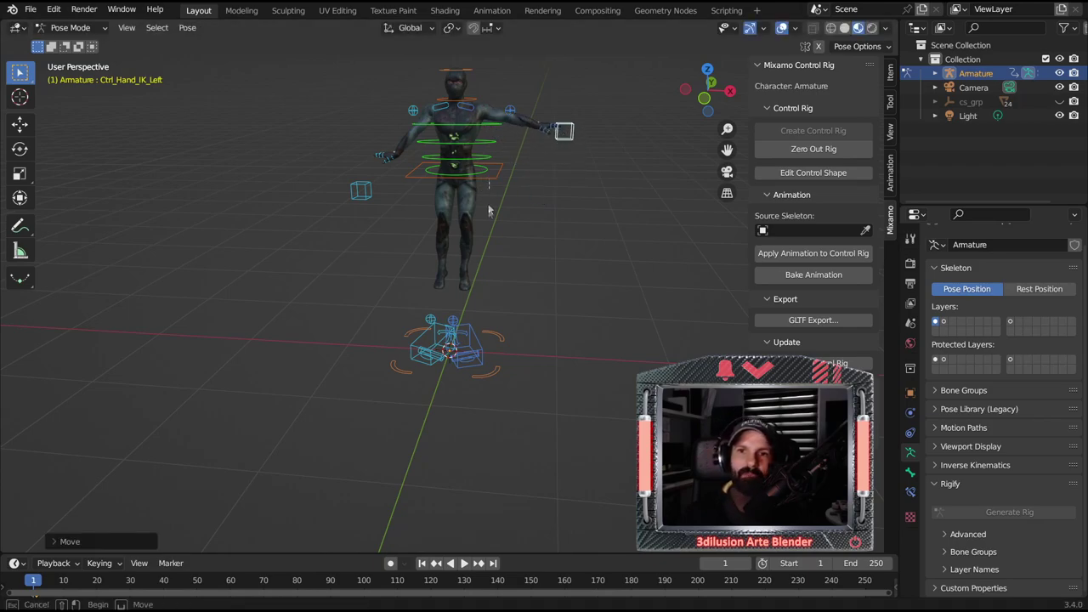
click(490, 175)
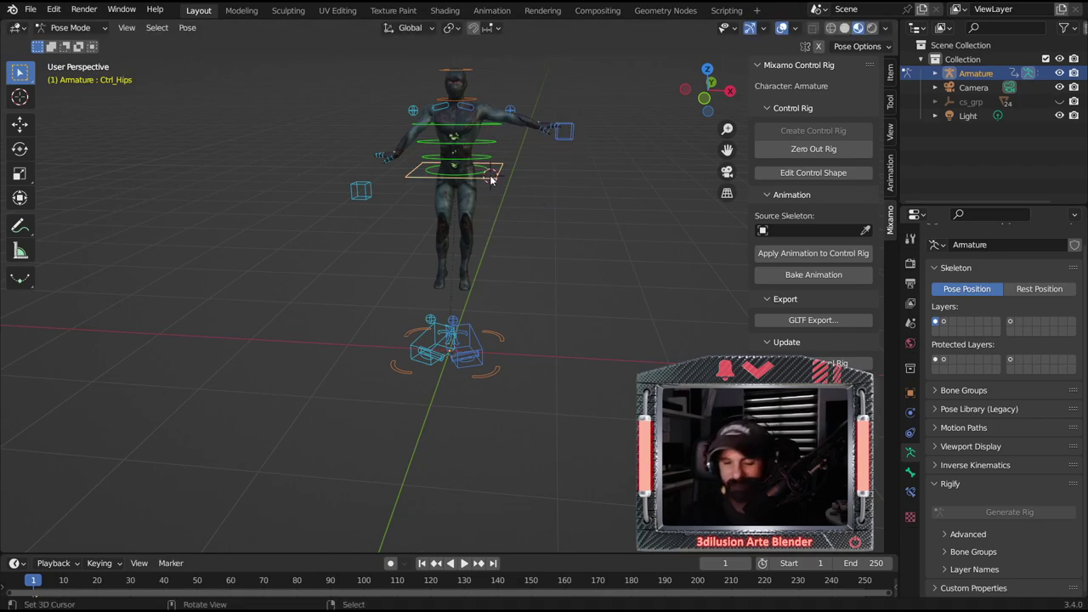
key(g)
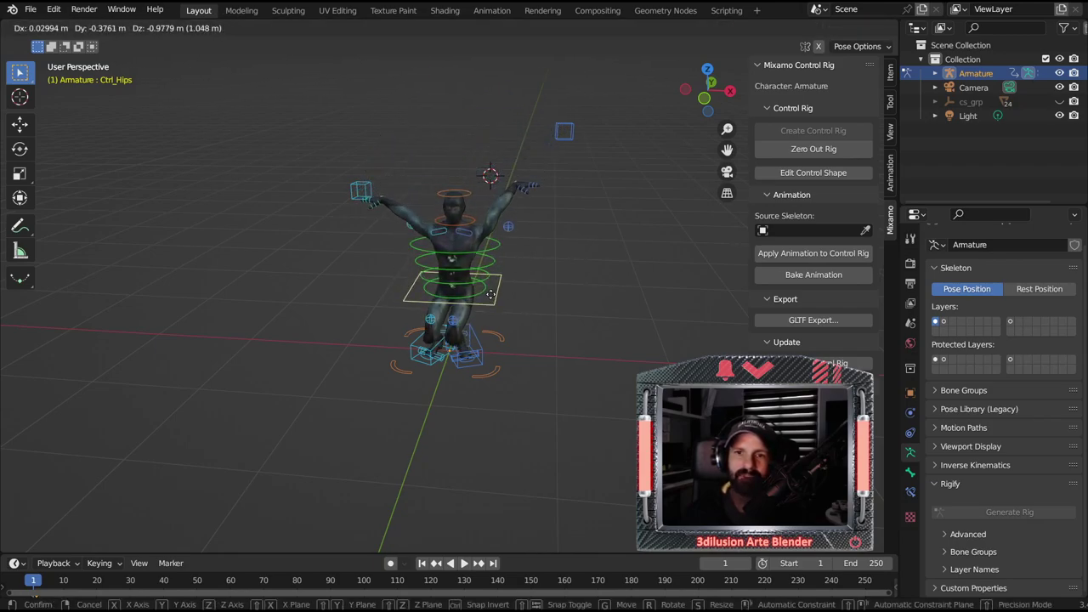
click(495, 288)
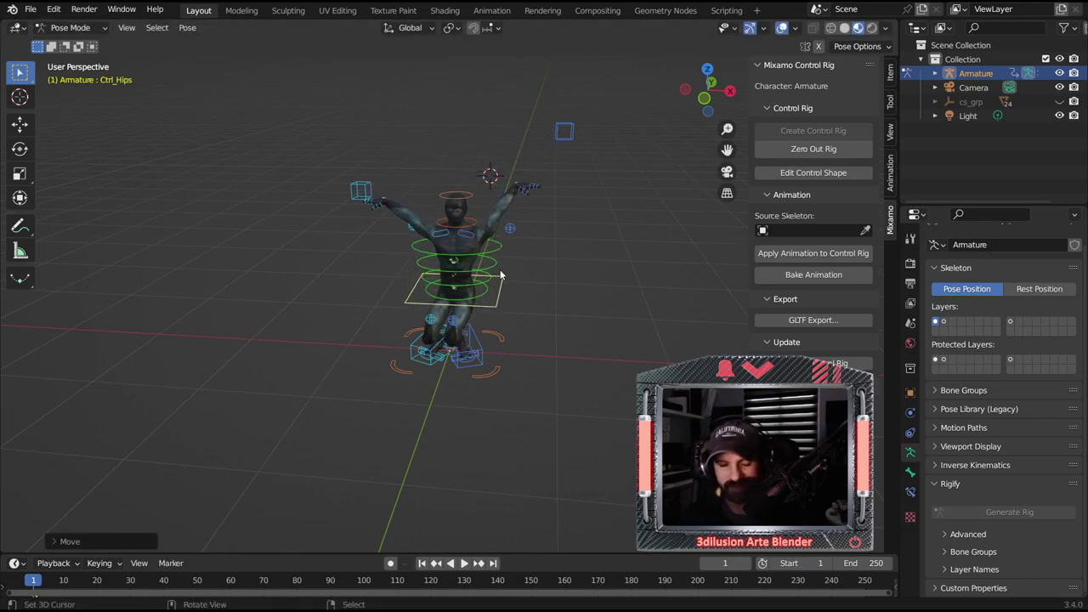
- Clear all control transforms with Alt+R and Alt+G, returning the character to T-pose
key(a)
key(alt+r)
key(alt+g)
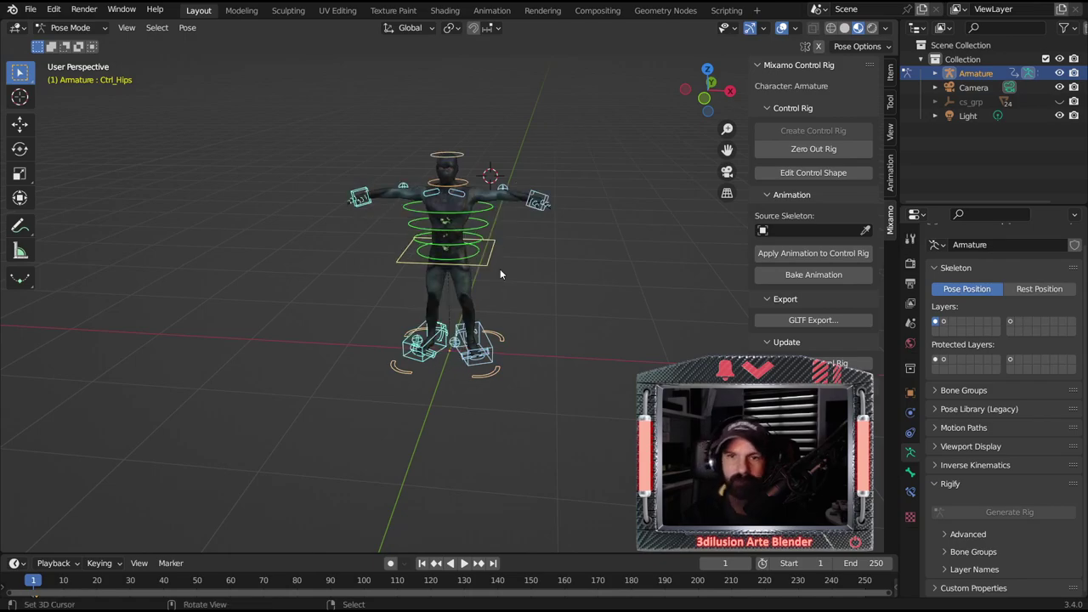
scroll(503, 267, up, 3)
mouse_move(561, 302)
middle_down()
mouse_move(495, 322)
mouse_move(605, 376)
mouse_move(511, 382)
mouse_move(464, 405)
middle_up()
scroll(510, 382, up, 2)
click(479, 414)
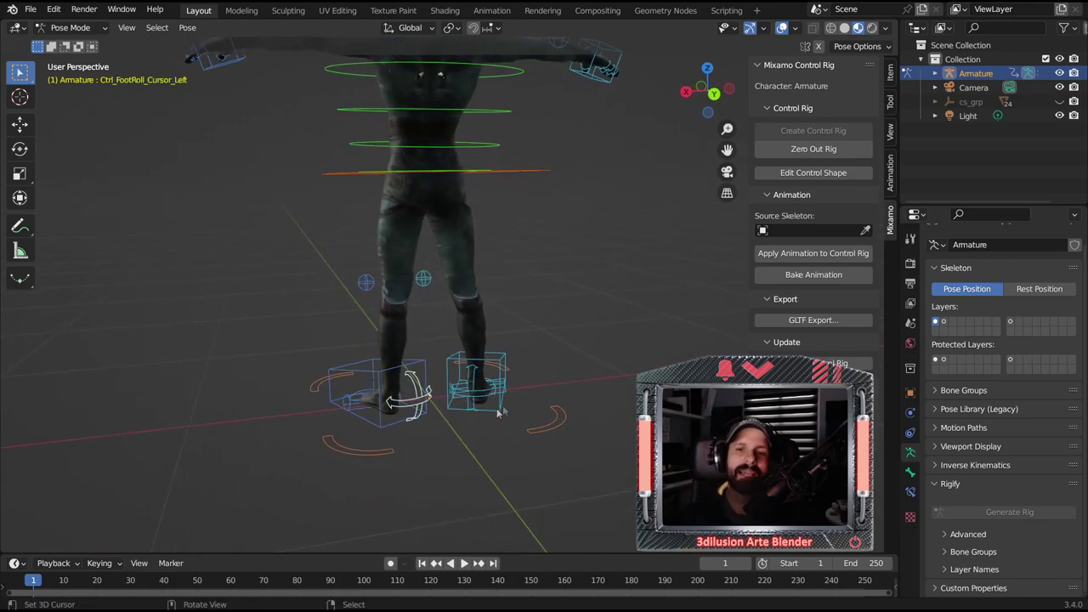
- Nudge the left foot-roll control to a new position
key(g)
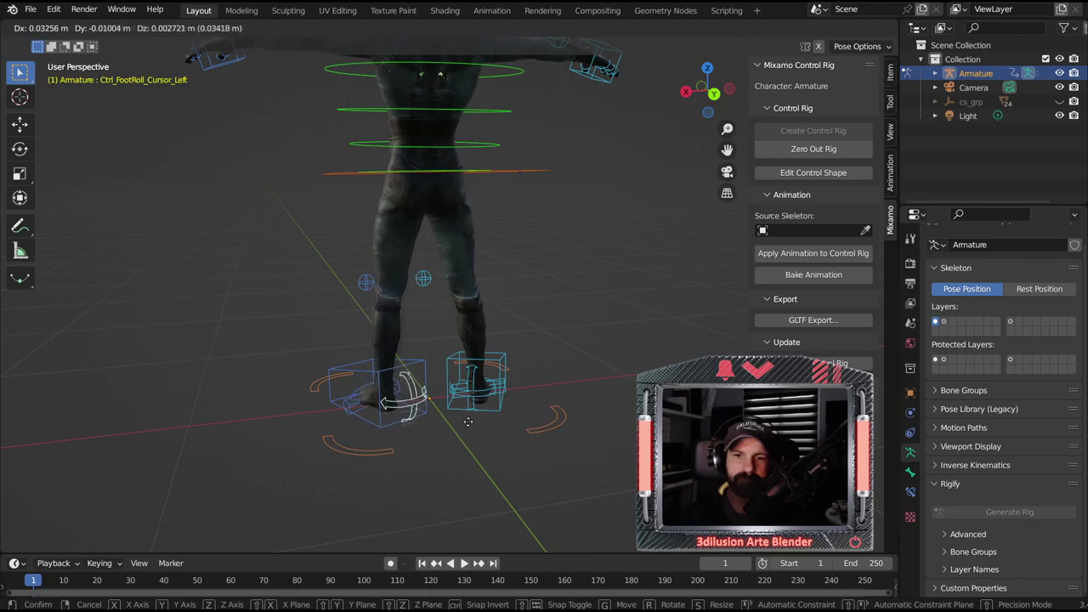
click(412, 425)
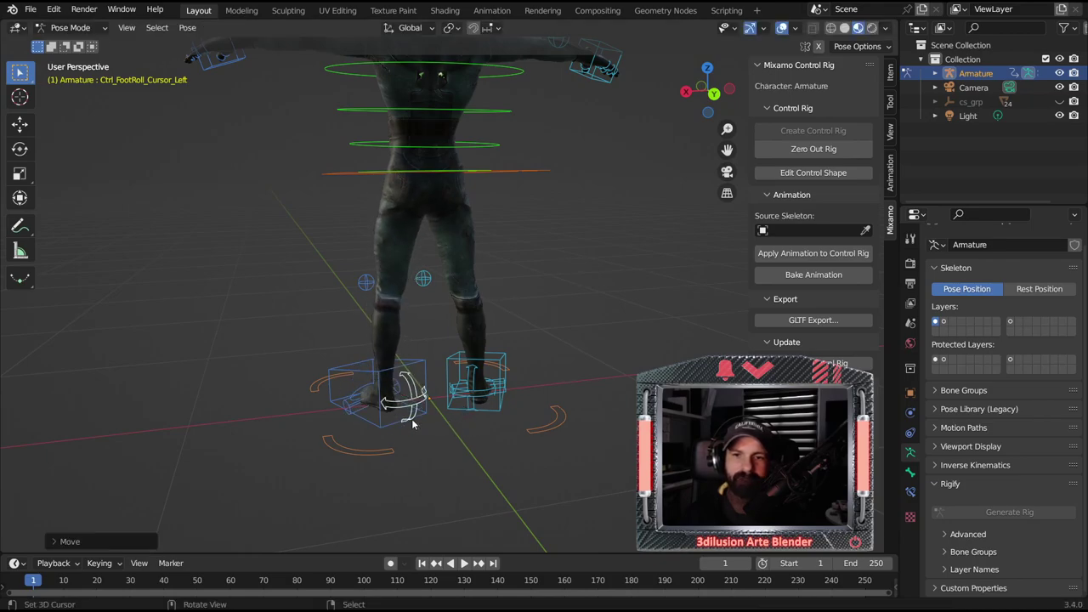
middle_drag(413, 425, 482, 429)
- Try rotating the left foot control, then rotate the left toe IK control instead
click(453, 414)
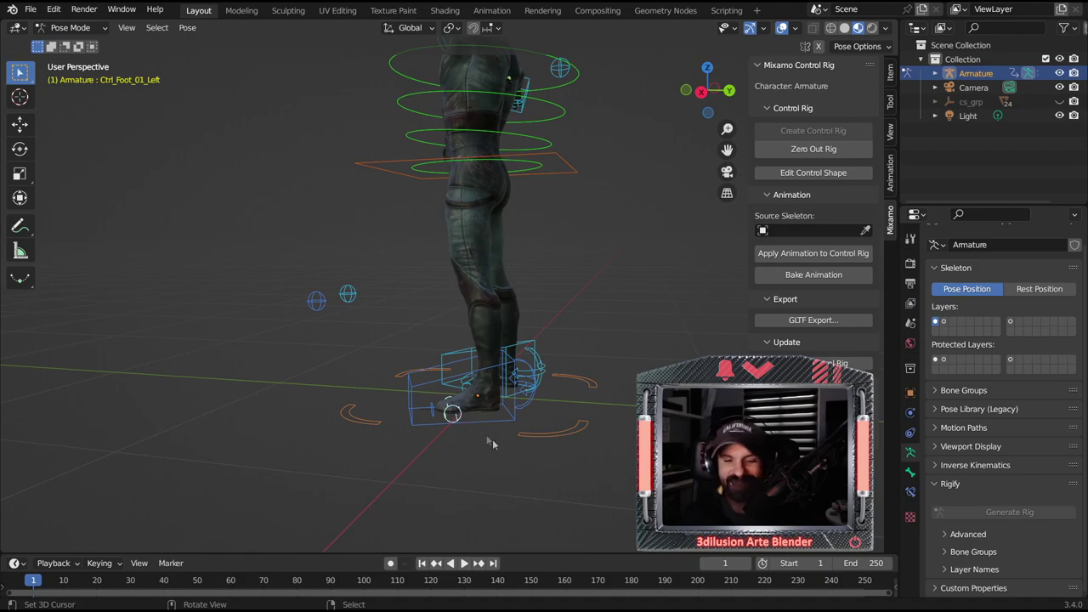
key(r)
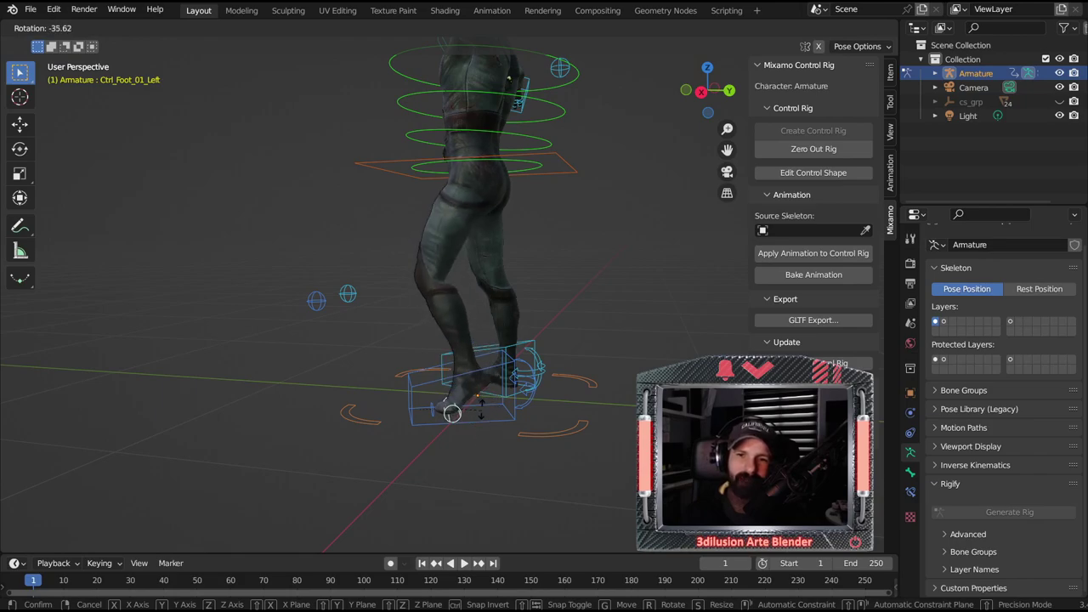
click(442, 413)
click(430, 410)
key(g)
key(r)
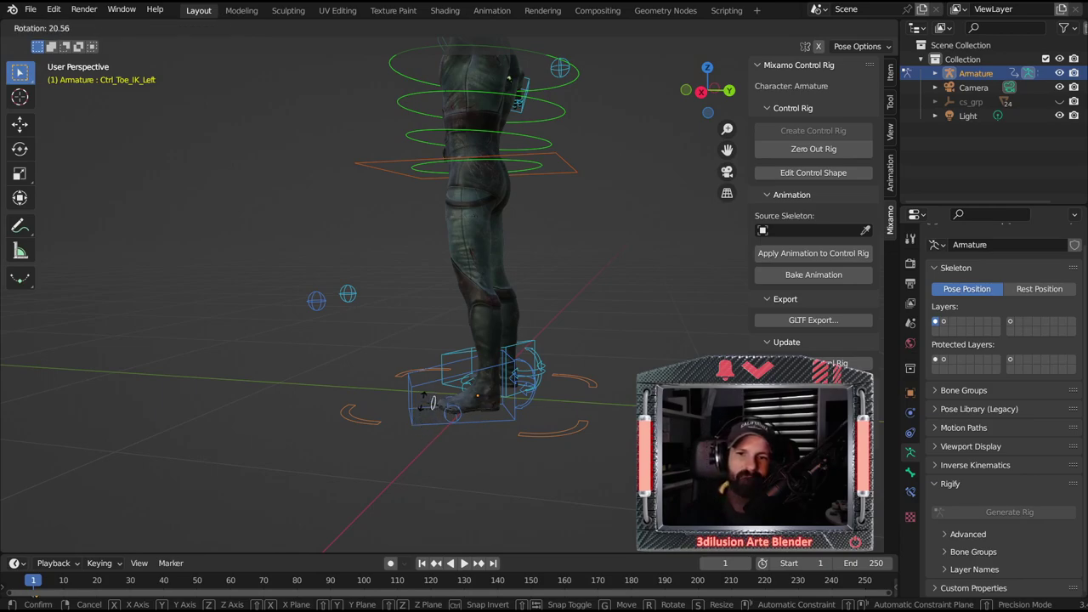
click(423, 407)
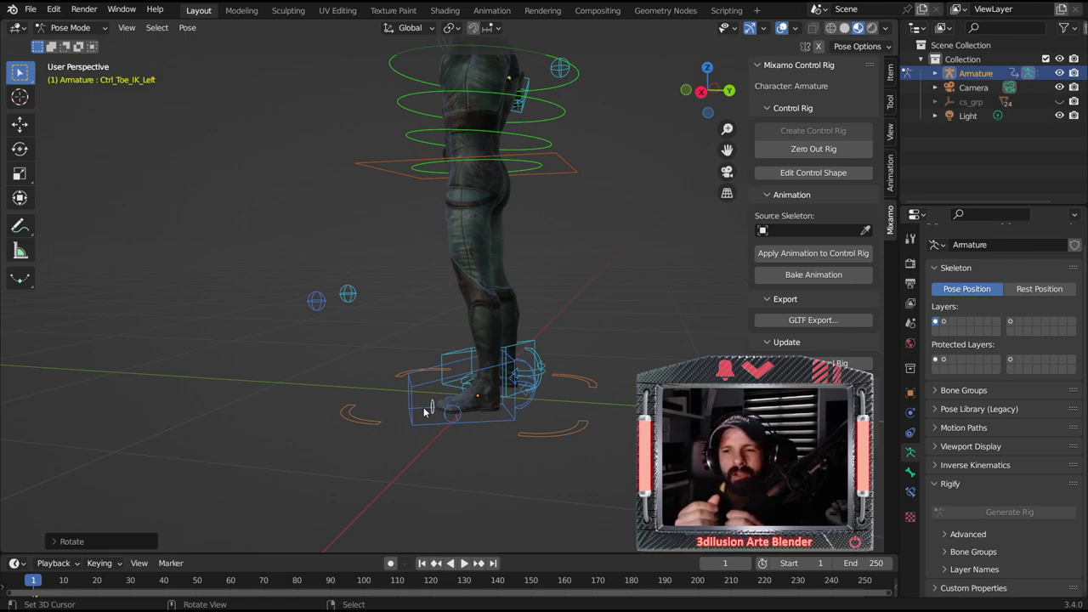
middle_drag(423, 407, 506, 414)
click(481, 390)
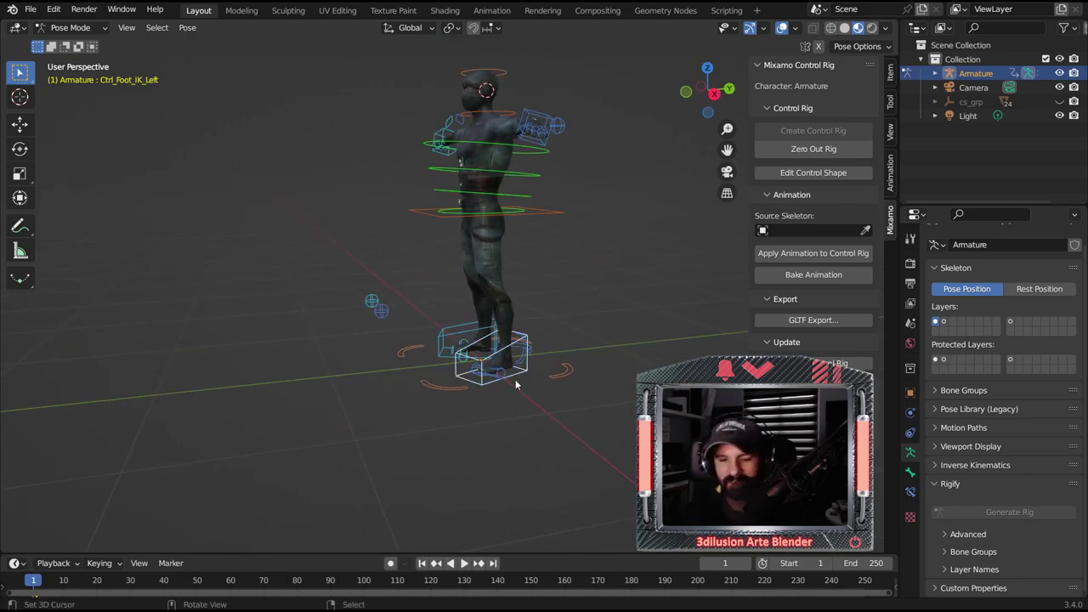
- Move the left foot IK control to a new position
key(g)
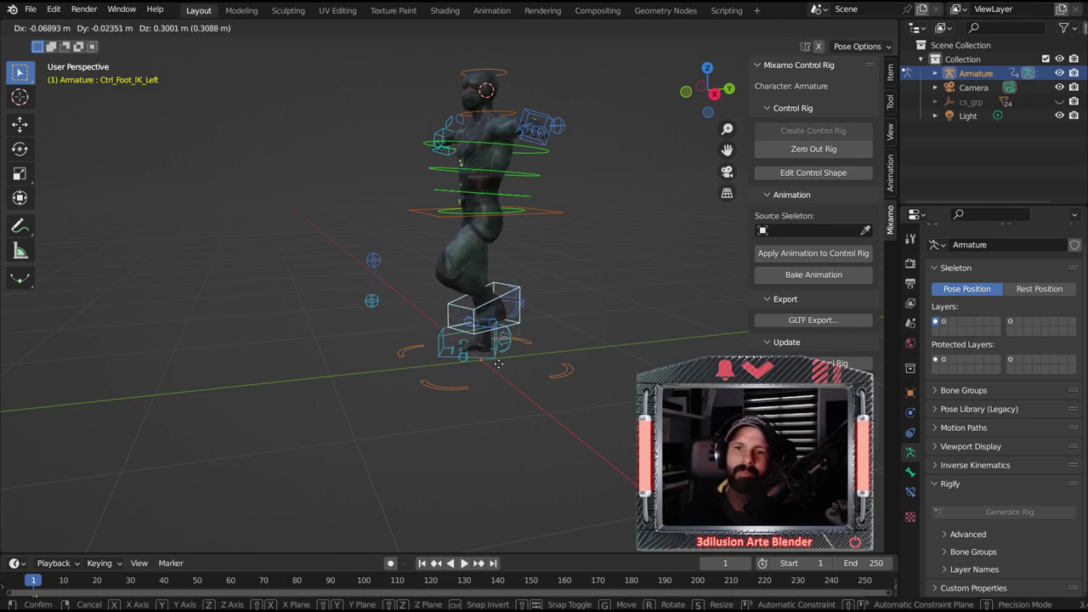
click(503, 399)
middle_drag(503, 303, 586, 341)
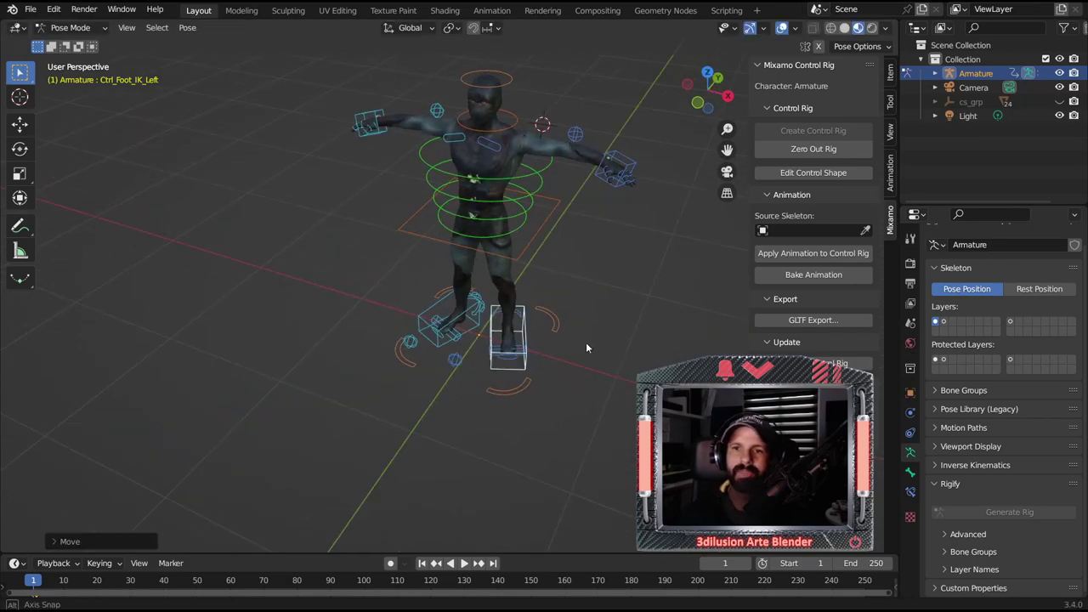
middle_drag(569, 291, 471, 244)
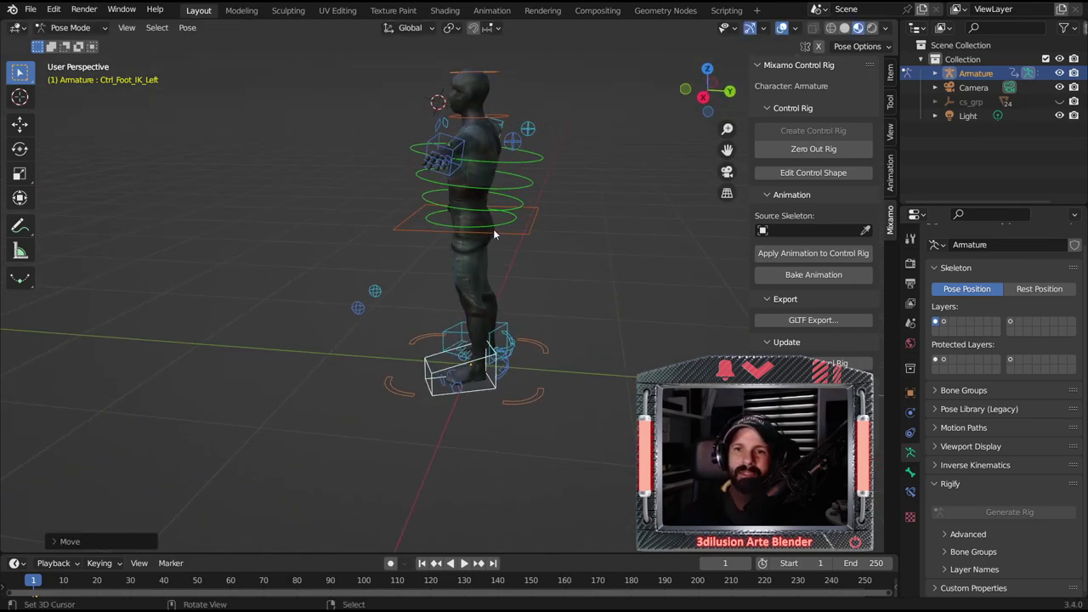
- Rotate the free hips control slightly
click(493, 228)
click(495, 226)
mouse_move(494, 226)
middle_down()
mouse_move(588, 275)
mouse_move(586, 263)
middle_up()
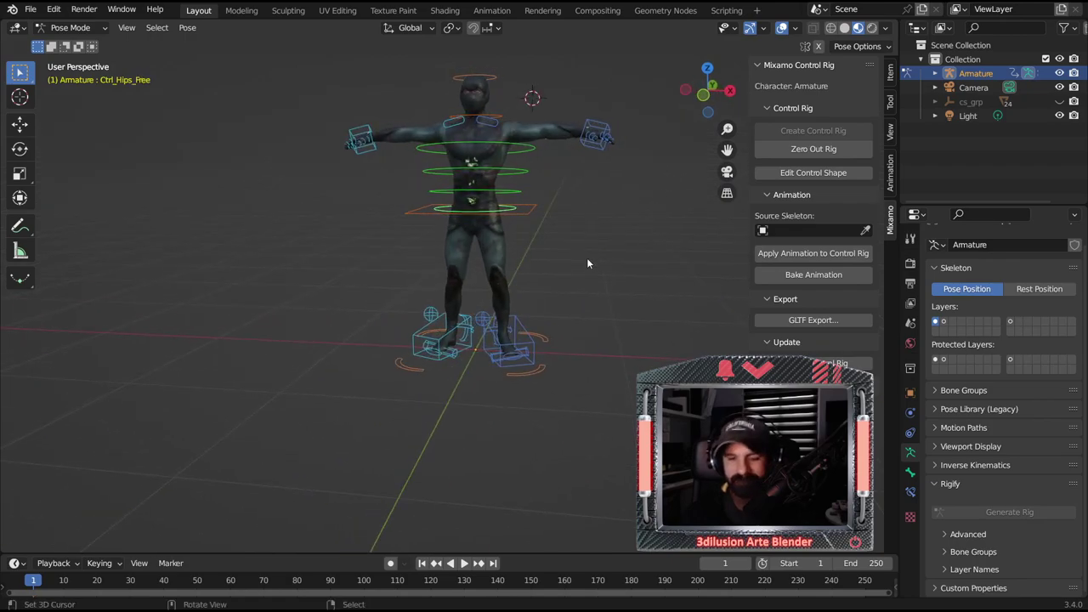
key(r)
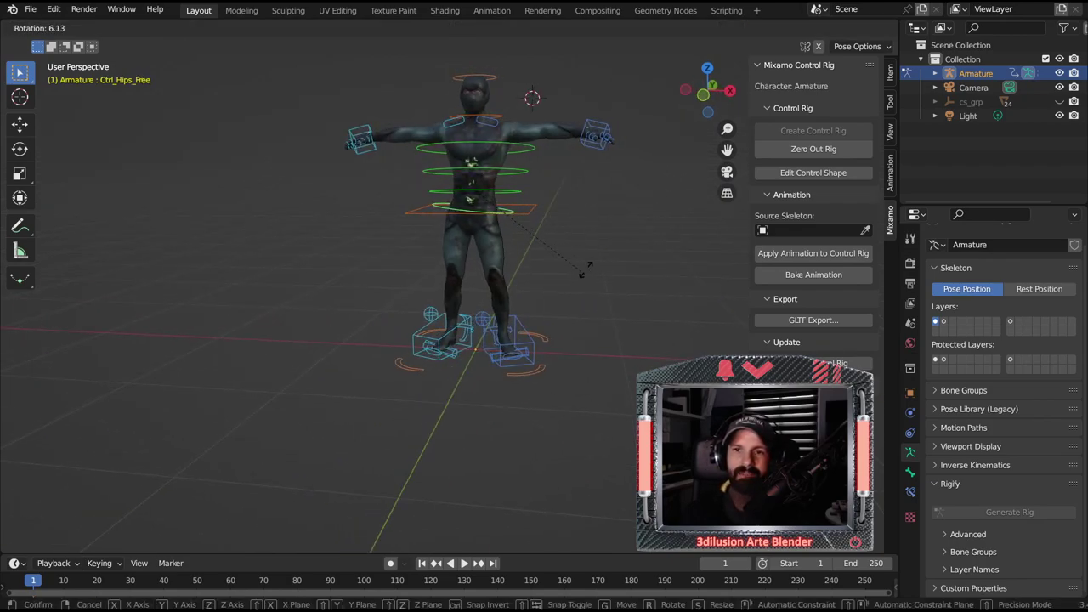
click(540, 198)
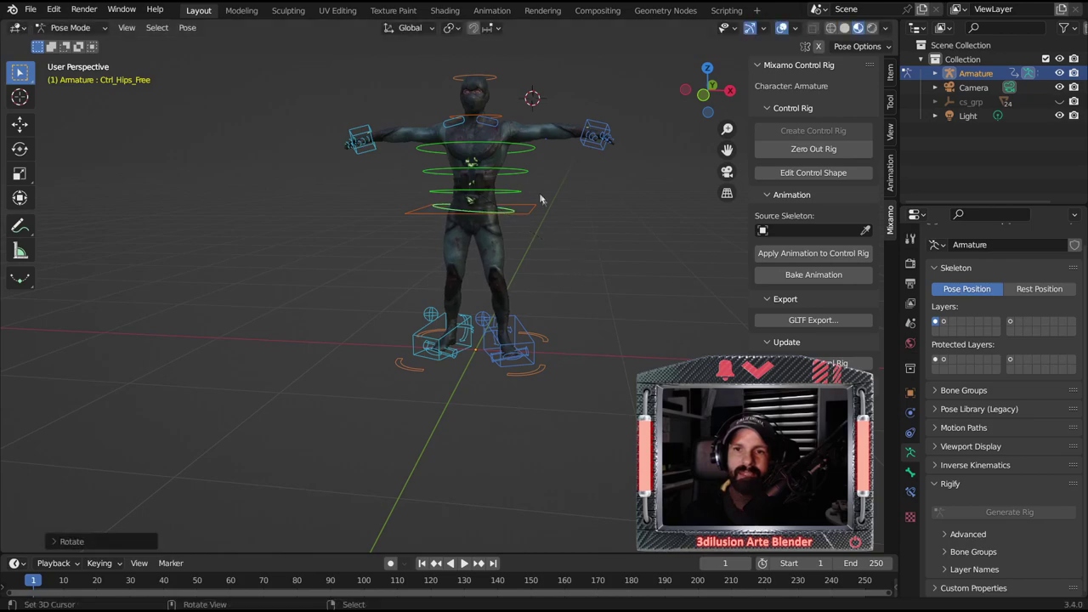
- Twist the lower spine control (Ctrl_Spine) in two rotations
click(521, 194)
key(r)
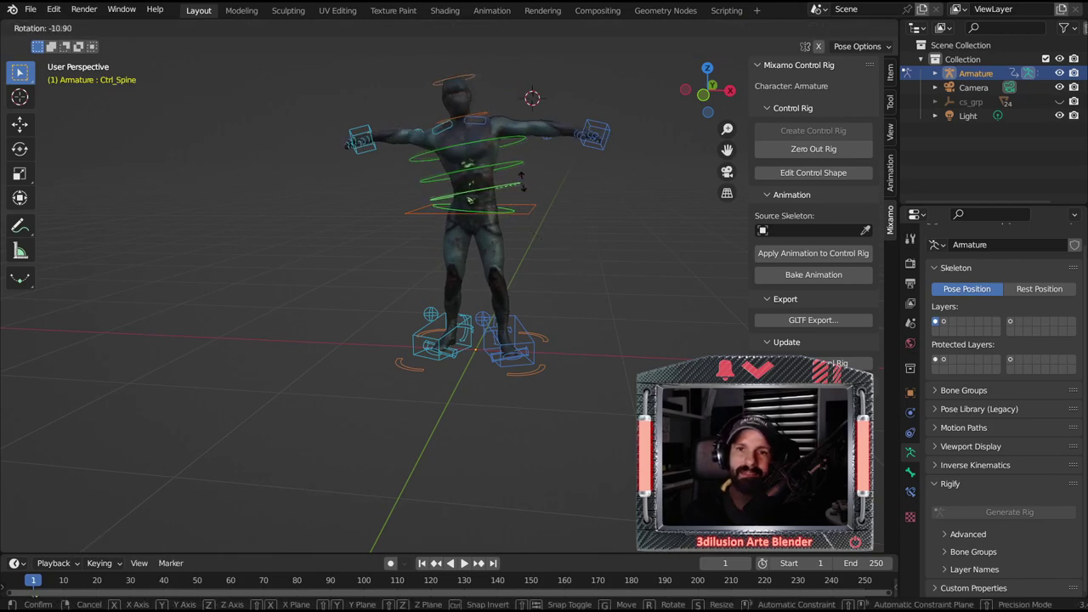
click(527, 197)
middle_drag(565, 218, 557, 210)
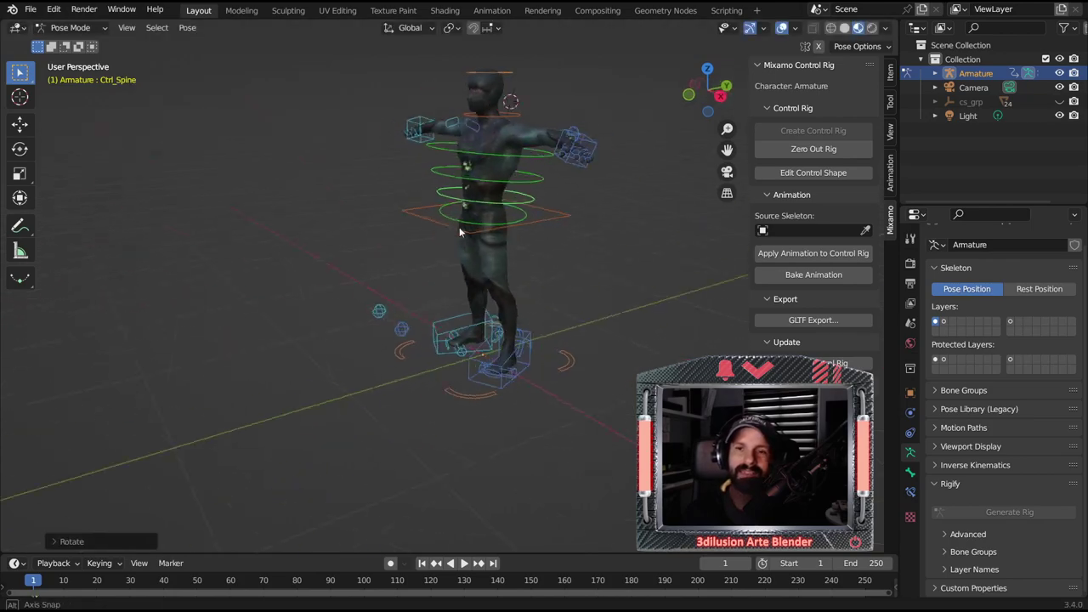
key(r)
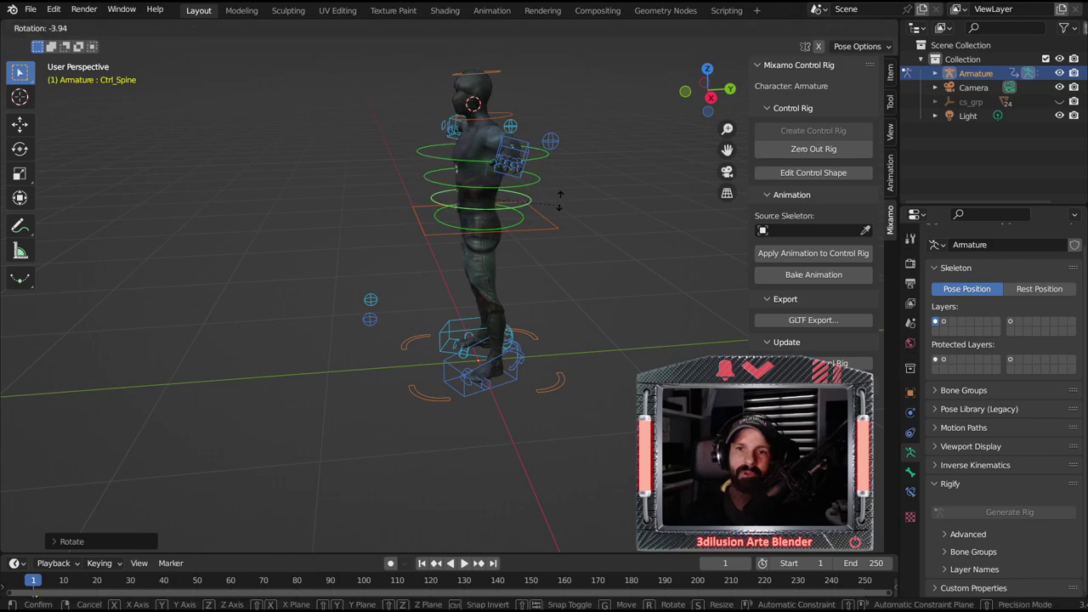
click(544, 194)
- Twist the Ctrl_Spine1 and Ctrl_Spine2 controls, returning the upper spine near neutral
click(534, 173)
key(r)
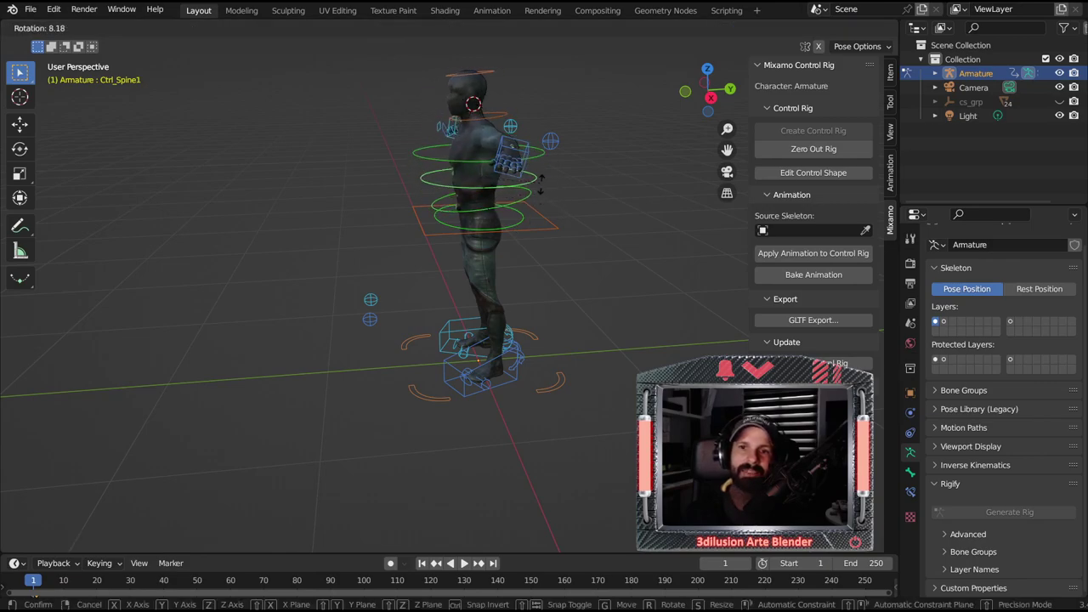
click(541, 173)
click(540, 152)
key(r)
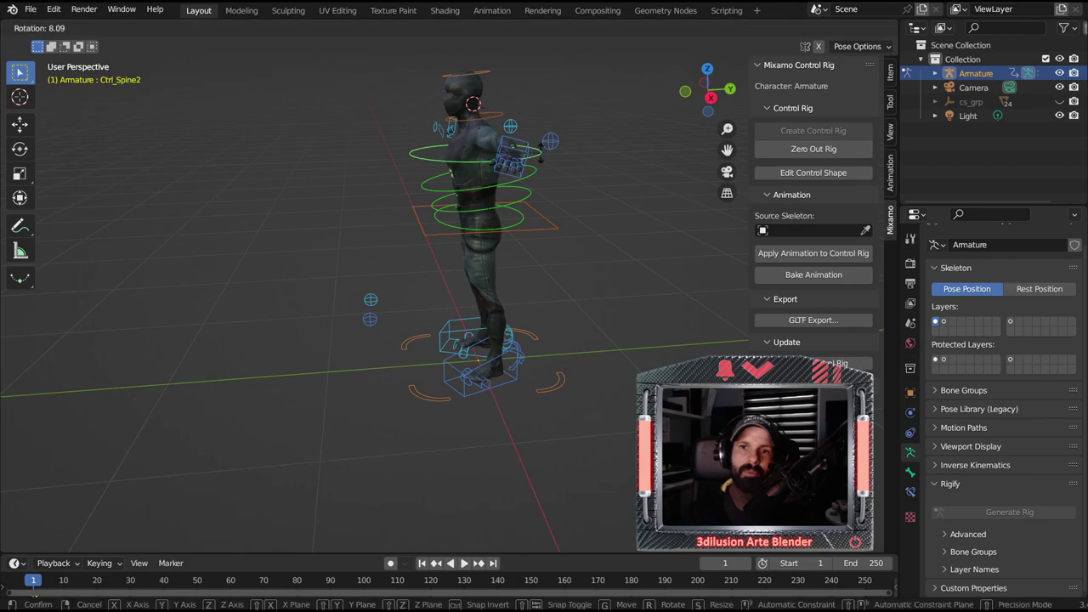
click(544, 155)
middle_drag(544, 156, 617, 170)
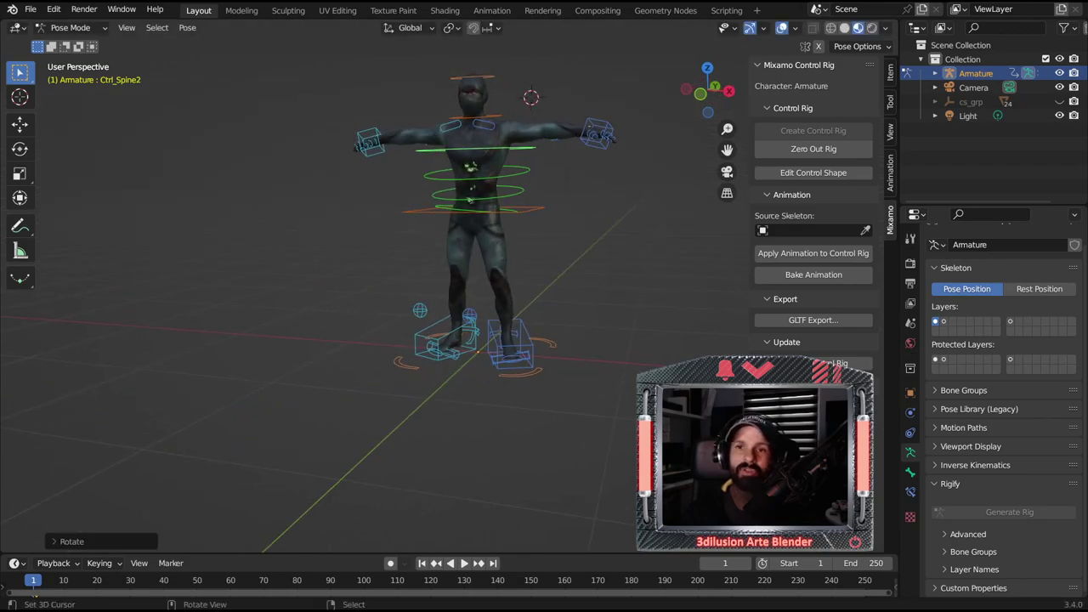
key(r)
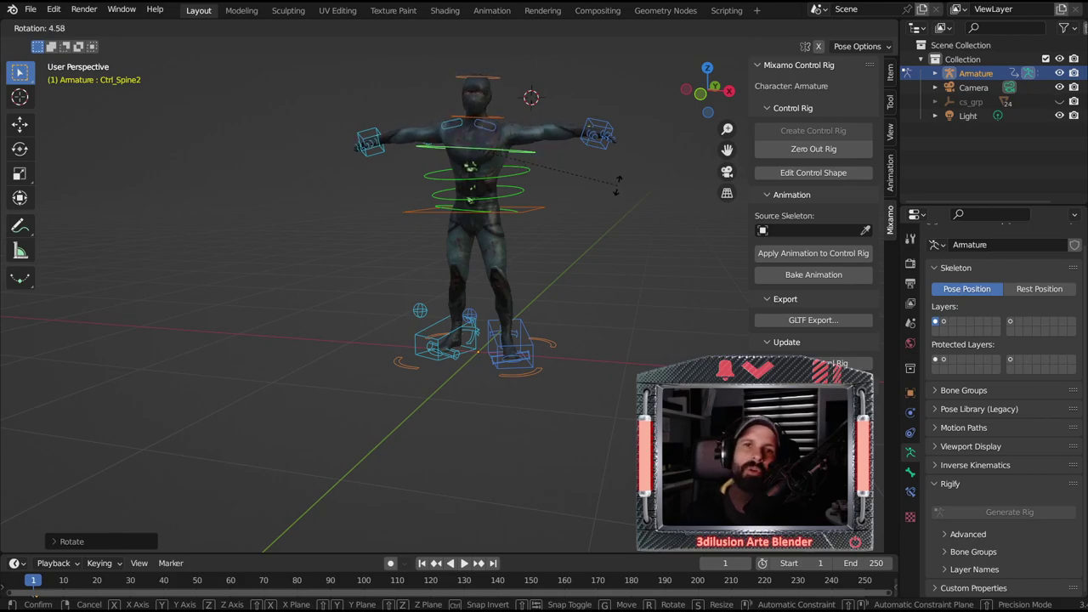
click(621, 182)
- Nudge and turn the neck control, then turn the head about Z
middle_drag(620, 182, 549, 282)
scroll(549, 282, up, 3)
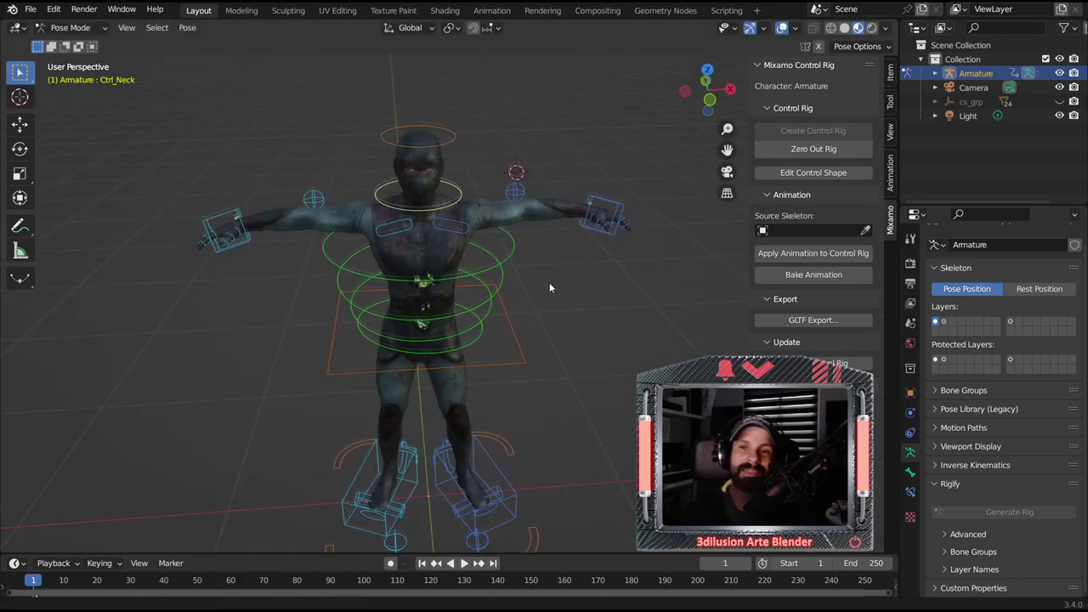
key(g)
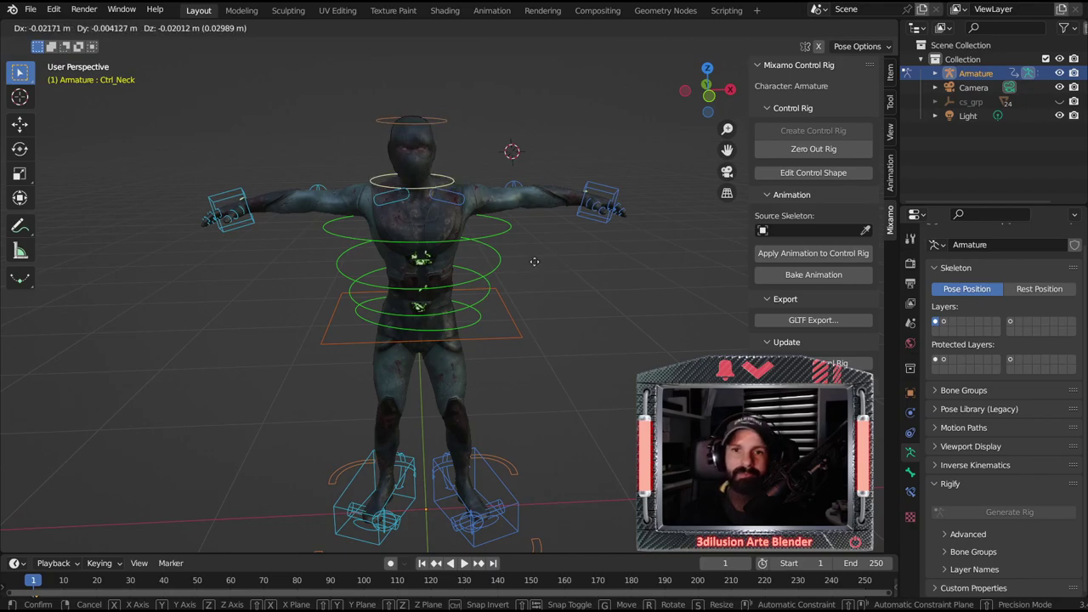
click(545, 266)
key(r)
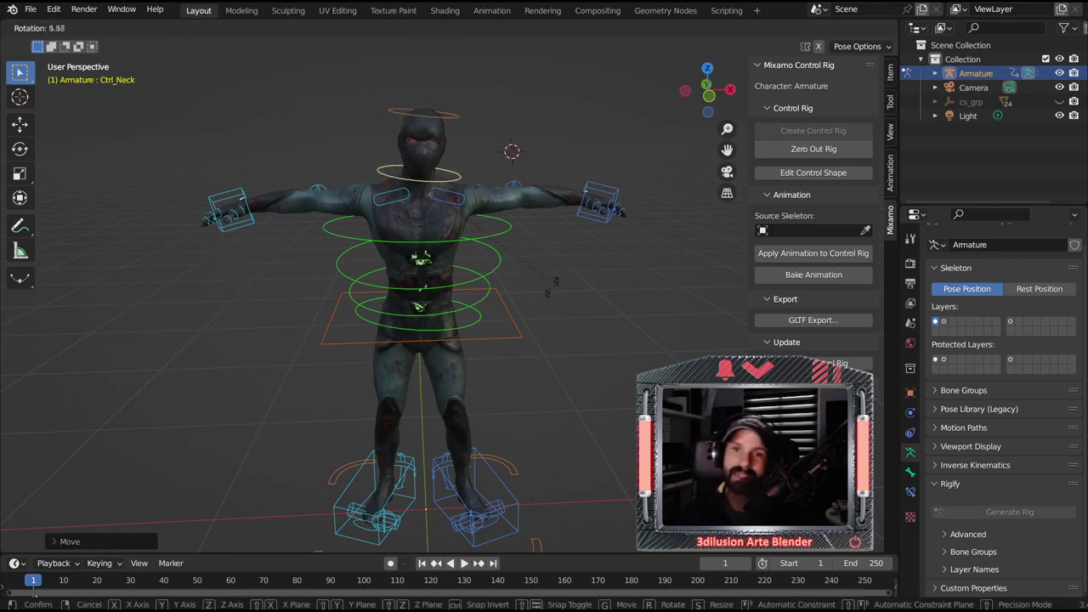
click(550, 269)
click(458, 116)
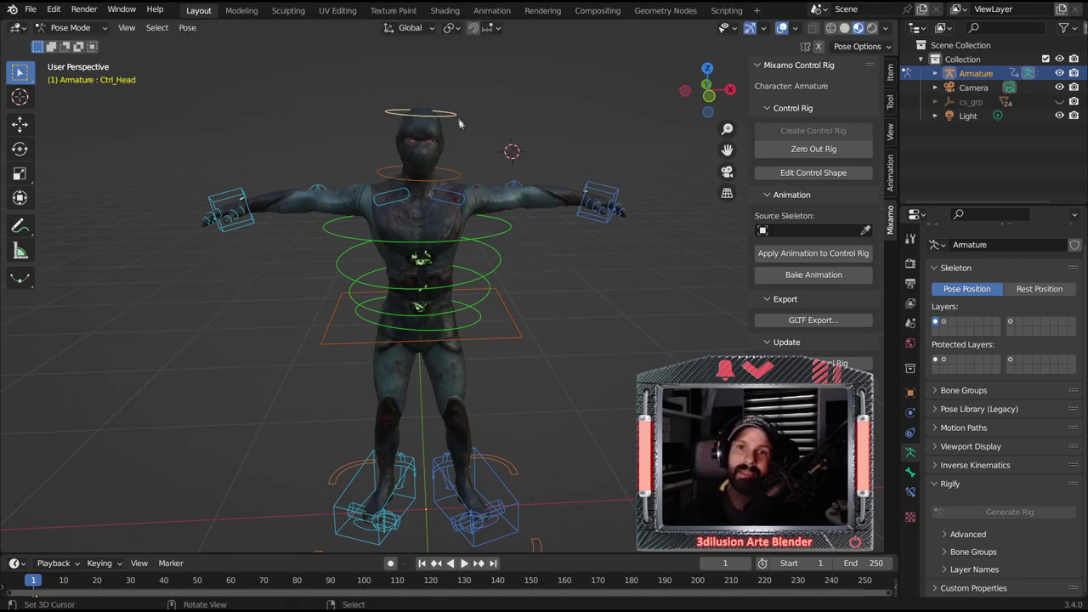
key(z)
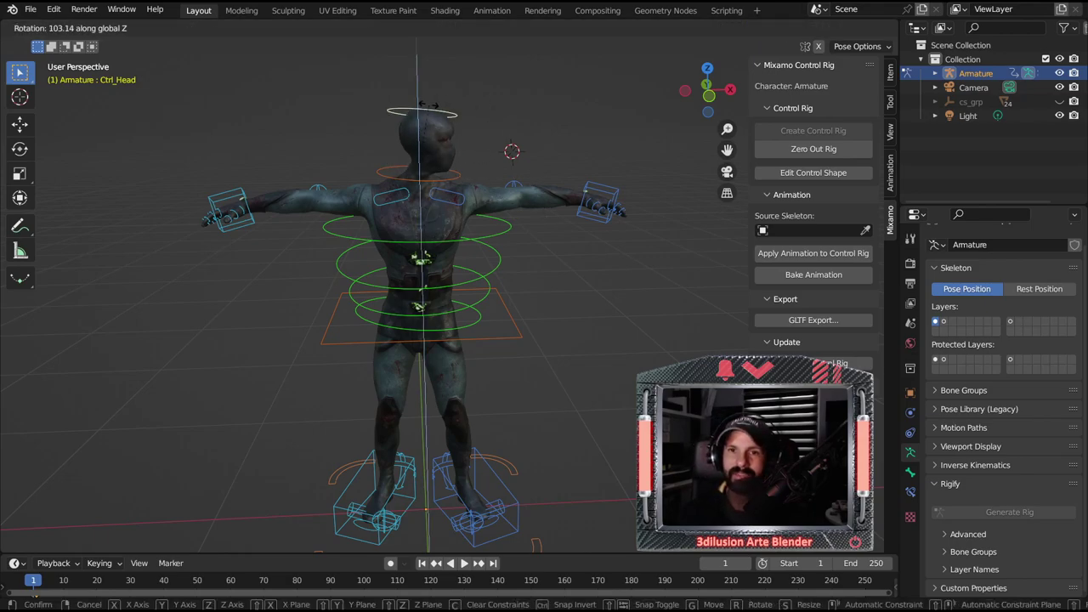
click(479, 202)
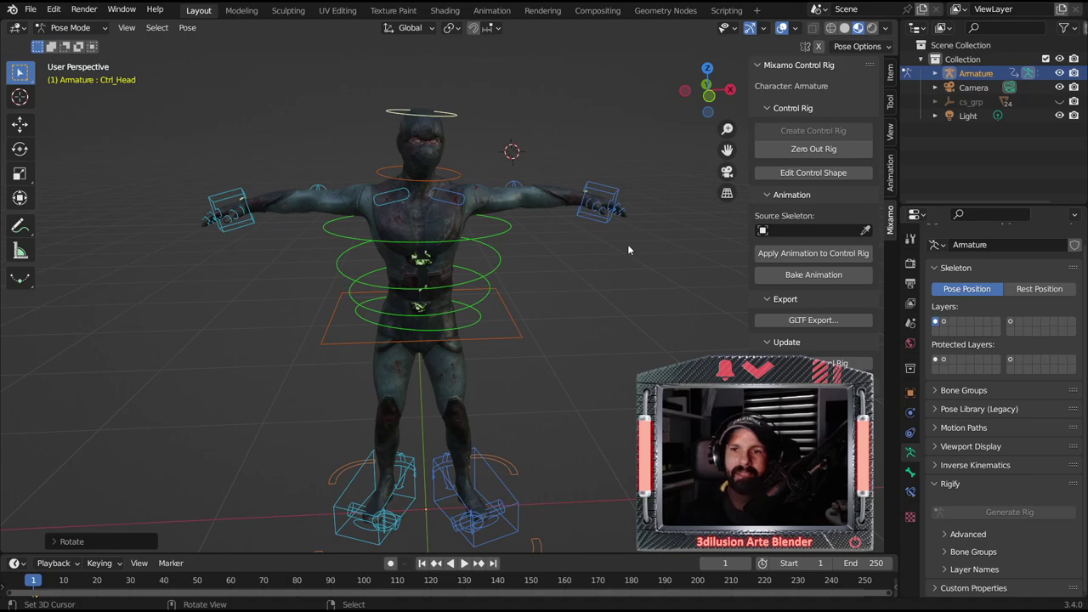
- Move the left hand IK control and zoom in on the left hand
click(604, 222)
key(g)
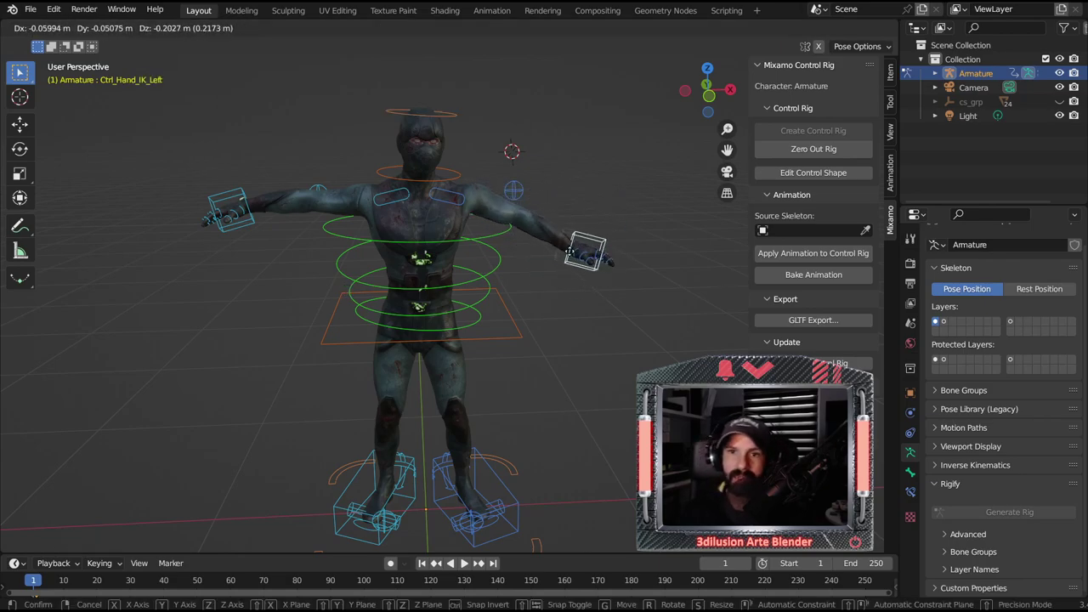
click(579, 262)
scroll(600, 264, up, 4)
mouse_move(643, 260)
middle_down()
mouse_move(522, 255)
mouse_move(414, 281)
mouse_move(586, 285)
mouse_move(539, 273)
middle_up()
scroll(413, 281, up, 4)
- Bend the left index finger control and rotate the left ring finger control
click(453, 269)
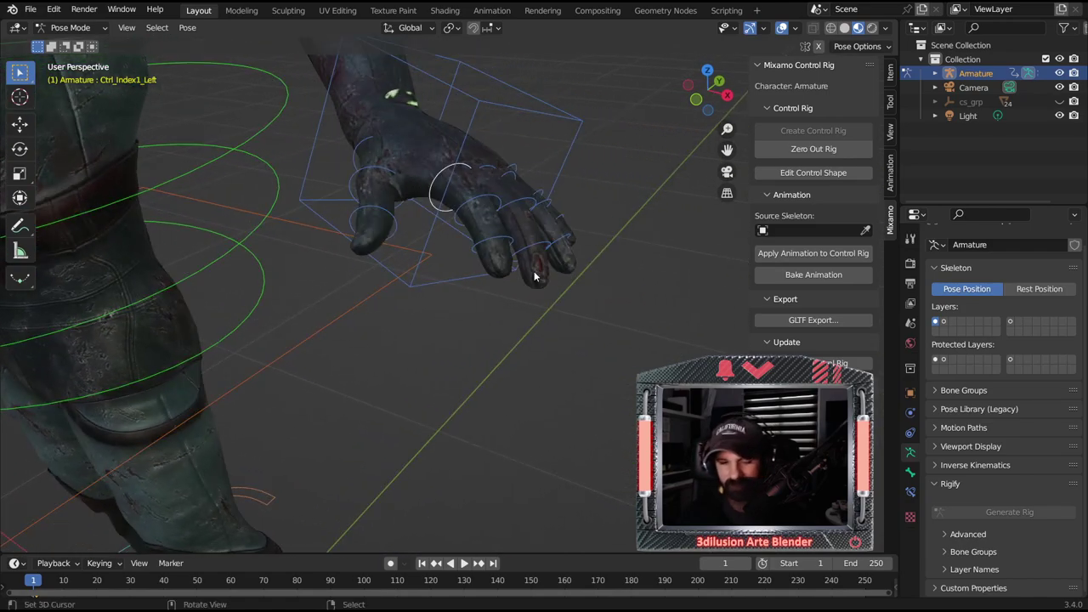
key(r)
click(374, 174)
click(363, 161)
key(r)
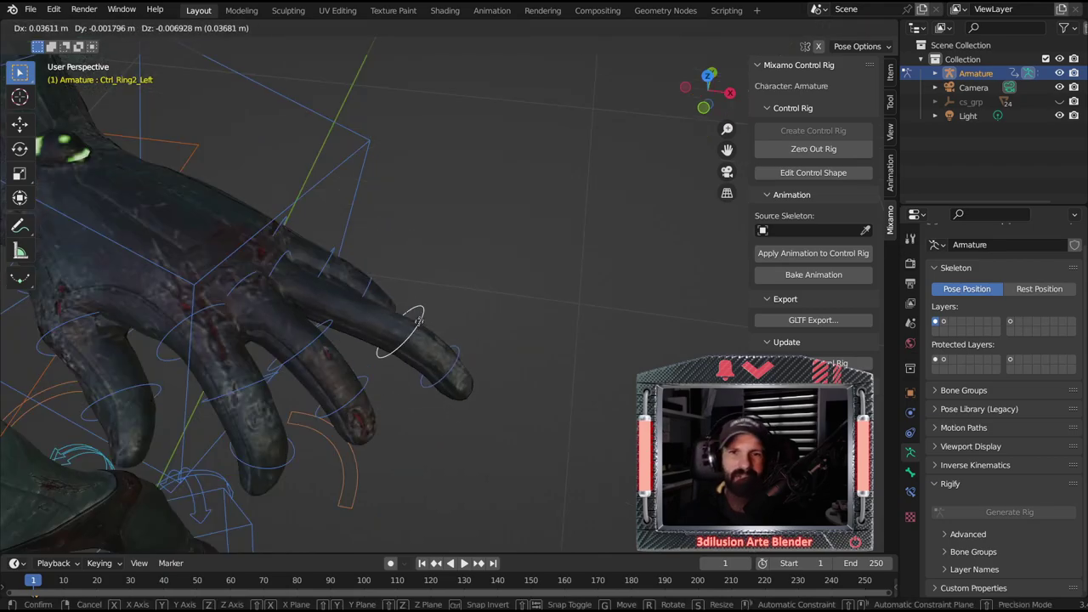
click(432, 313)
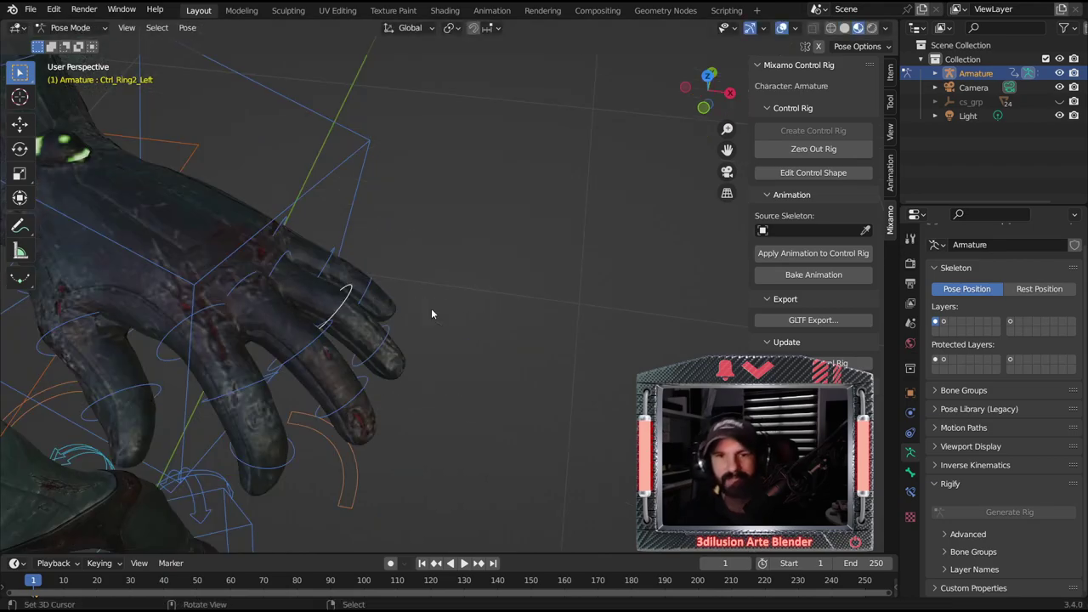
- Zoom out to the whole arm and start shifting the left shoulder control
scroll(431, 308, down, 4)
mouse_move(433, 308)
middle_down()
mouse_move(470, 273)
mouse_move(463, 248)
mouse_move(473, 260)
middle_up()
scroll(469, 273, down, 5)
click(444, 217)
key(g)
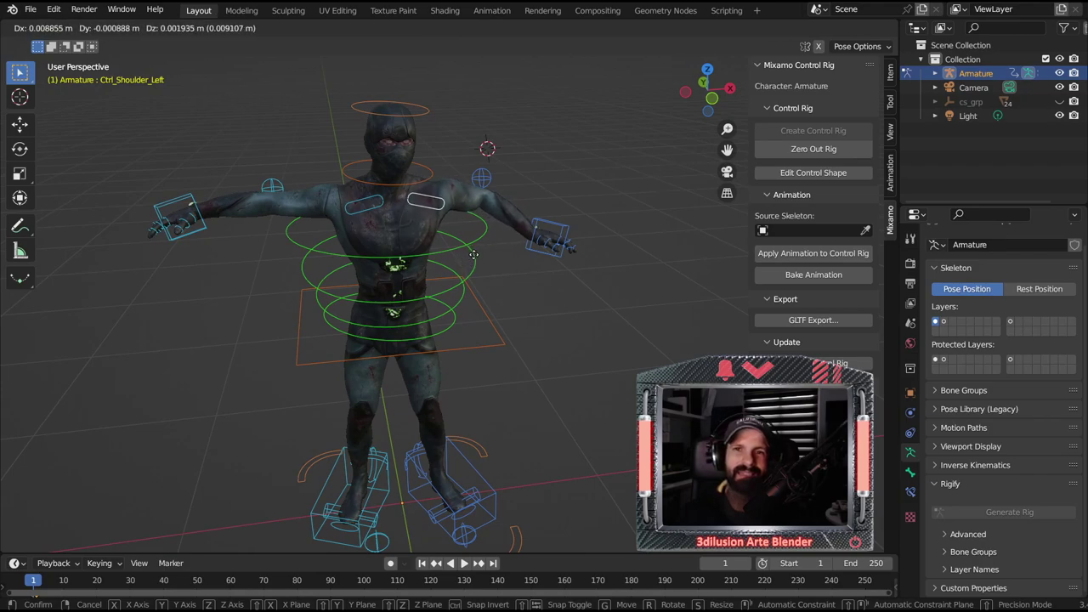
- Place the left shoulder control and orbit to a side view
click(475, 261)
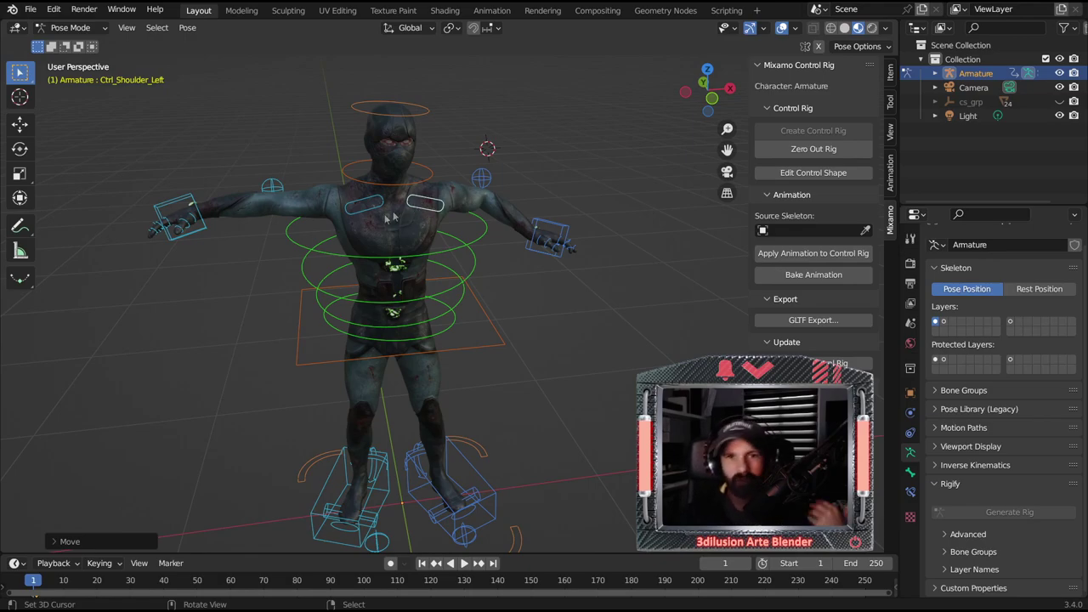
middle_drag(418, 213, 353, 274)
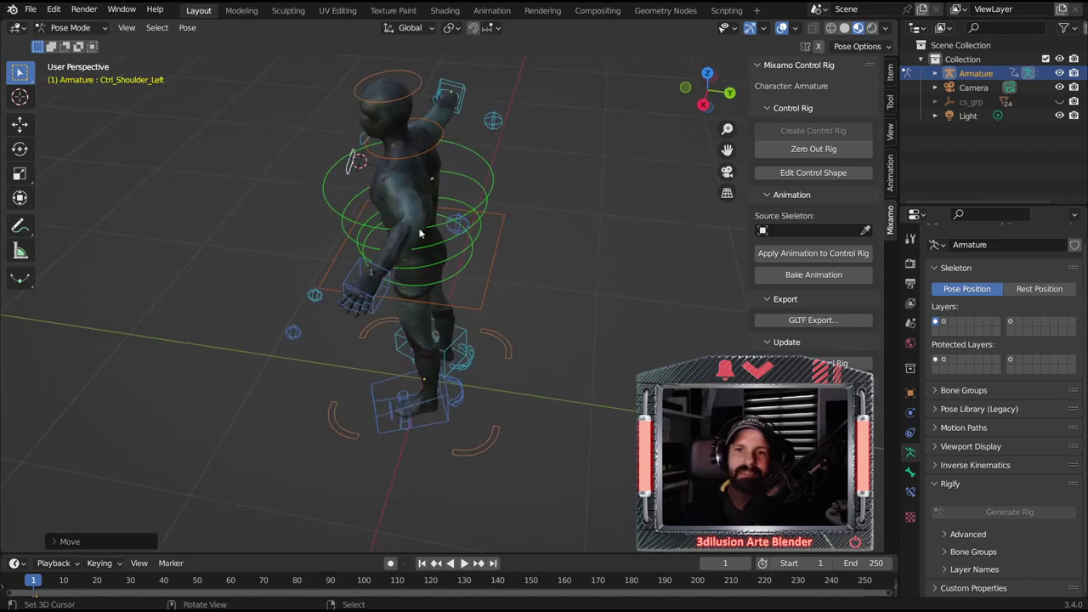
click(500, 141)
click(465, 228)
middle_drag(467, 231, 417, 266)
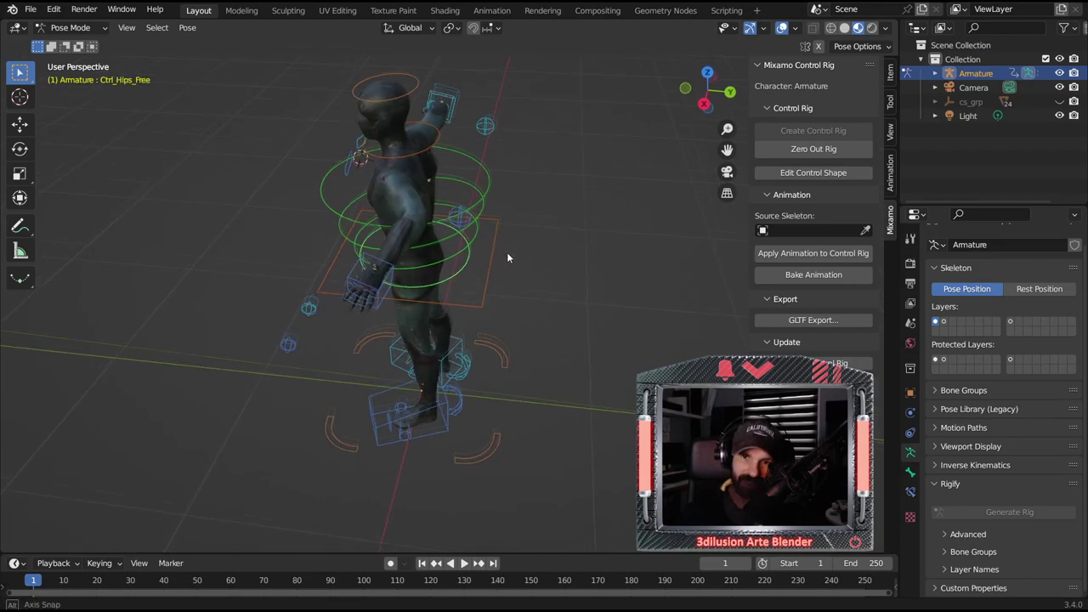
- Raise the left hand IK control
click(426, 265)
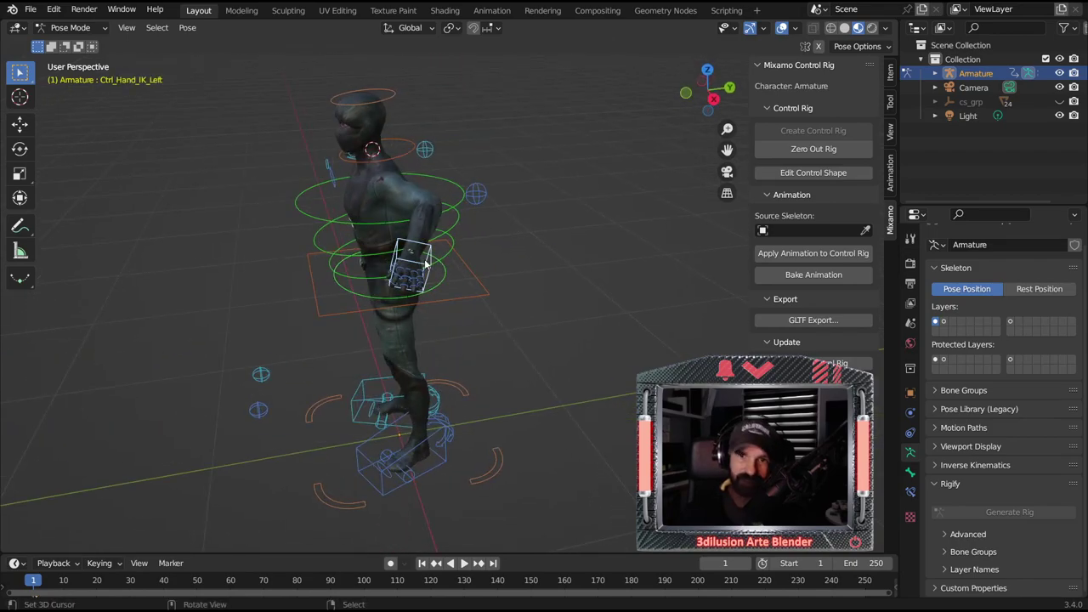
key(g)
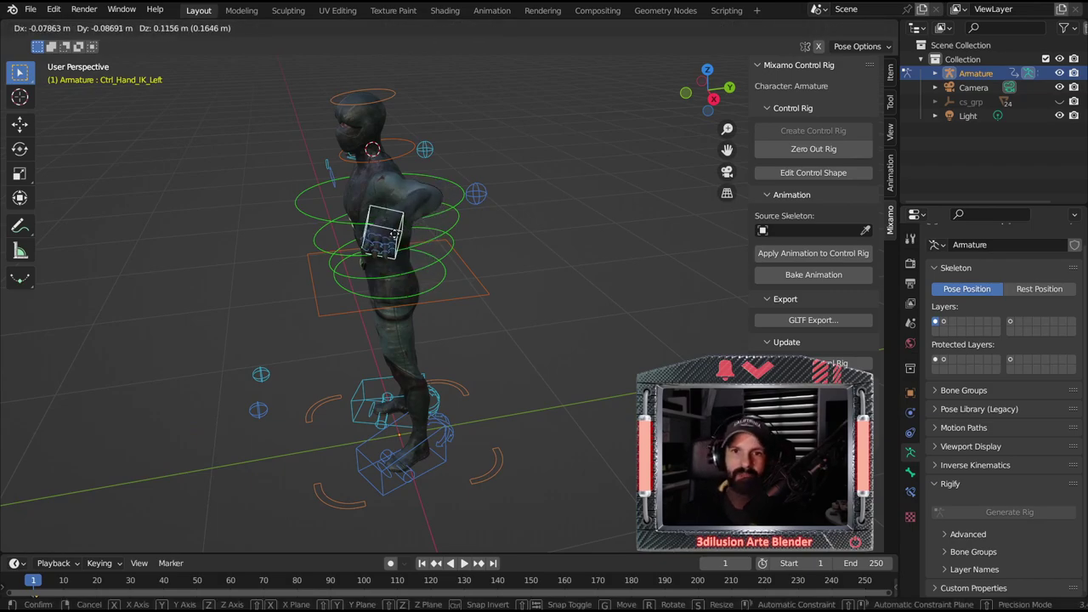
click(378, 223)
mouse_move(378, 223)
middle_down()
mouse_move(367, 269)
mouse_move(440, 216)
middle_up()
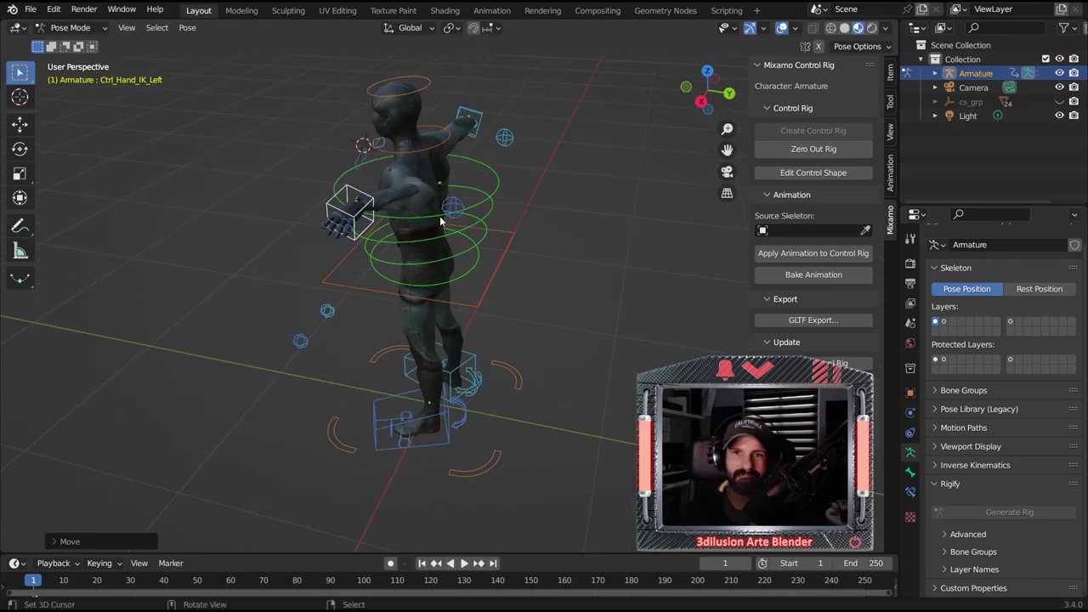
- Lower the left elbow pole control so the arm bends toward the chest
click(455, 183)
key(g)
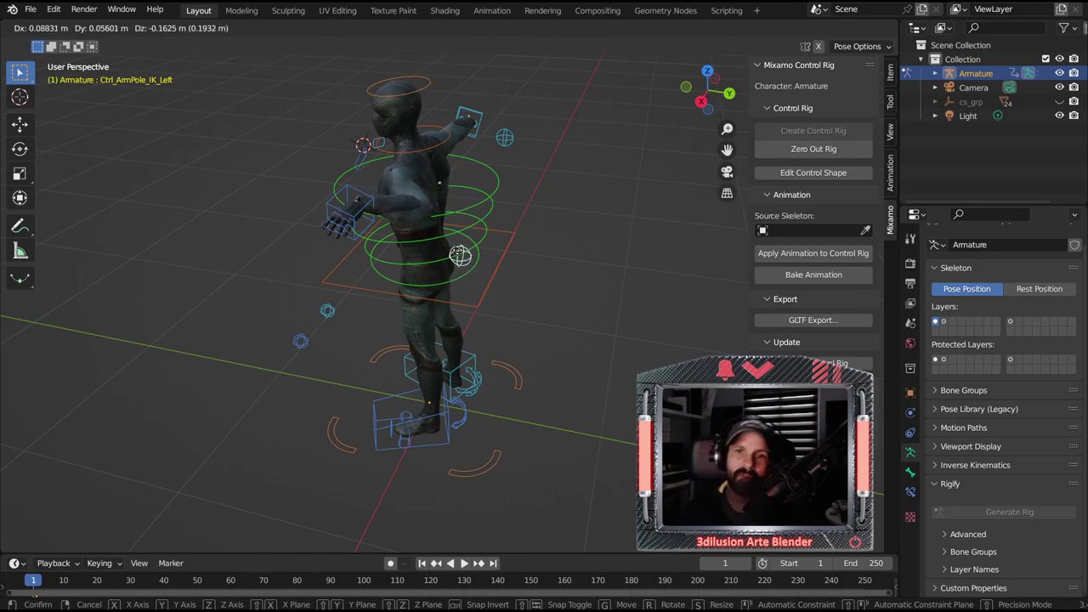
click(459, 255)
mouse_move(459, 255)
middle_down()
mouse_move(366, 321)
mouse_move(557, 294)
mouse_move(418, 351)
middle_up()
scroll(557, 294, down, 2)
click(418, 351)
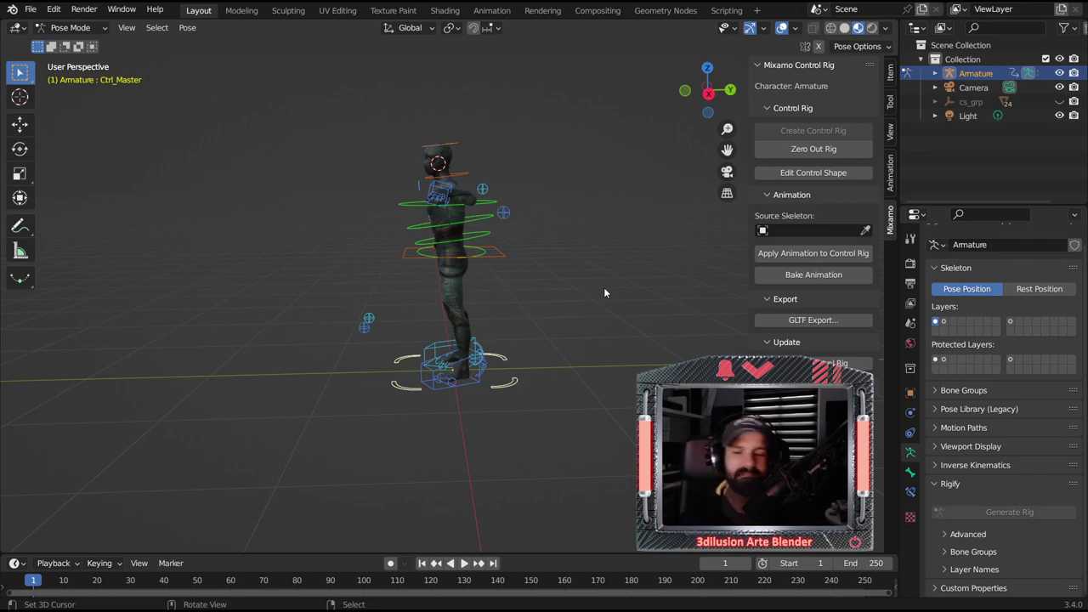
middle_drag(603, 293, 566, 354)
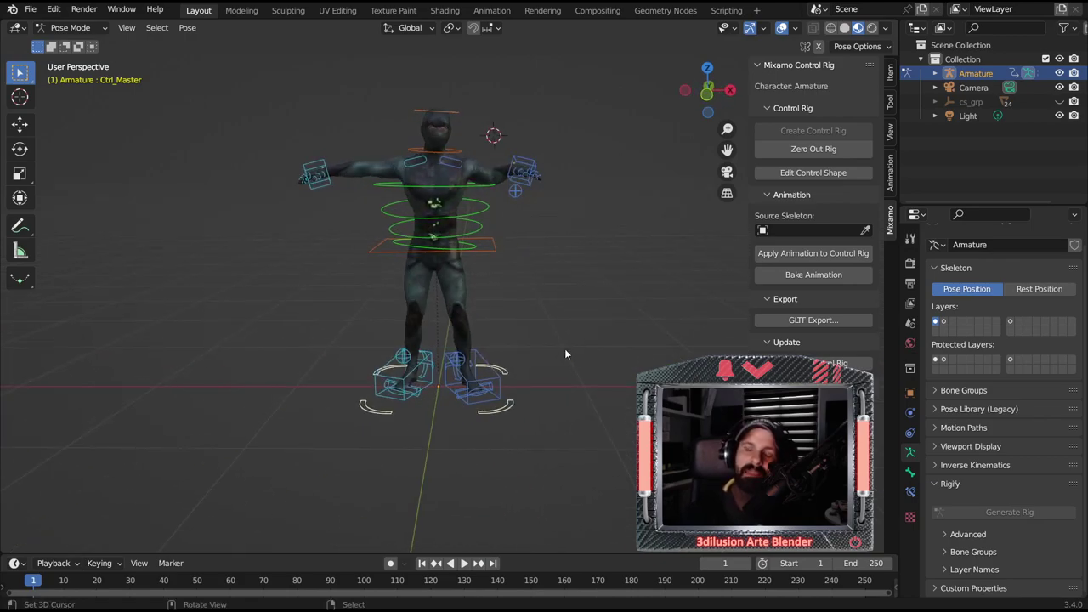
- Zero out the rig to its rest pose and orbit around the character
click(801, 151)
middle_drag(612, 289, 563, 300)
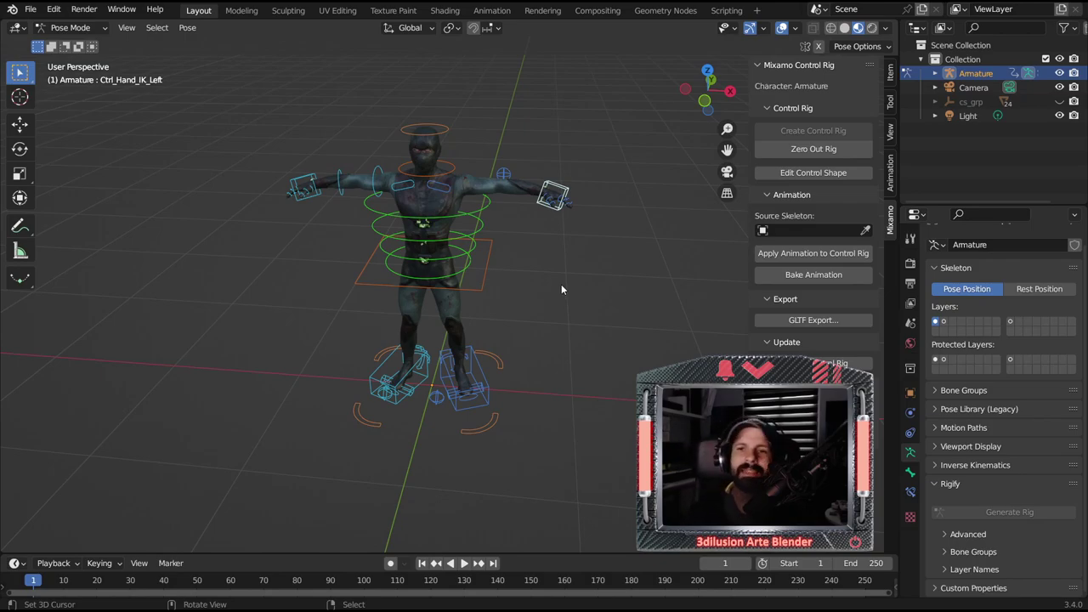
scroll(564, 300, up, 2)
scroll(564, 289, up, 2)
middle_drag(559, 292, 521, 308)
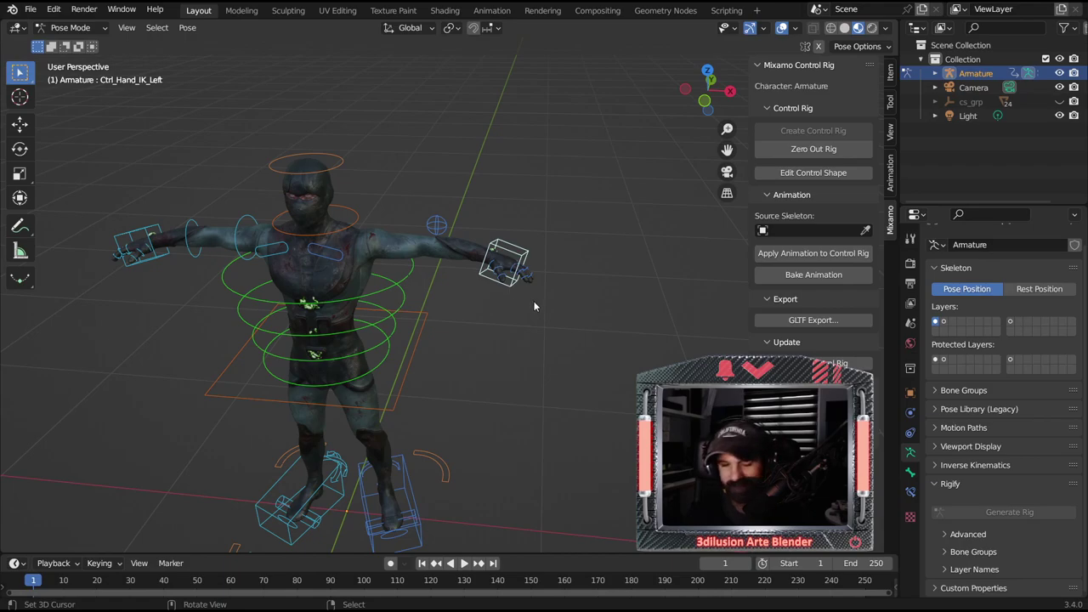
- Test the rig by raising the left hand control and lowering the hips
key(g)
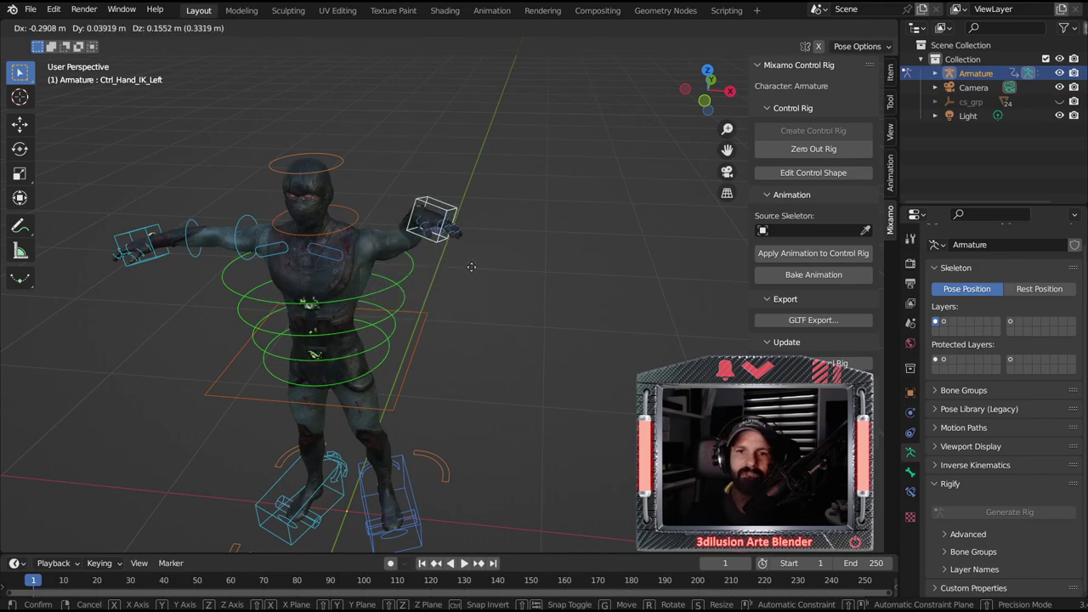
click(495, 215)
middle_drag(495, 215, 418, 402)
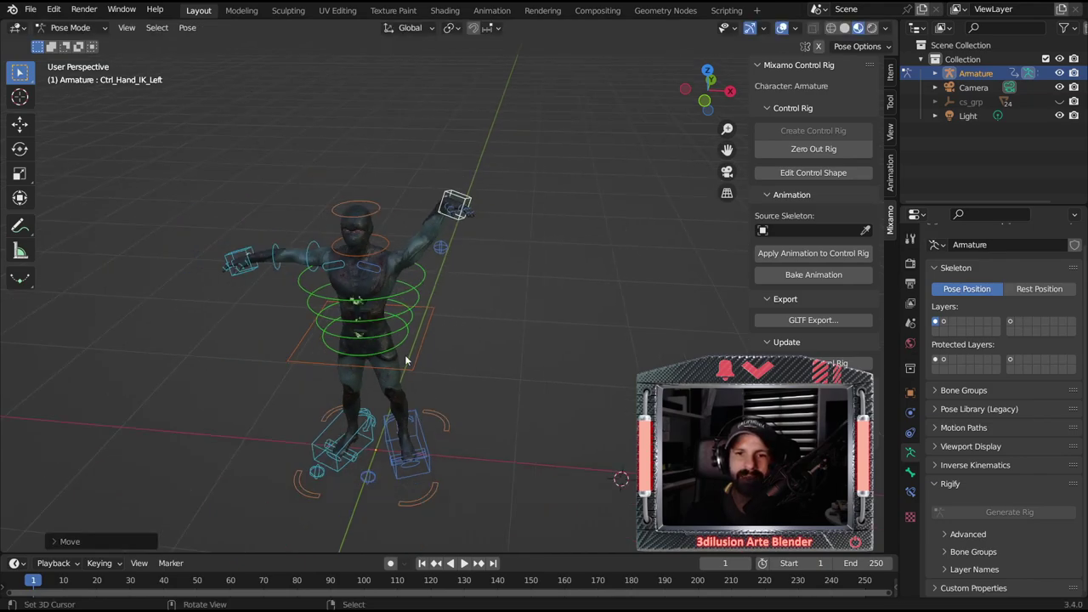
click(413, 365)
key(g)
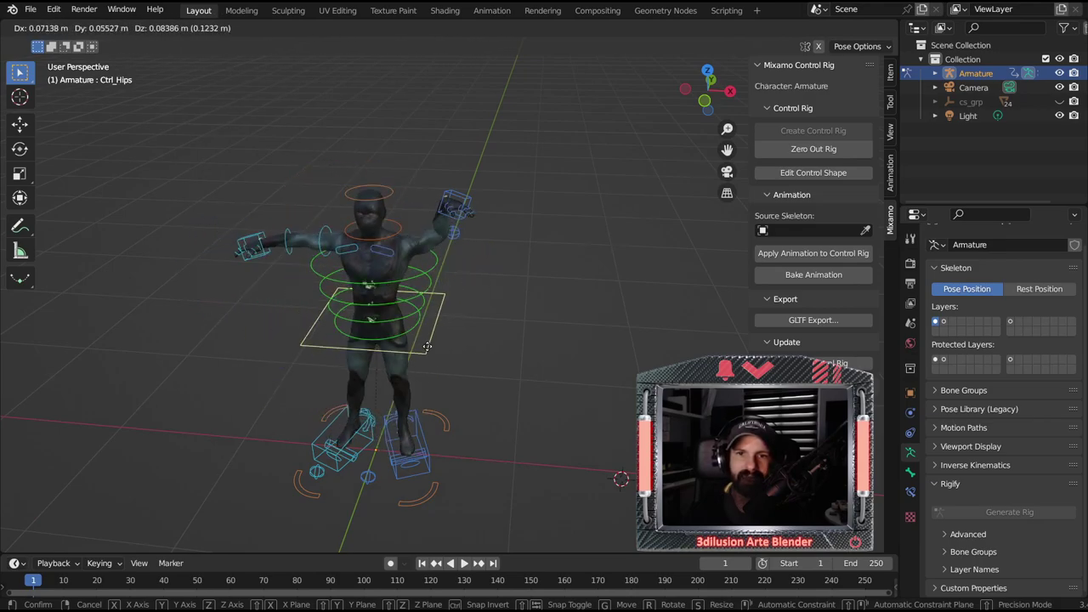
click(423, 338)
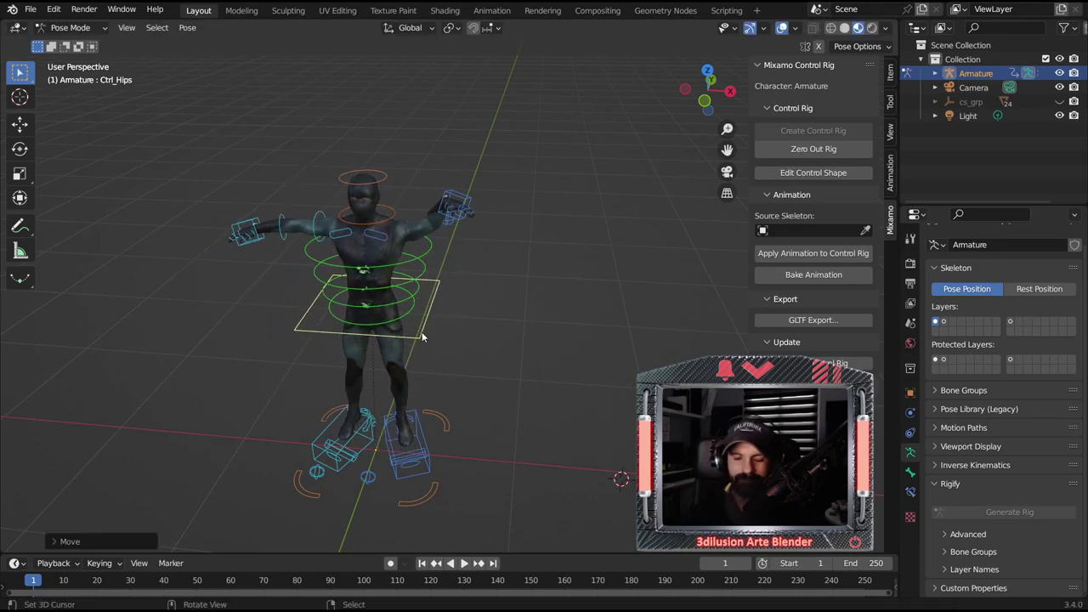
- Select all controls and zero out the rig back to the T-pose
key(a)
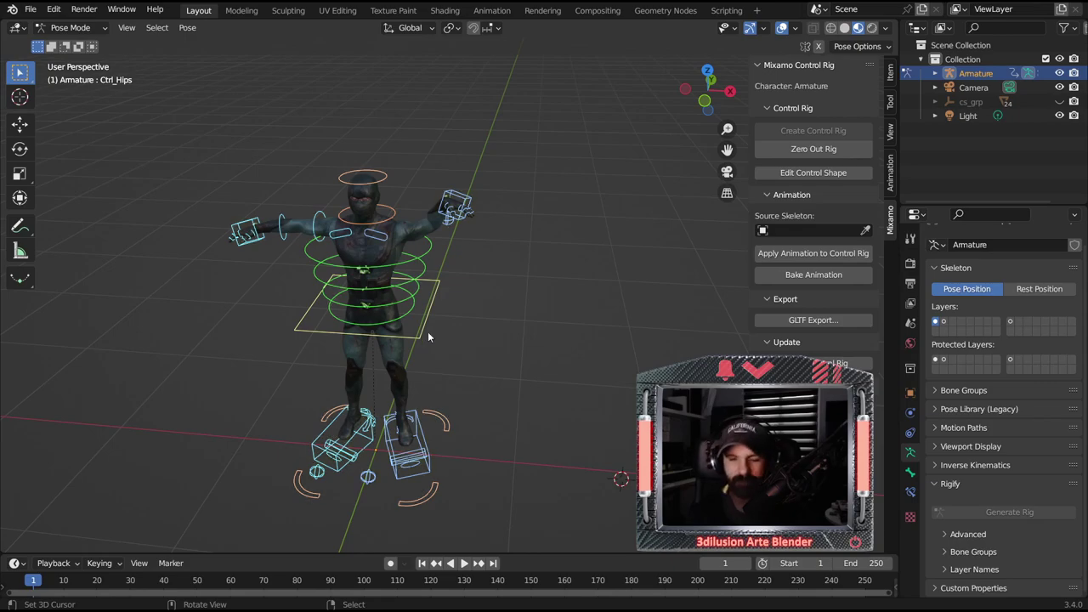
click(822, 151)
scroll(474, 361, up, 3)
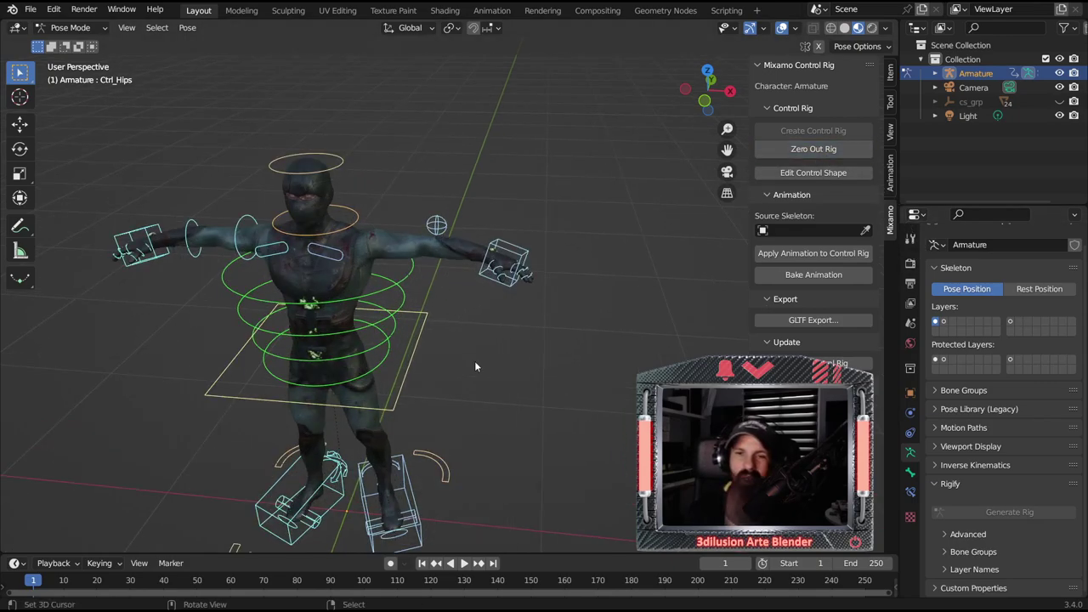
middle_drag(474, 360, 551, 328)
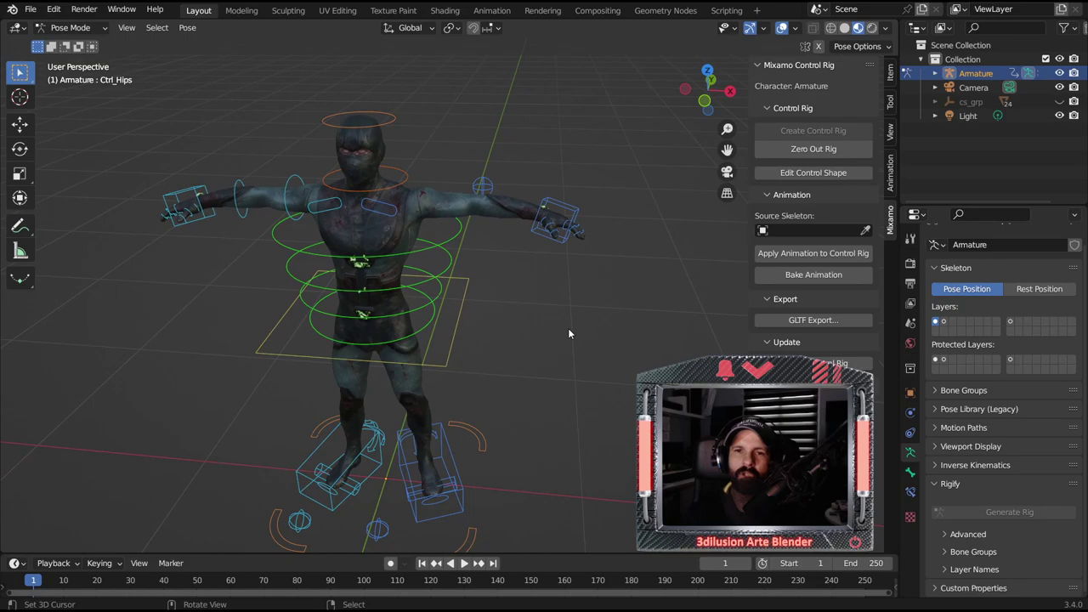
scroll(569, 333, down, 3)
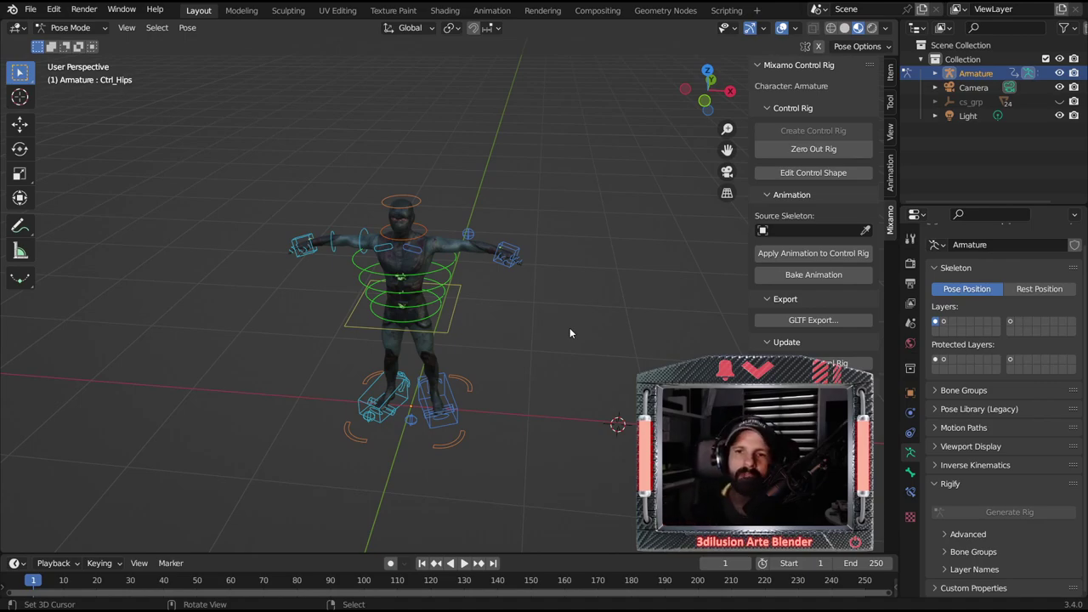
click(509, 254)
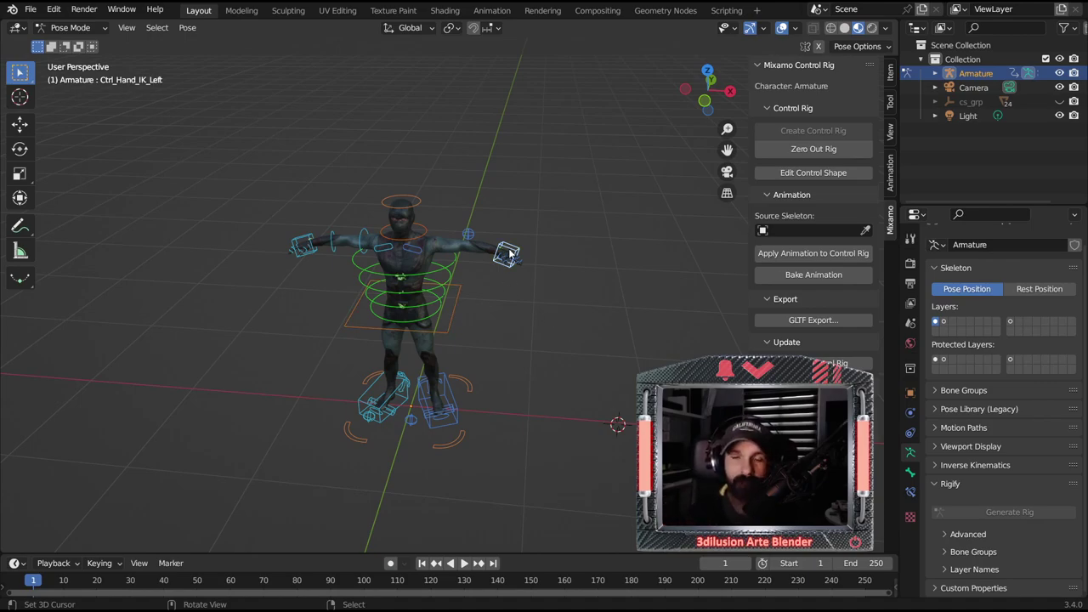
- From top view, move the left hand IK control in front of the body and rotate it
key(KP_7)
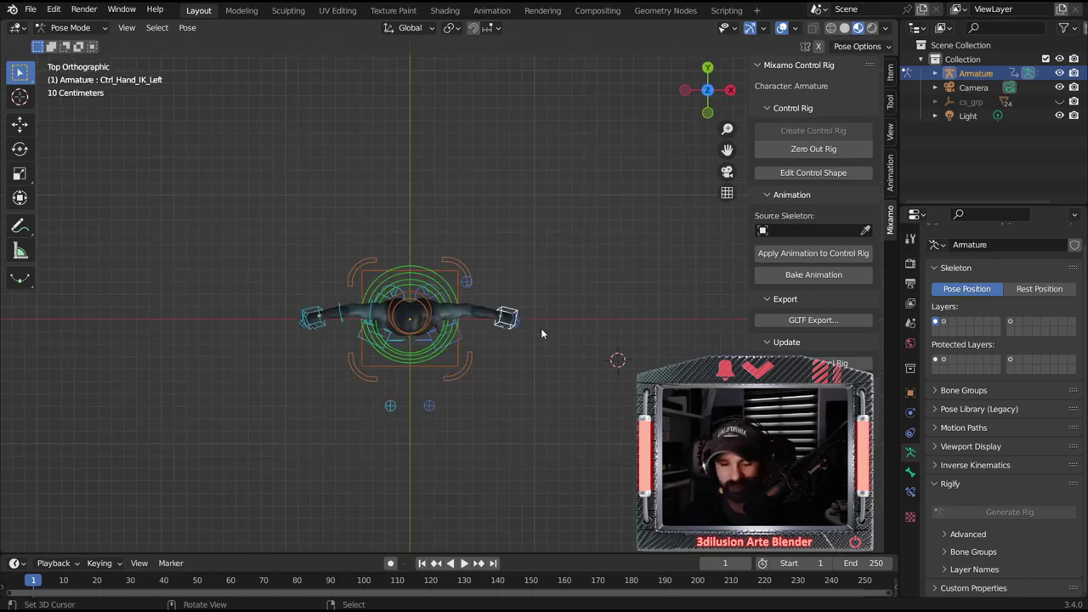
key(g)
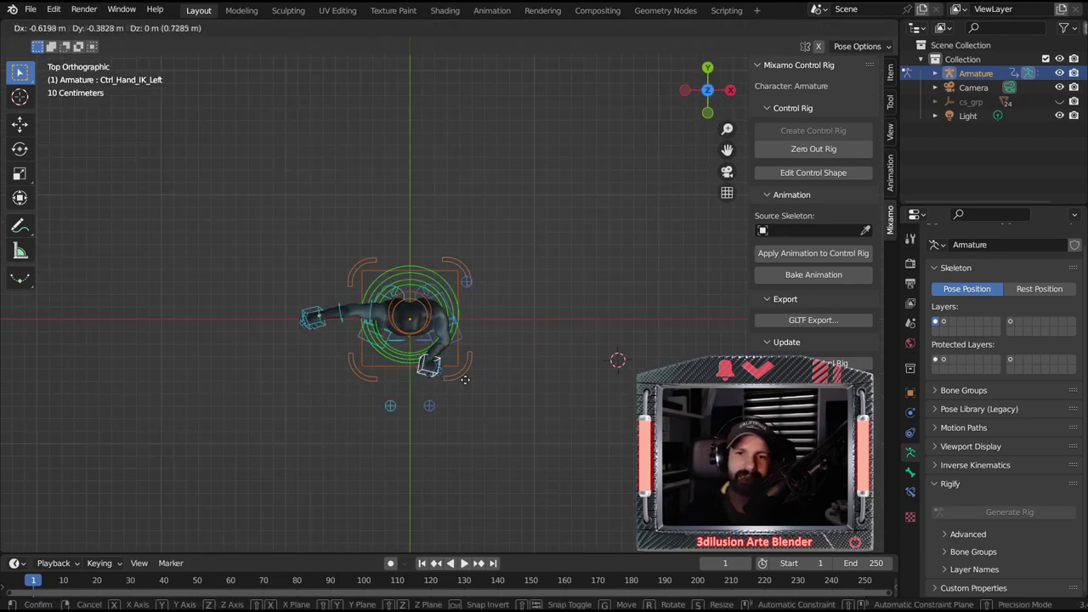
click(468, 372)
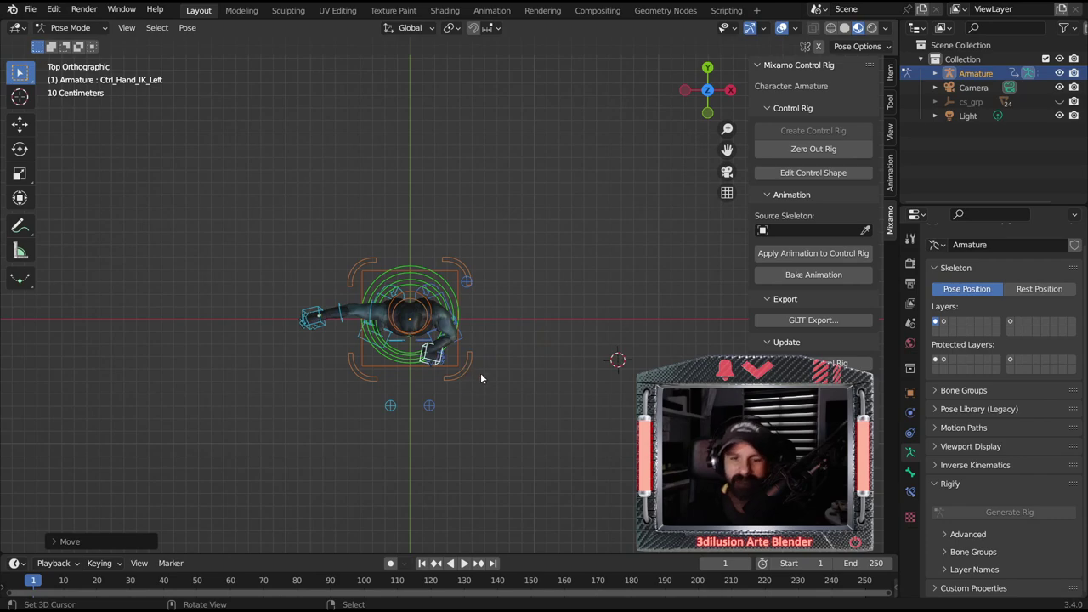
key(r)
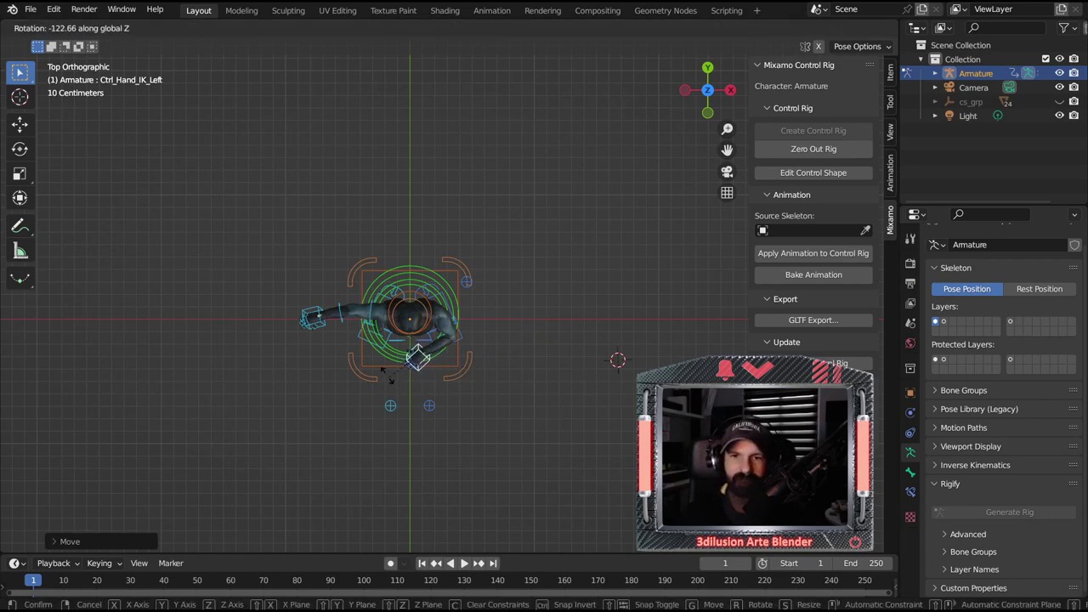
click(382, 362)
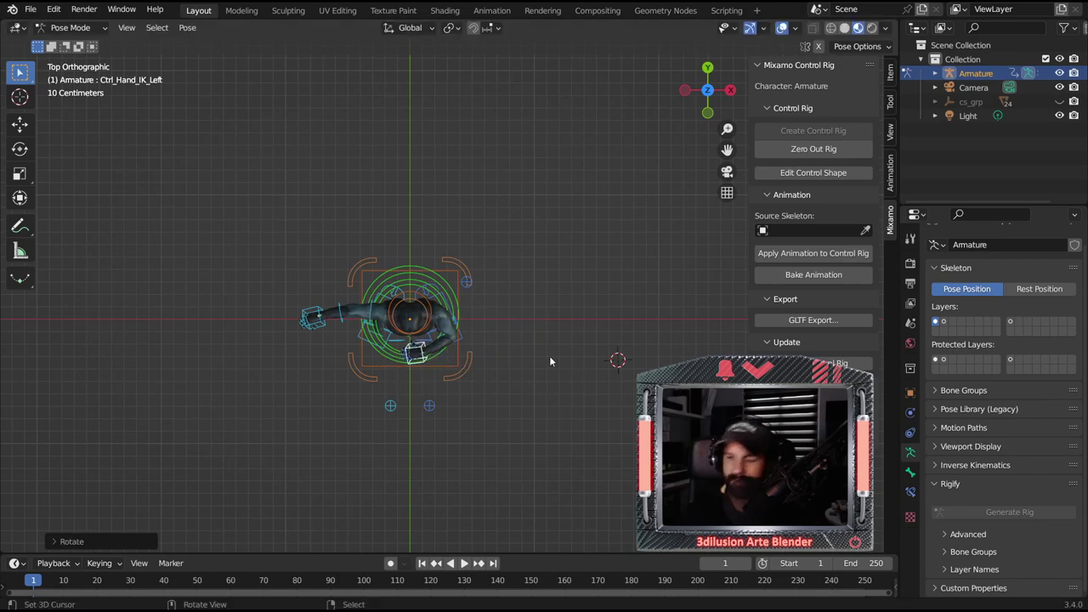
- In front view, move the chest control down and check from a side angle
key(KP_1)
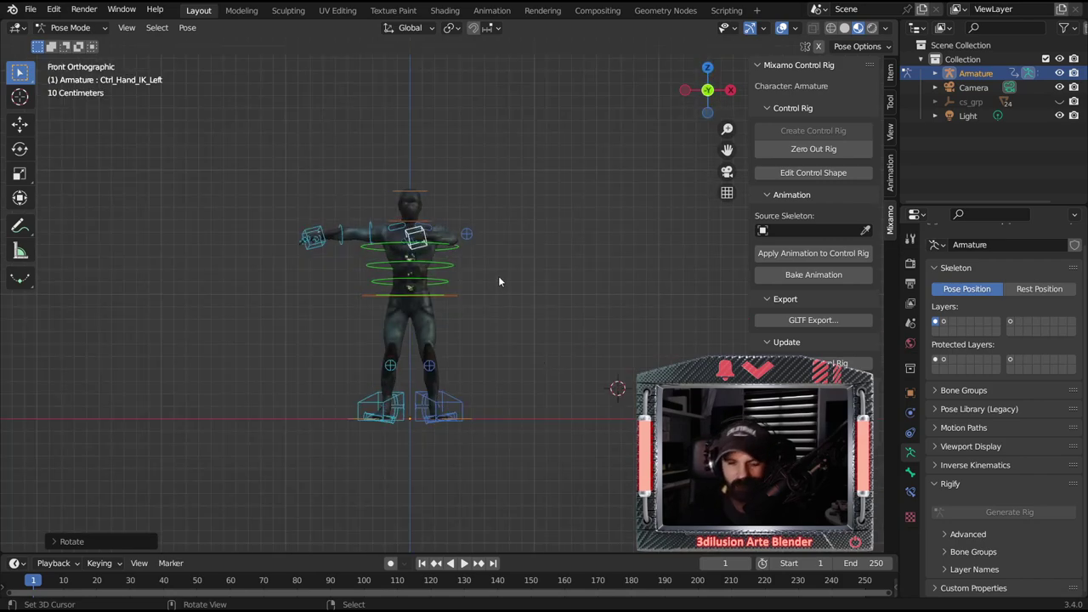
key(g)
click(510, 300)
mouse_move(529, 302)
middle_down()
mouse_move(613, 296)
mouse_move(451, 304)
mouse_move(548, 417)
mouse_move(565, 294)
mouse_move(521, 161)
mouse_move(518, 376)
mouse_move(564, 325)
mouse_move(368, 304)
middle_up()
key(g)
click(444, 305)
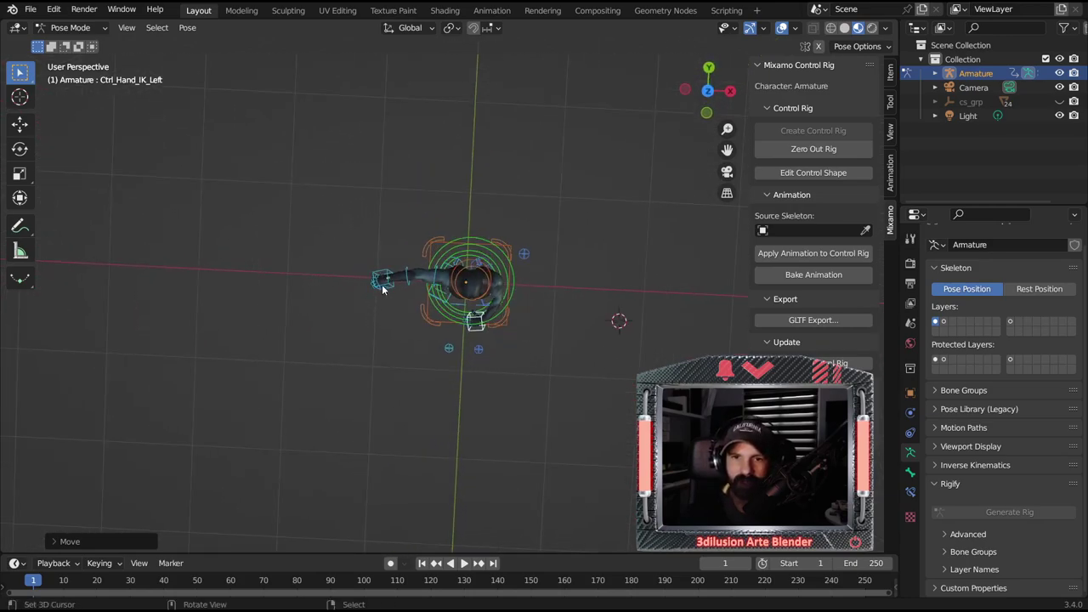
- Move the right hand FK control in toward the body and rotate it about Z
click(381, 290)
key(r)
key(g)
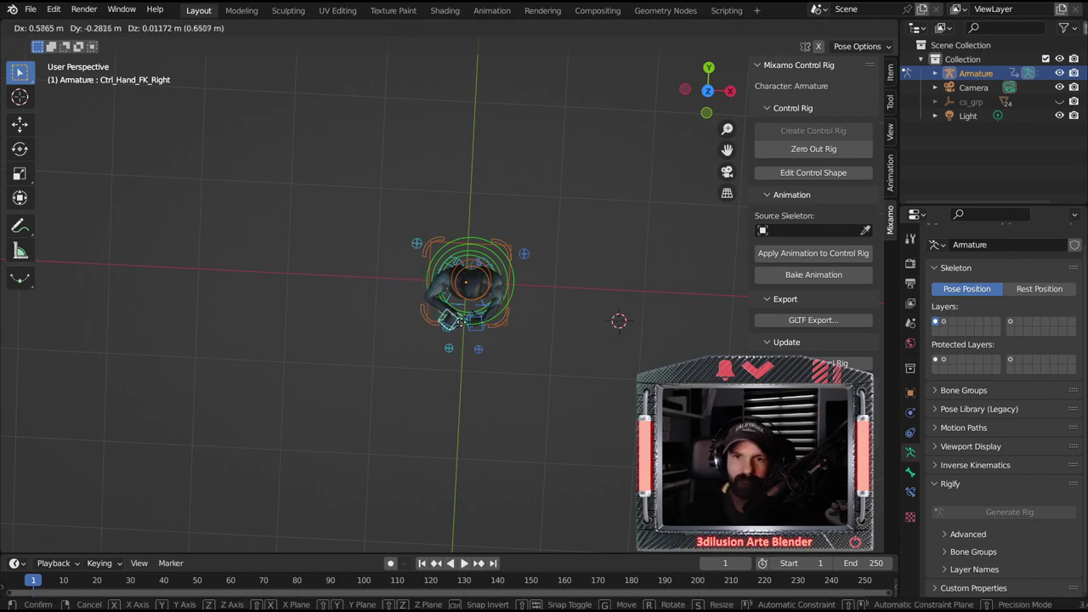
click(478, 325)
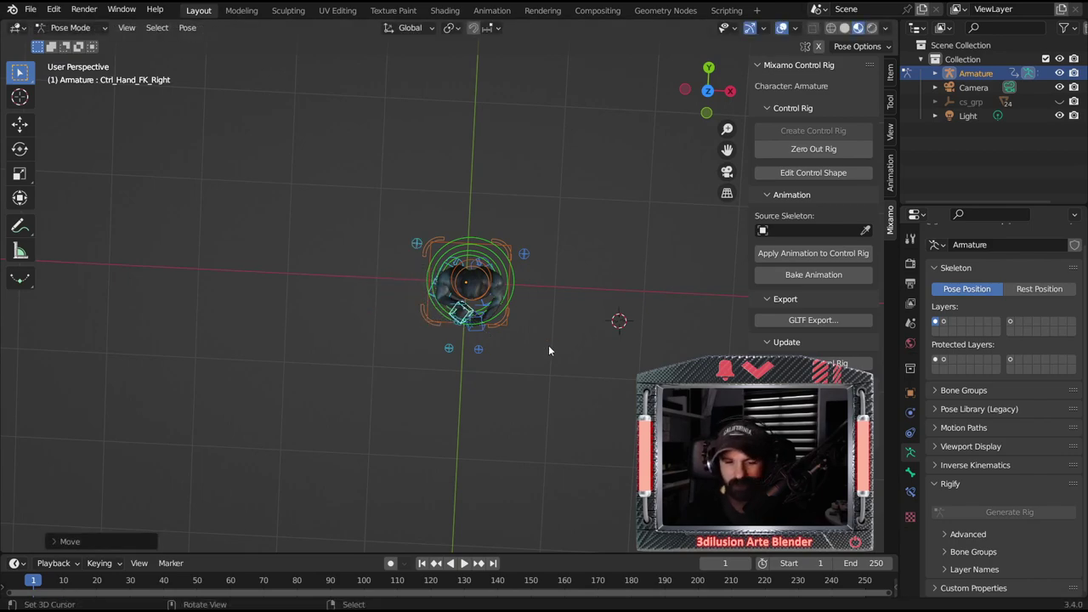
key(r)
key(z)
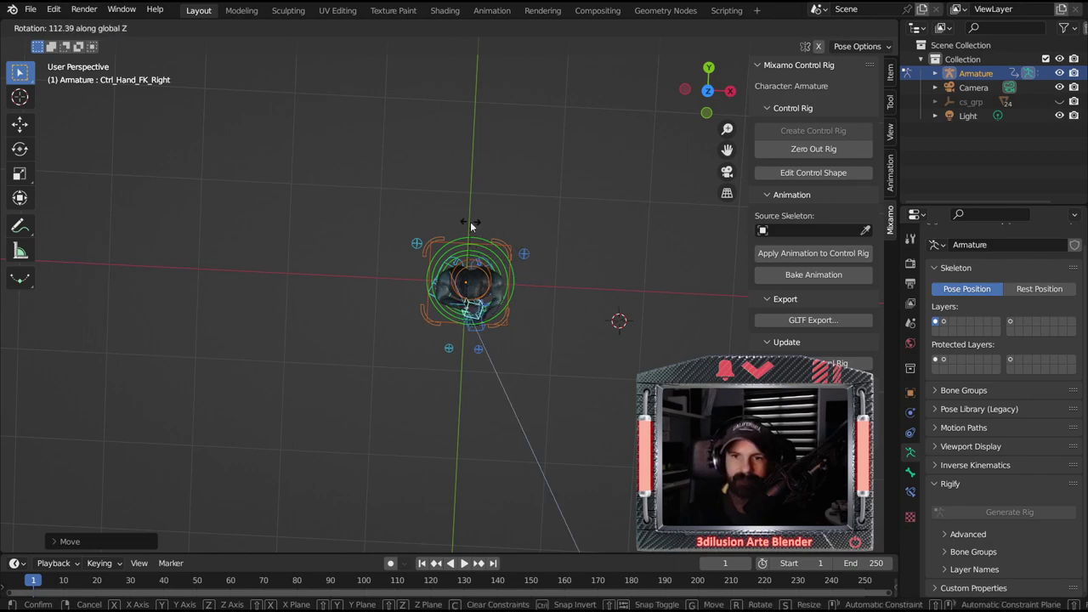
click(470, 223)
- Lower the right hand control so both hands meet in front of the waist
mouse_move(538, 359)
middle_down()
mouse_move(683, 224)
mouse_move(360, 229)
middle_up()
scroll(392, 242, up, 3)
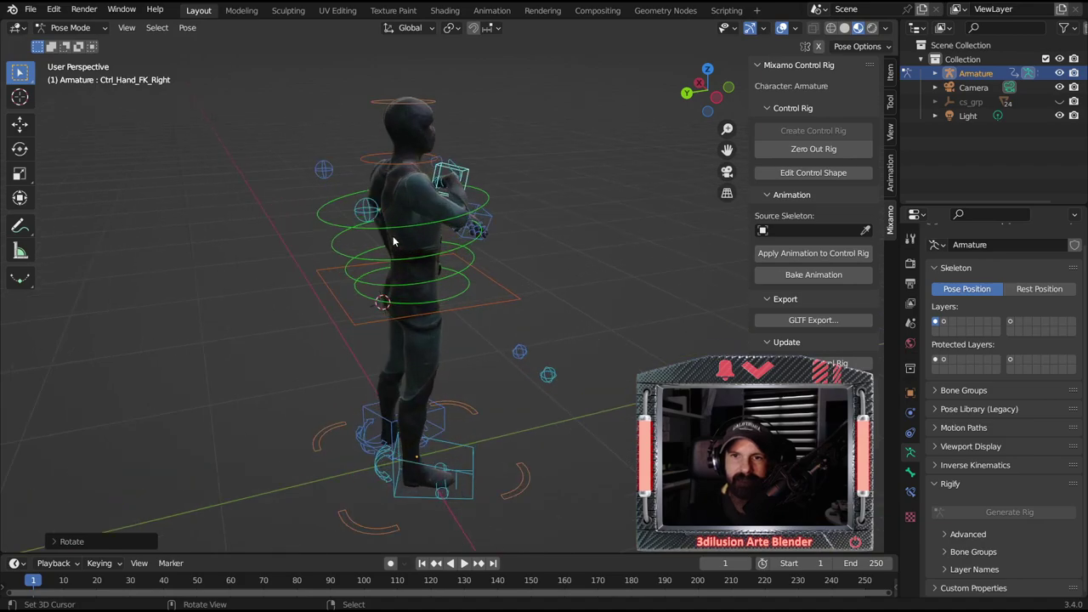
scroll(393, 242, up, 2)
scroll(463, 231, up, 2)
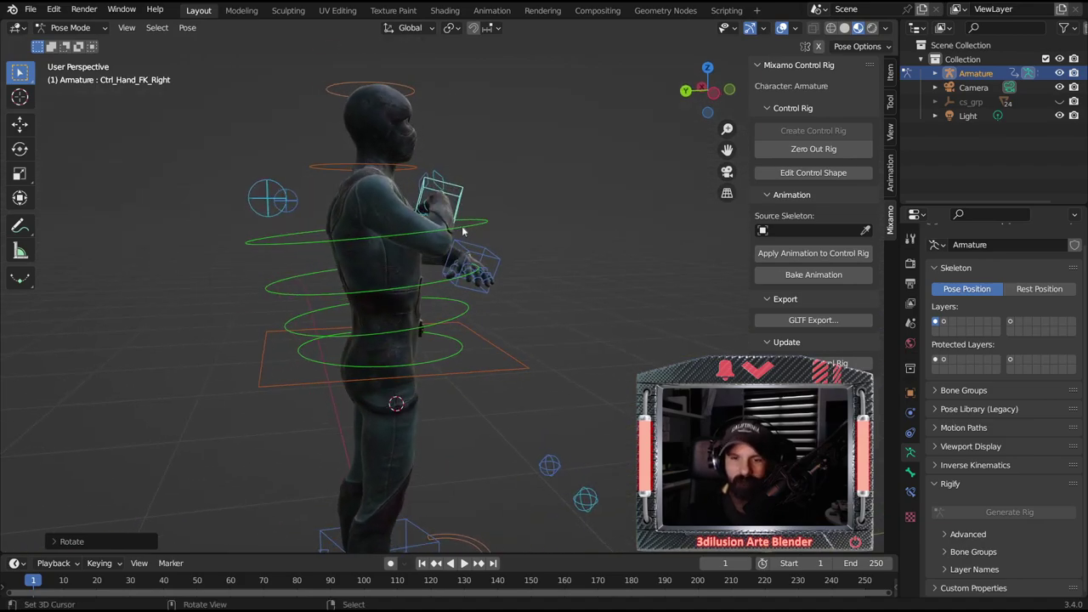
key(g)
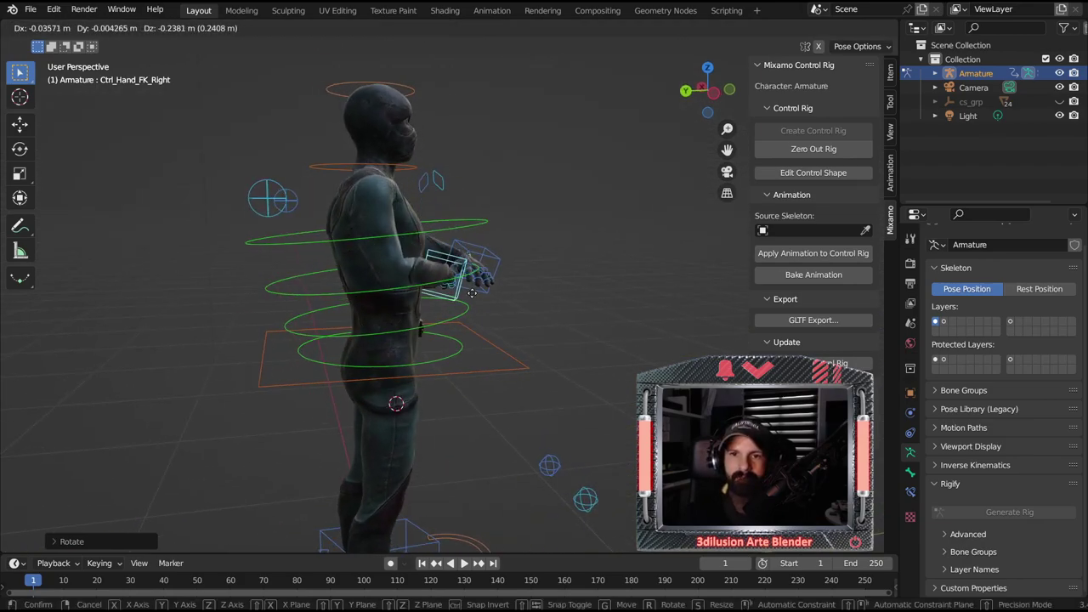
click(505, 318)
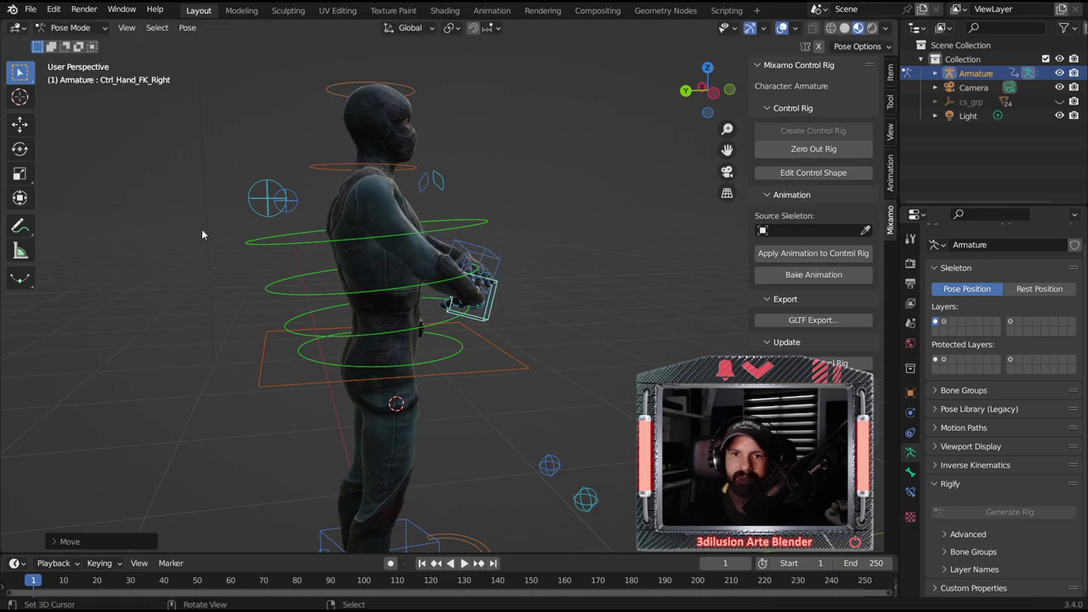
scroll(255, 259, down, 1)
- Move the right elbow pole control to a new position
mouse_move(255, 264)
middle_down()
mouse_move(358, 357)
mouse_move(454, 388)
mouse_move(330, 342)
middle_up()
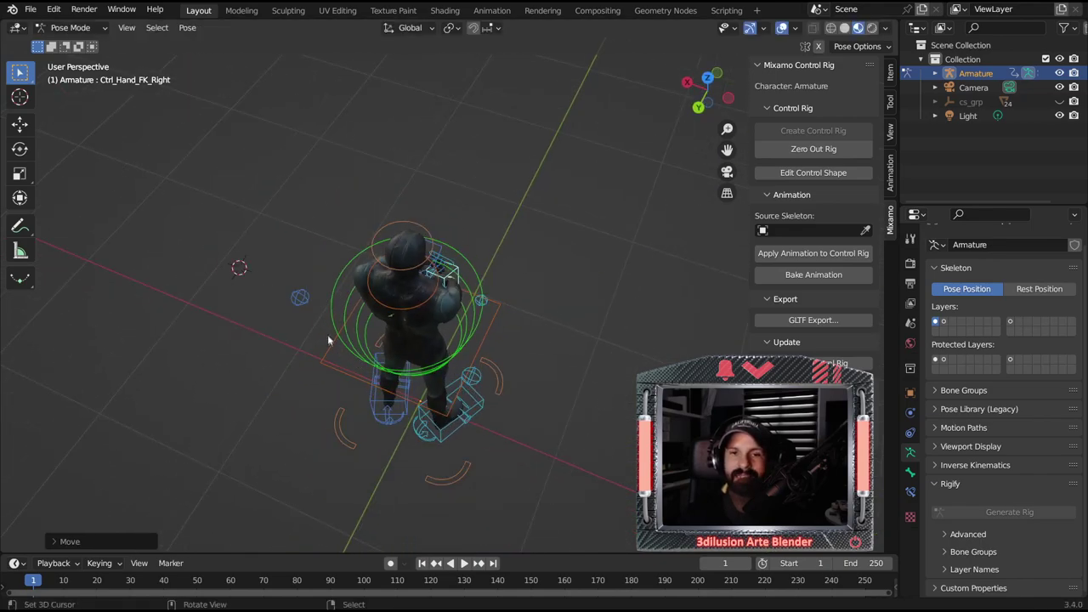
click(303, 307)
click(470, 377)
mouse_move(471, 378)
middle_down()
mouse_move(534, 336)
mouse_move(529, 351)
mouse_move(451, 368)
middle_up()
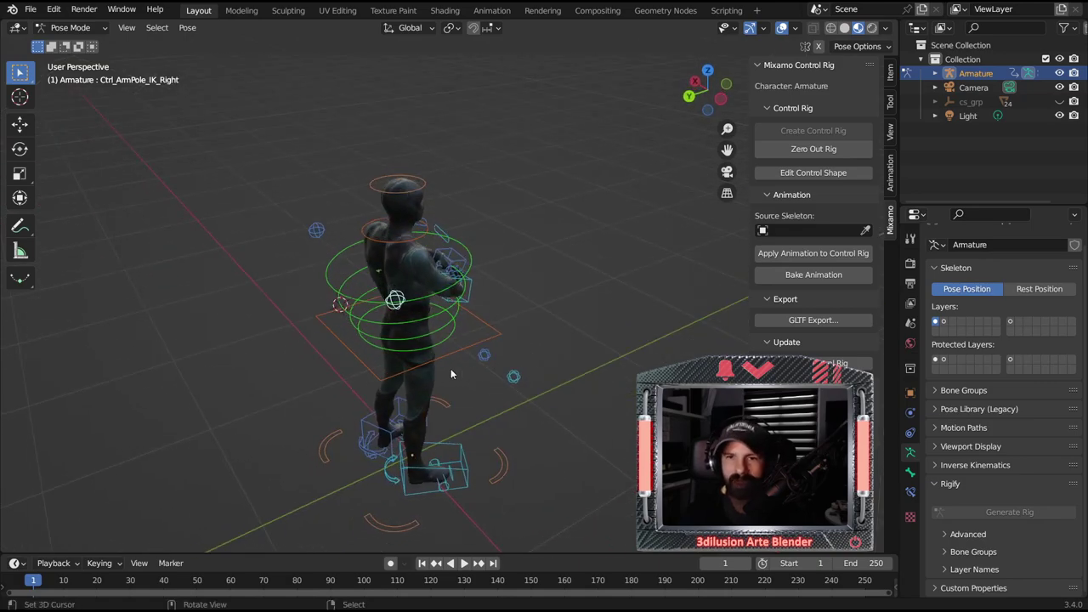
key(g)
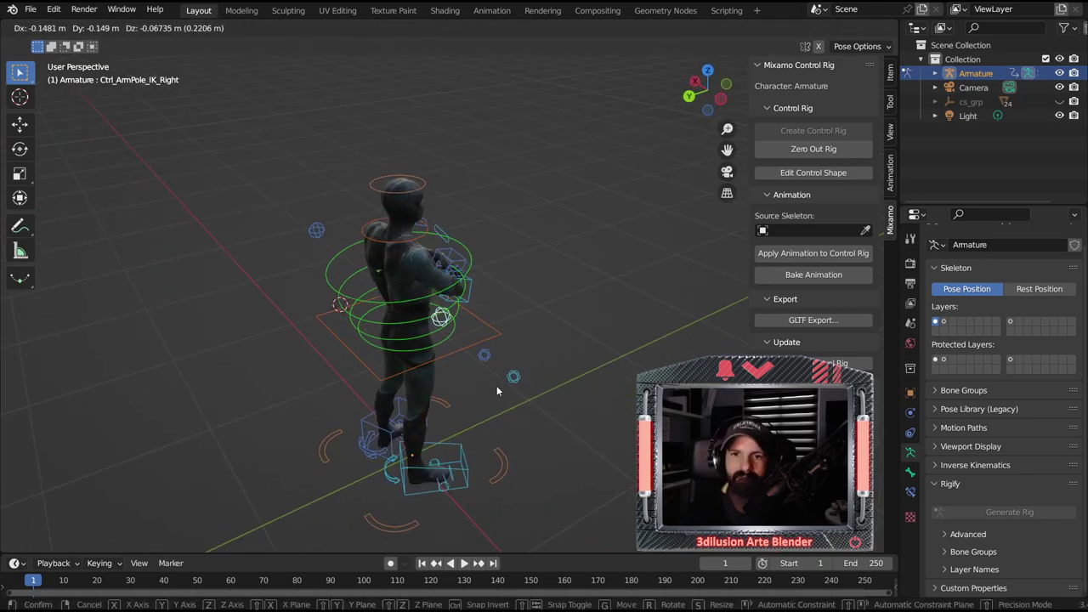
click(497, 385)
- Orbit to check the pose, selecting the left knee pole, shoulder and elbow pole controls
middle_drag(524, 333, 403, 353)
mouse_move(538, 253)
middle_down()
mouse_move(376, 293)
mouse_move(533, 298)
middle_up()
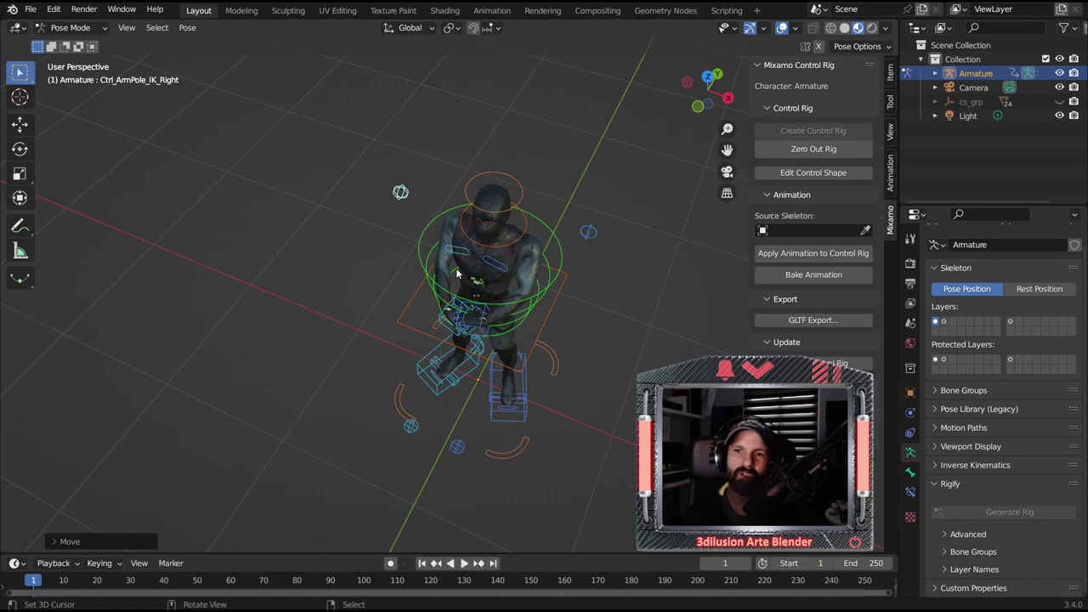
middle_drag(515, 348, 487, 470)
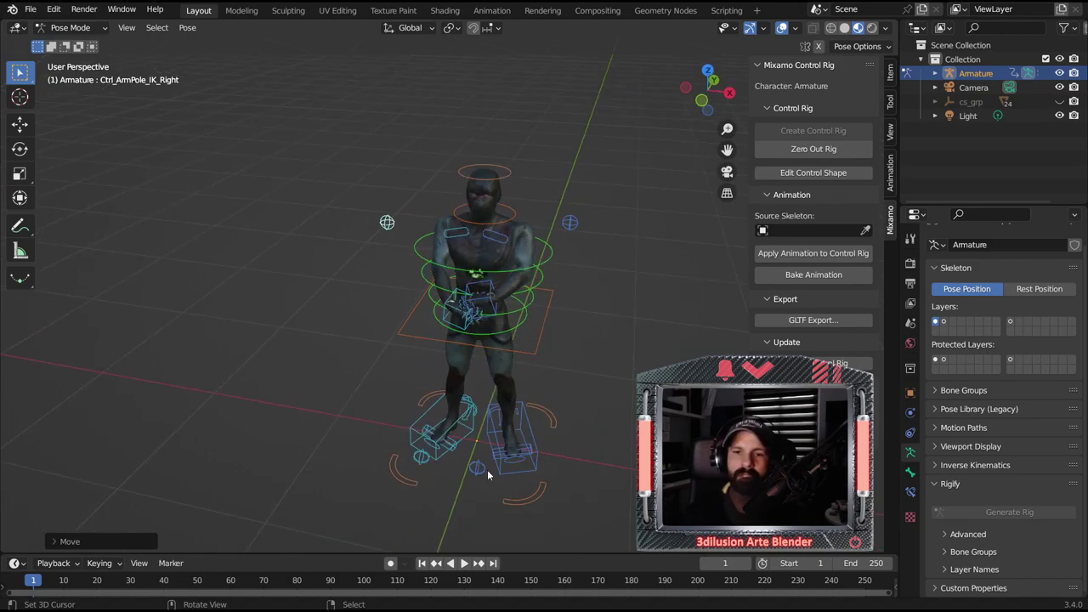
click(487, 470)
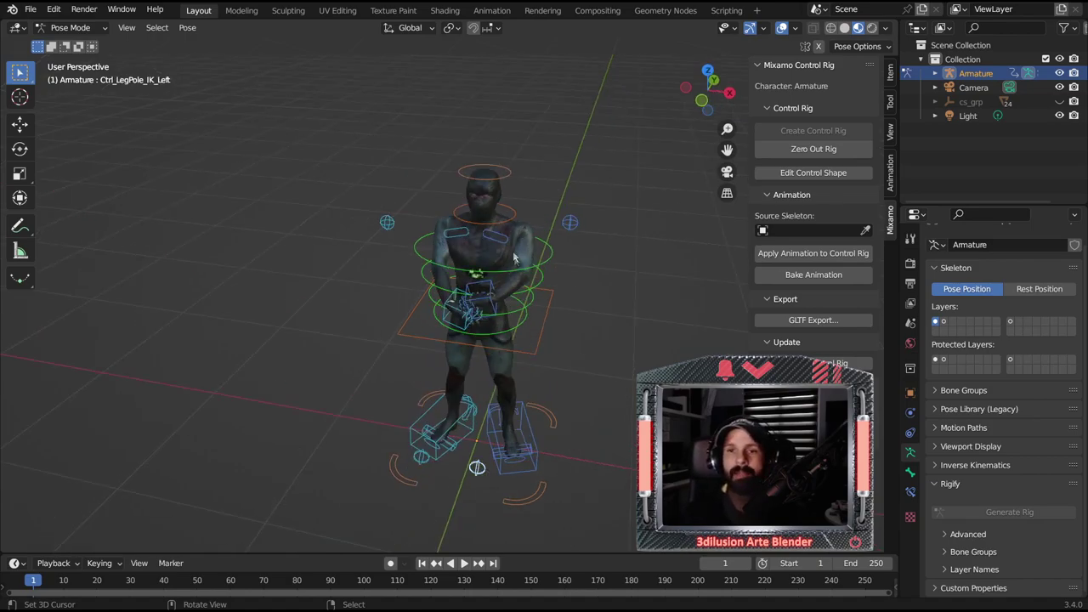
click(507, 242)
click(488, 466)
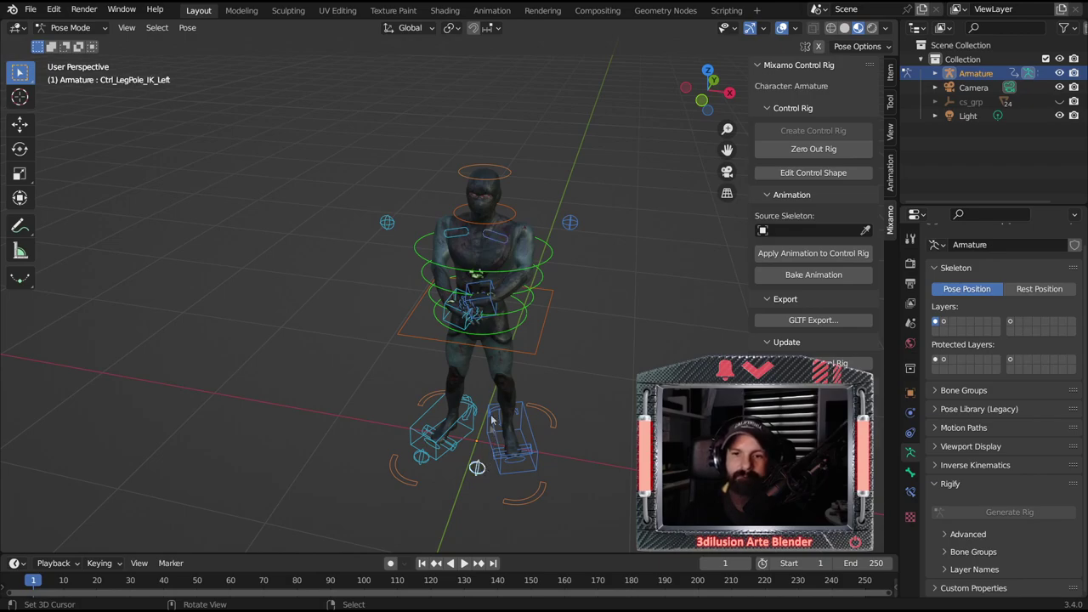
click(570, 222)
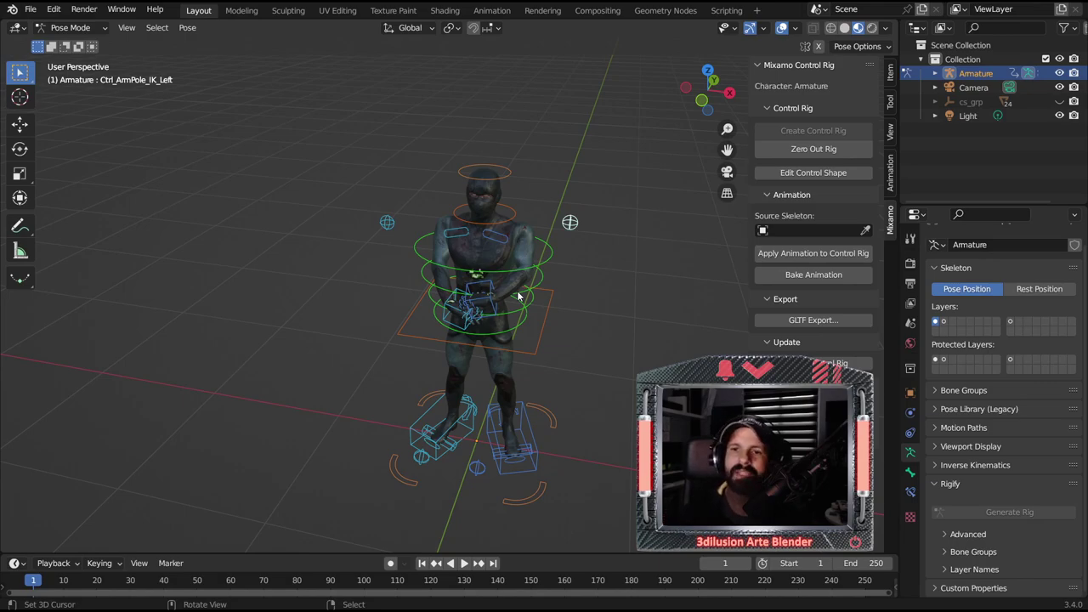
- Rotate the left hand and left forearm FK controls to turn the arm inward
scroll(518, 296, up, 3)
click(516, 299)
click(520, 306)
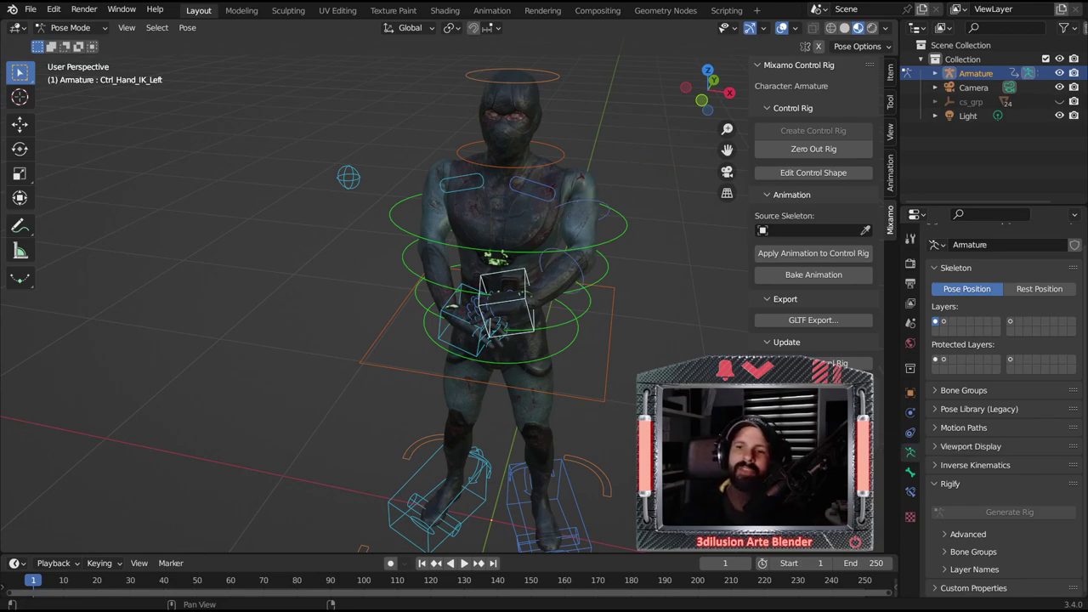
click(506, 306)
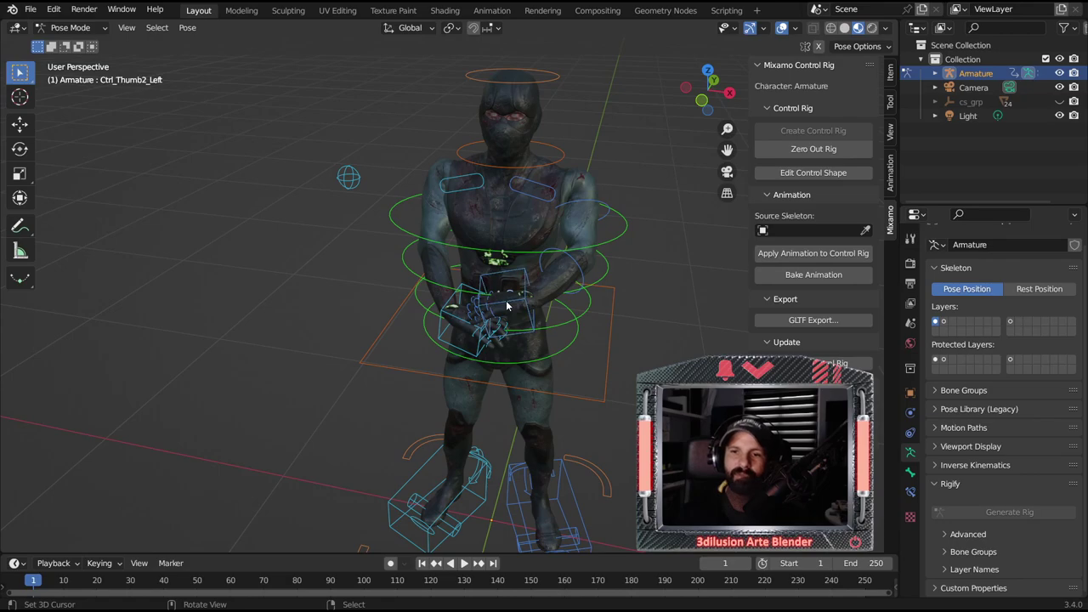
click(513, 306)
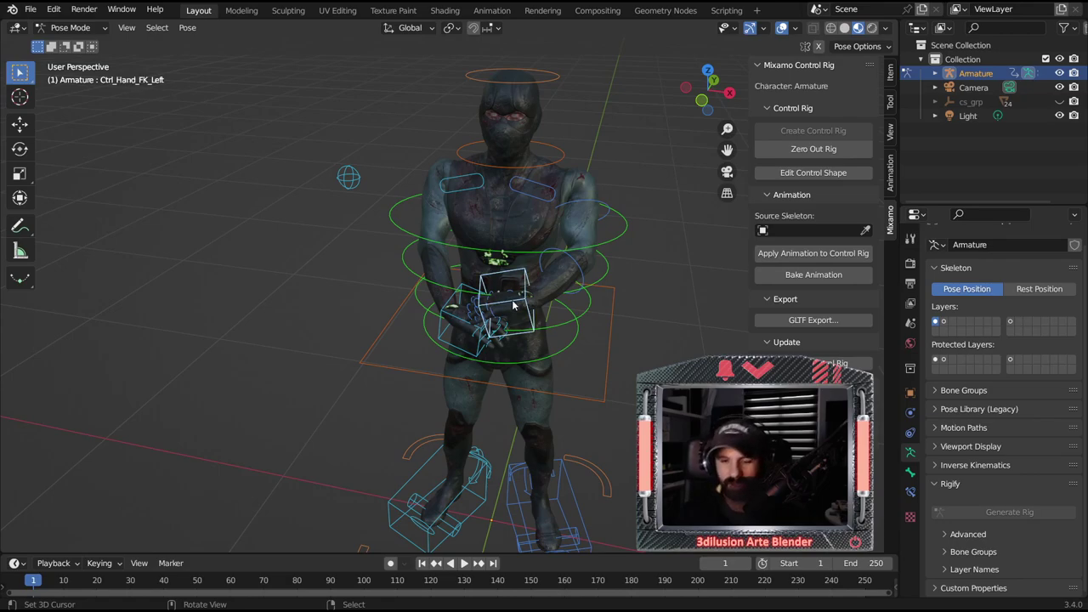
key(r)
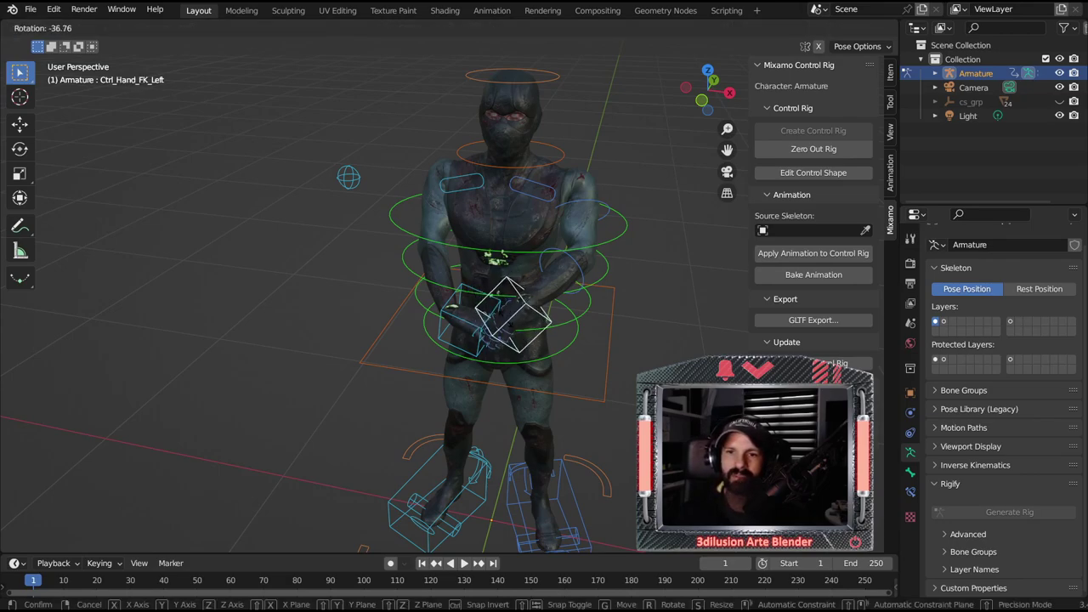
click(573, 281)
click(578, 276)
key(r)
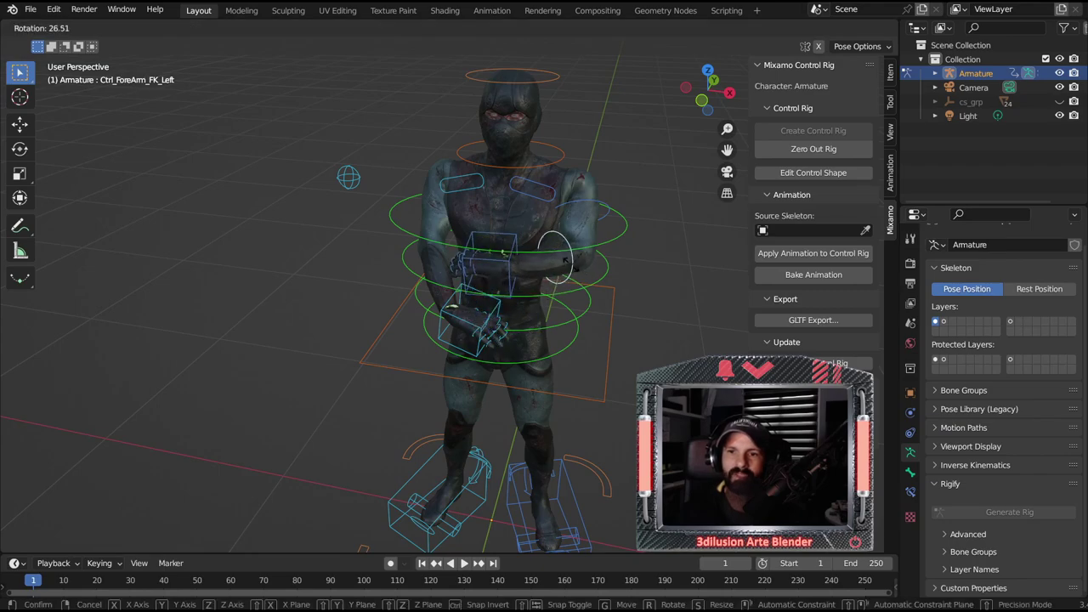
click(596, 234)
- Reposition and rotate the left upper arm FK control to bend the arm toward the hips
click(604, 207)
key(g)
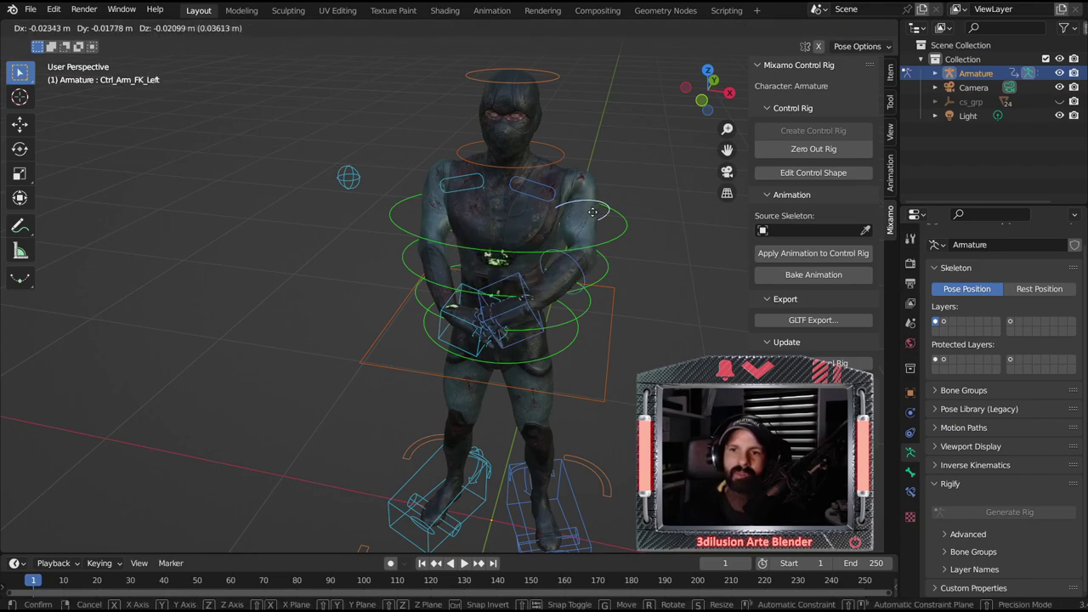
key(Escape)
key(g)
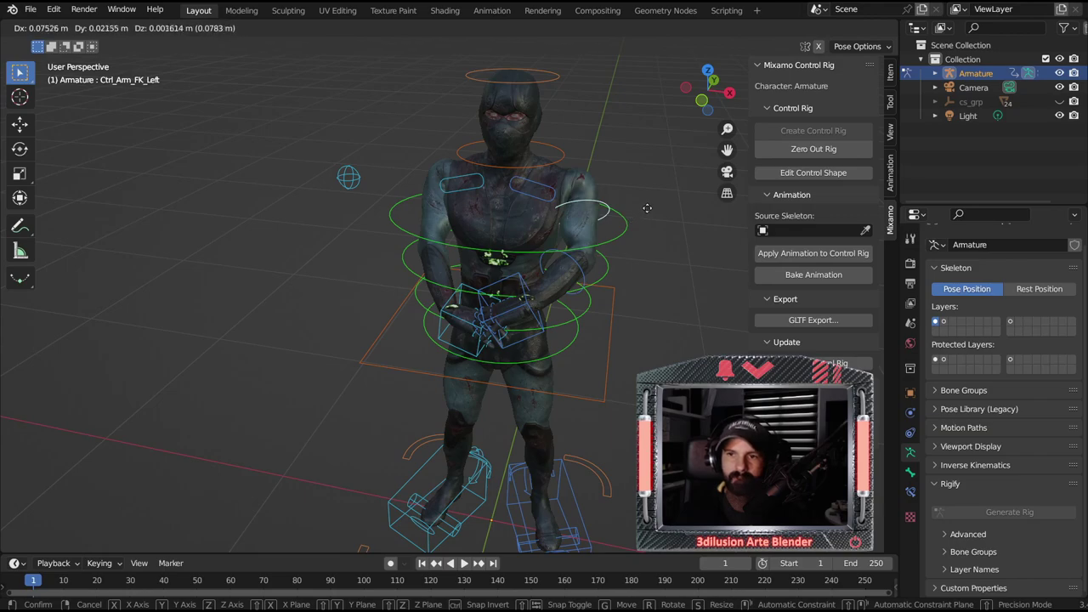
click(647, 208)
key(r)
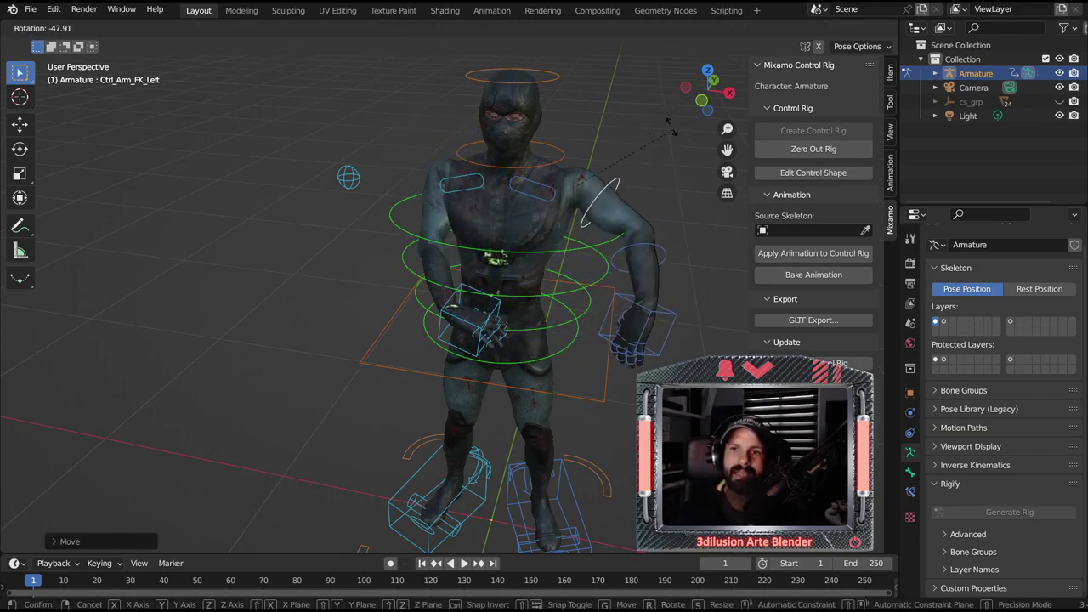
click(633, 212)
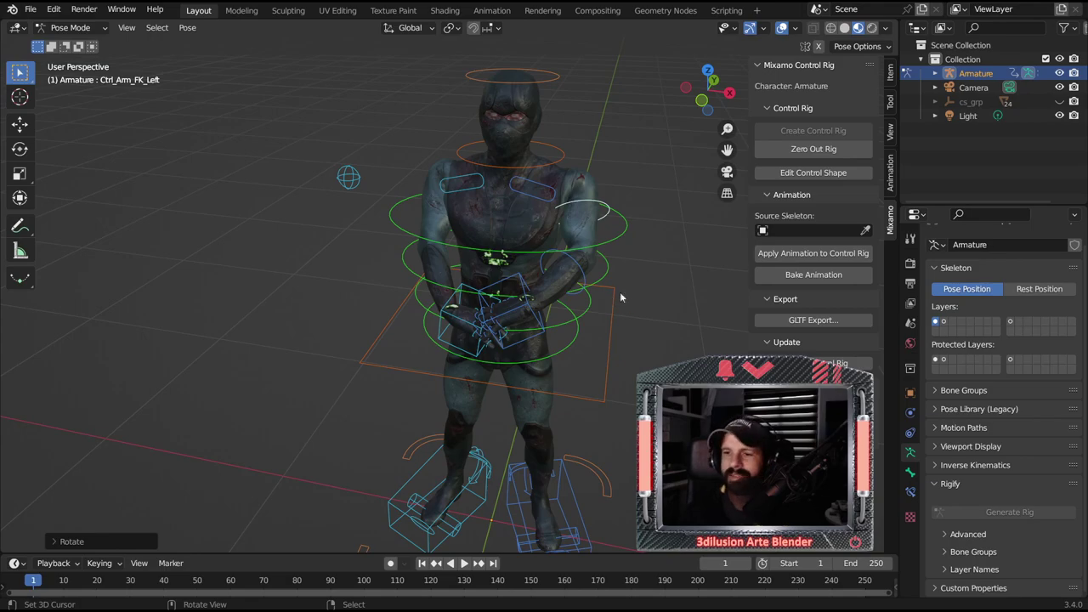
- Move the left hand IK control up to chest height and against the chest, then orbit to check
click(523, 302)
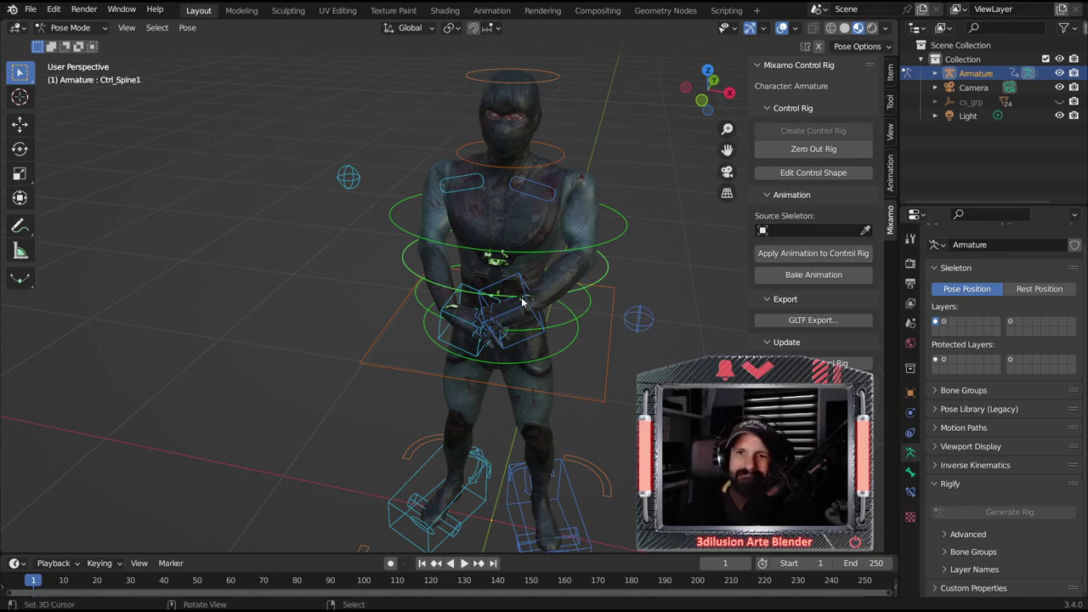
click(523, 310)
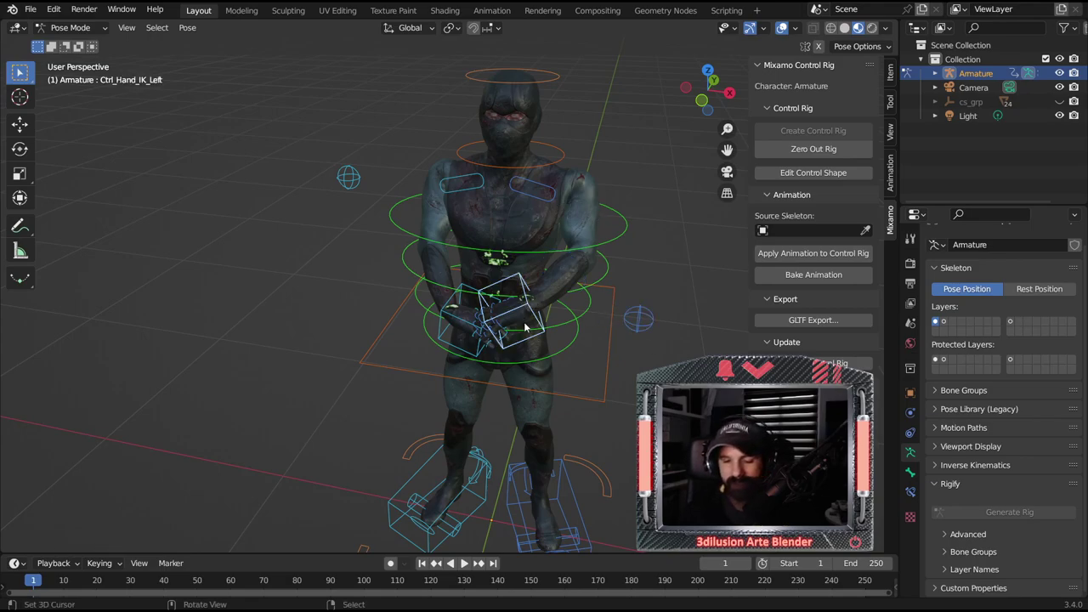
key(g)
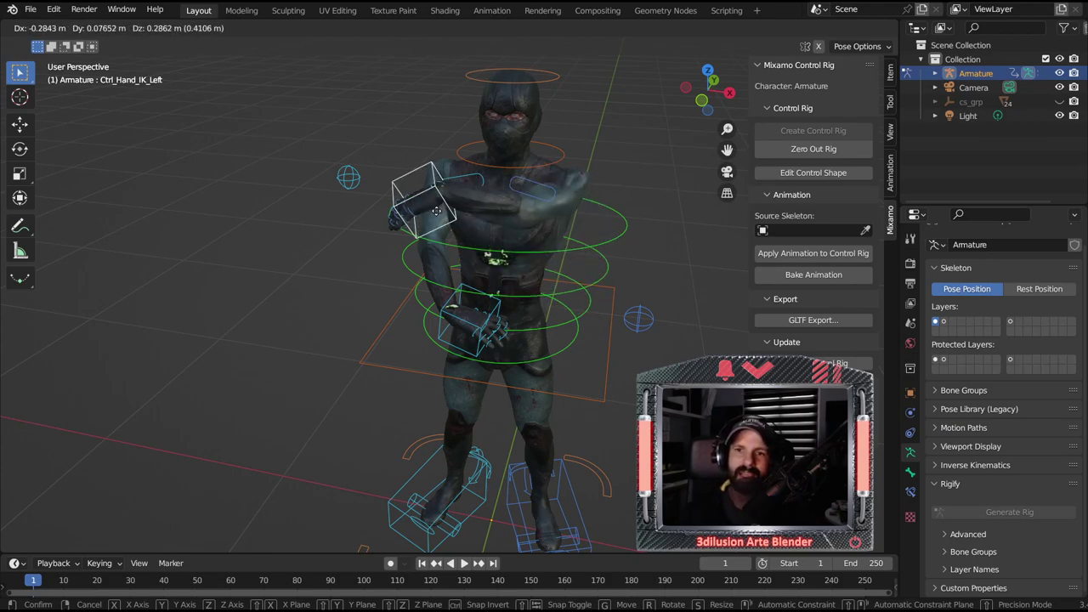
click(437, 211)
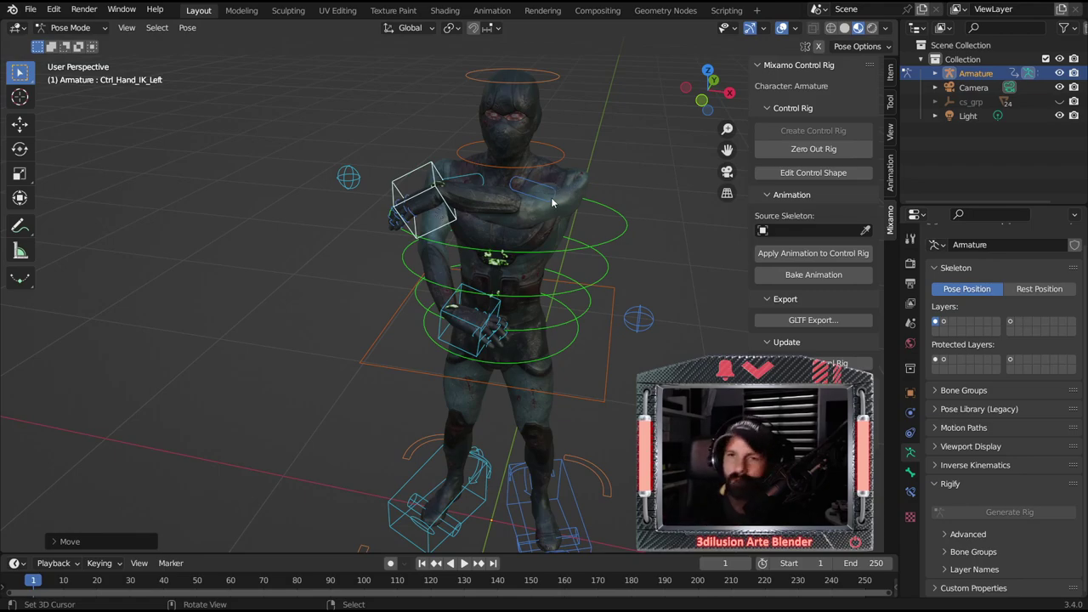
key(g)
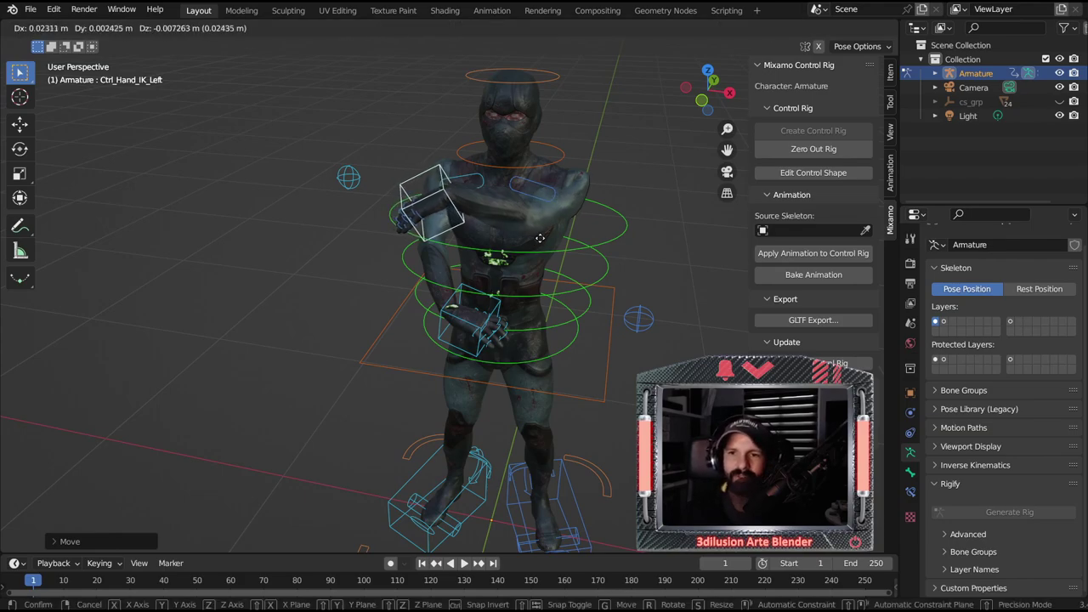
click(592, 252)
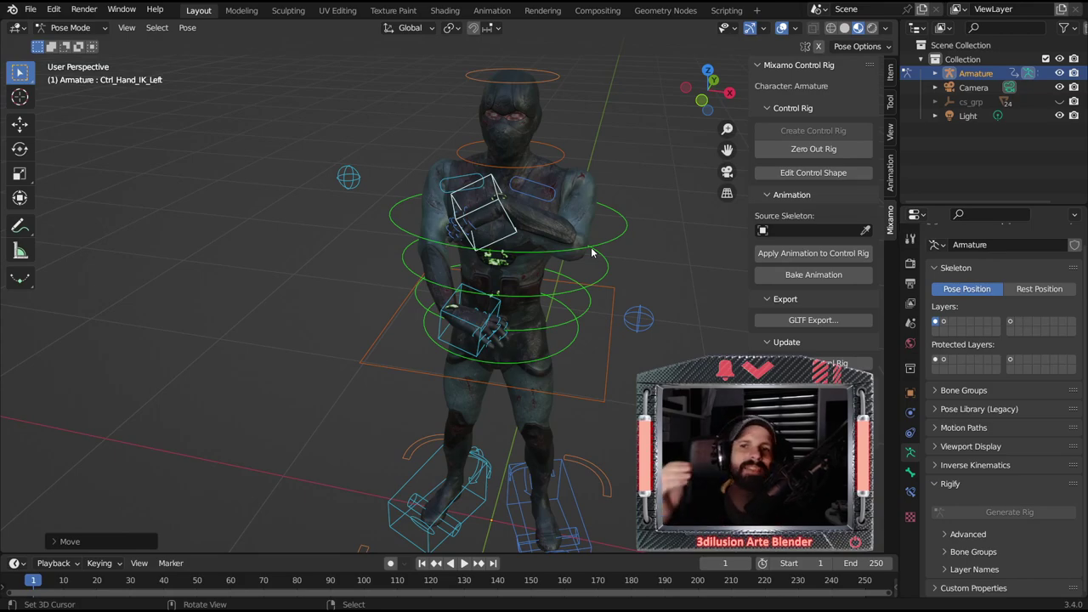
mouse_move(591, 247)
middle_down()
mouse_move(631, 360)
mouse_move(598, 334)
mouse_move(589, 340)
middle_up()
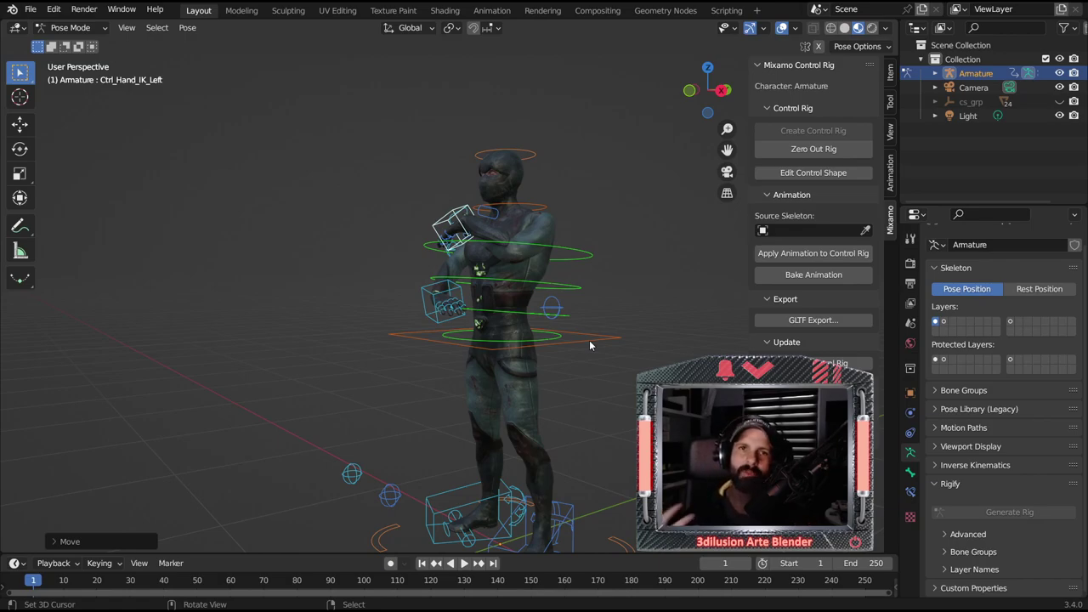
- Zoom out and use Zero Out Rig to return the character to its T-pose
scroll(589, 340, down, 3)
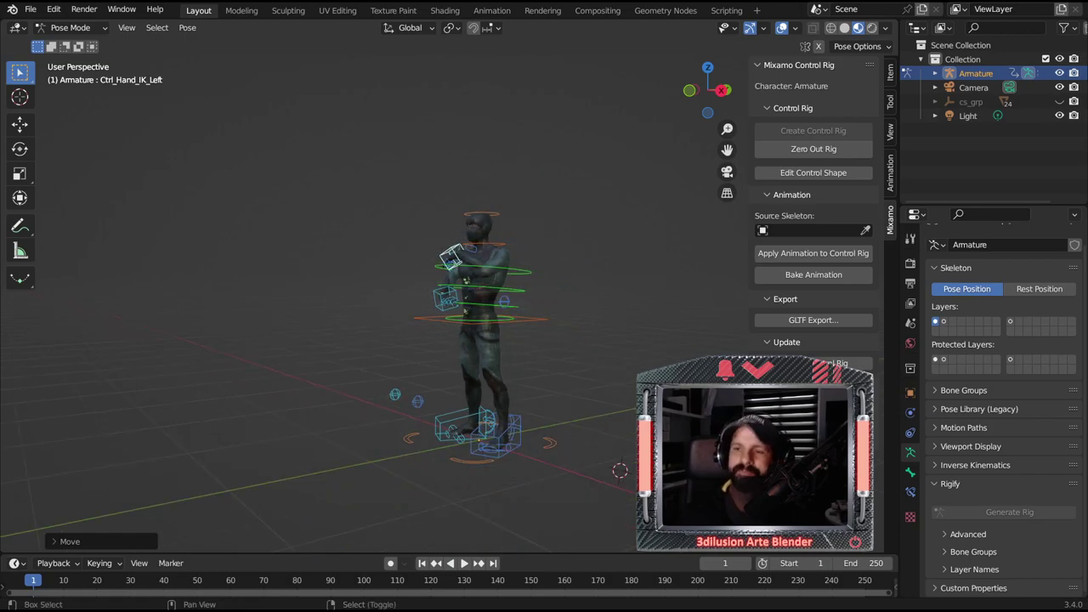
middle_drag(588, 342, 634, 425)
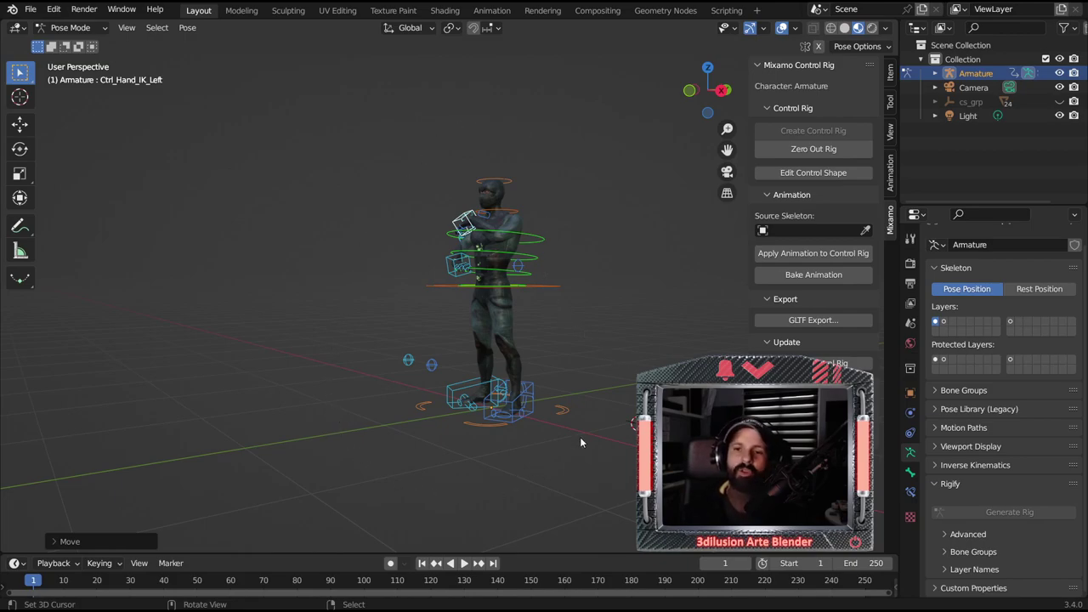
middle_drag(581, 438, 544, 400)
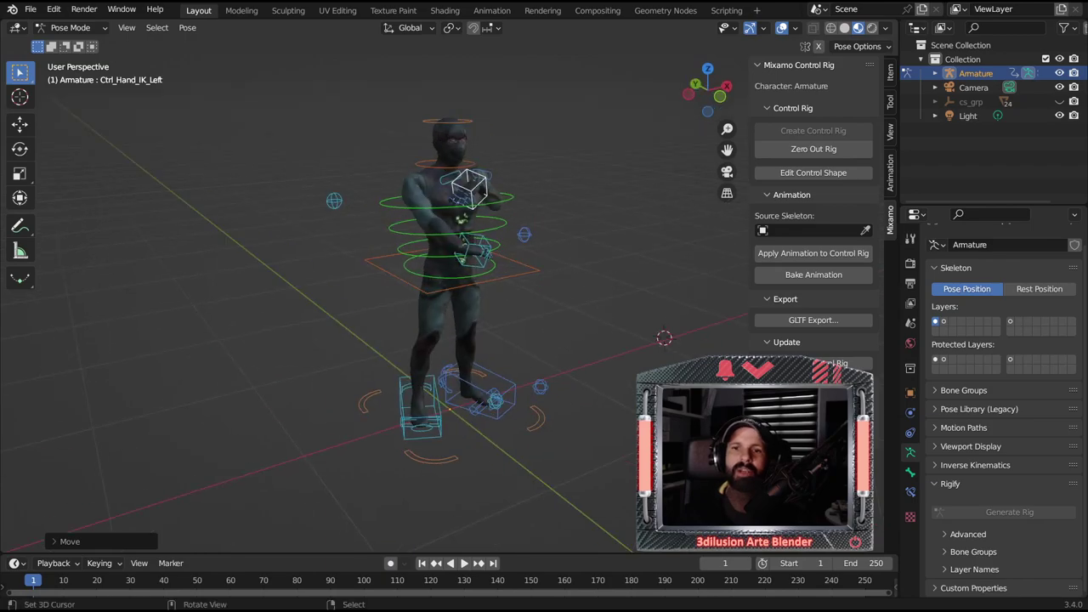
click(838, 150)
middle_drag(619, 348, 544, 346)
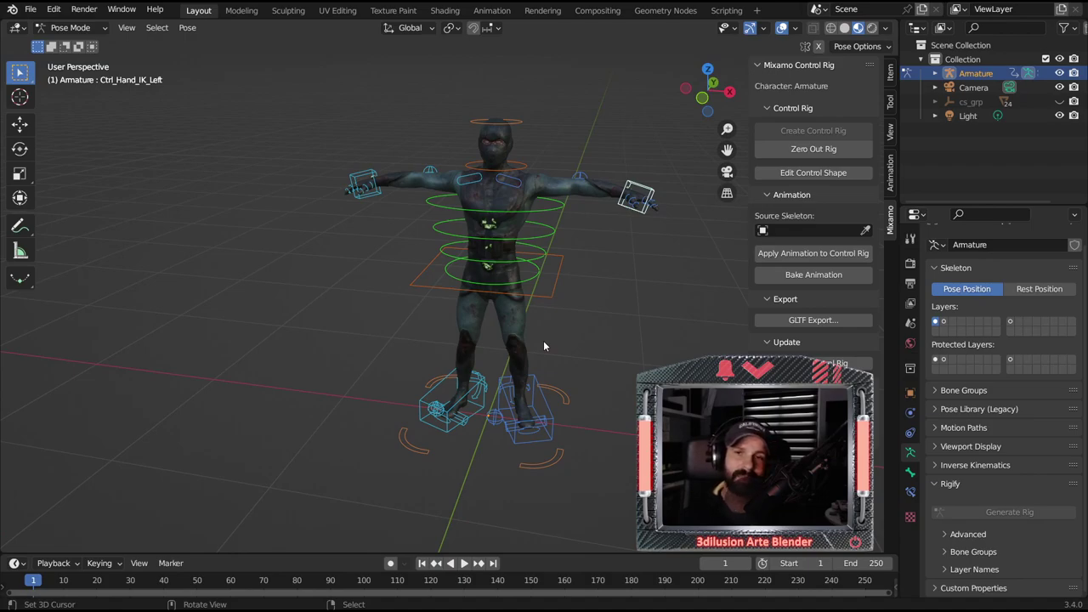
- Select all controls and turn the lower part of the split viewport into an Asset Browser
key(a)
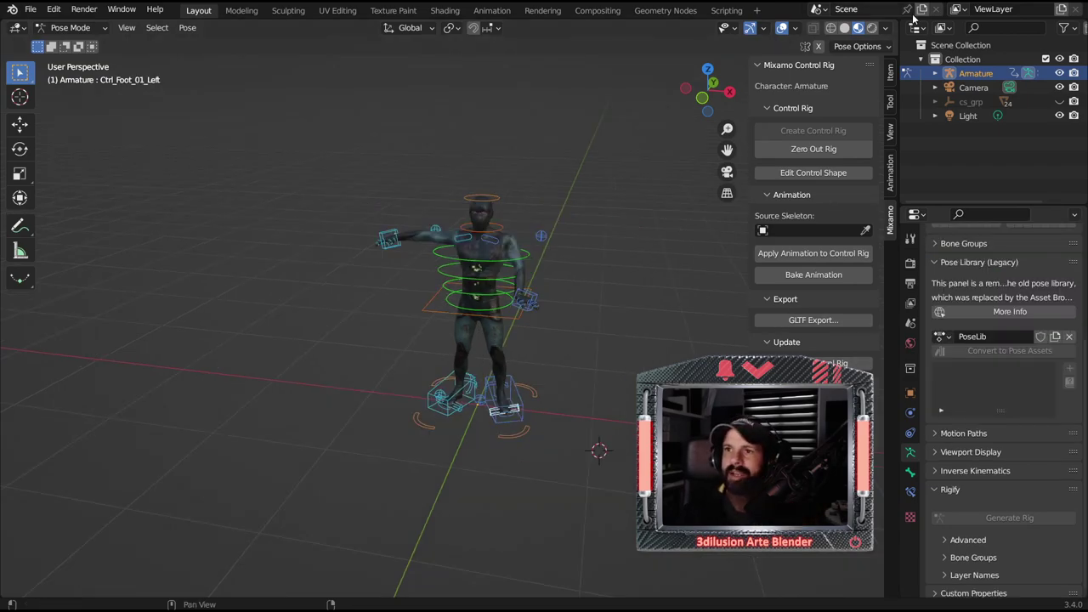
drag(604, 337, 605, 373)
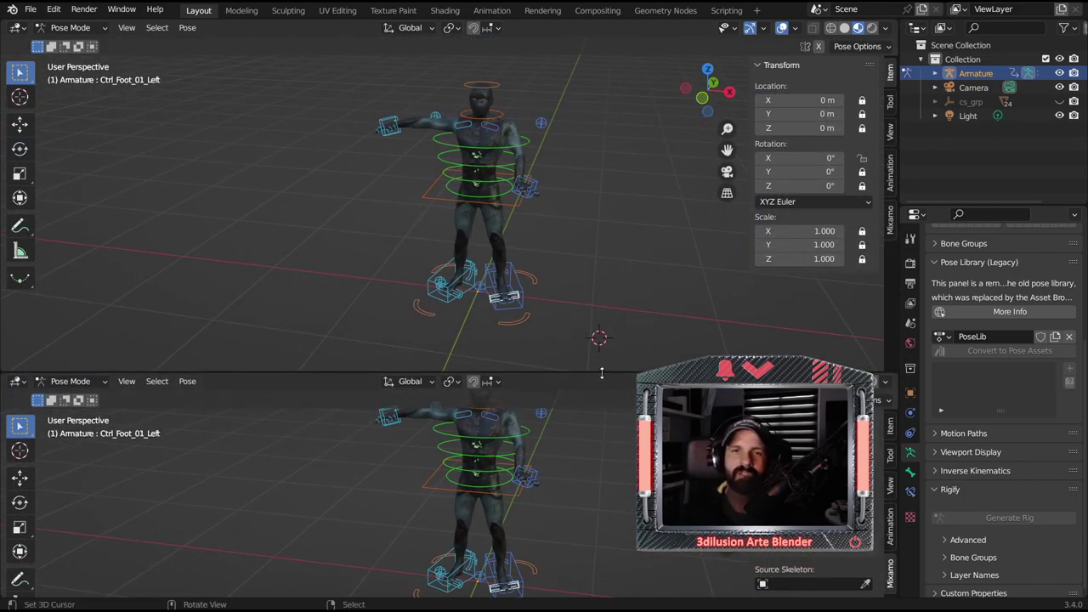
click(16, 381)
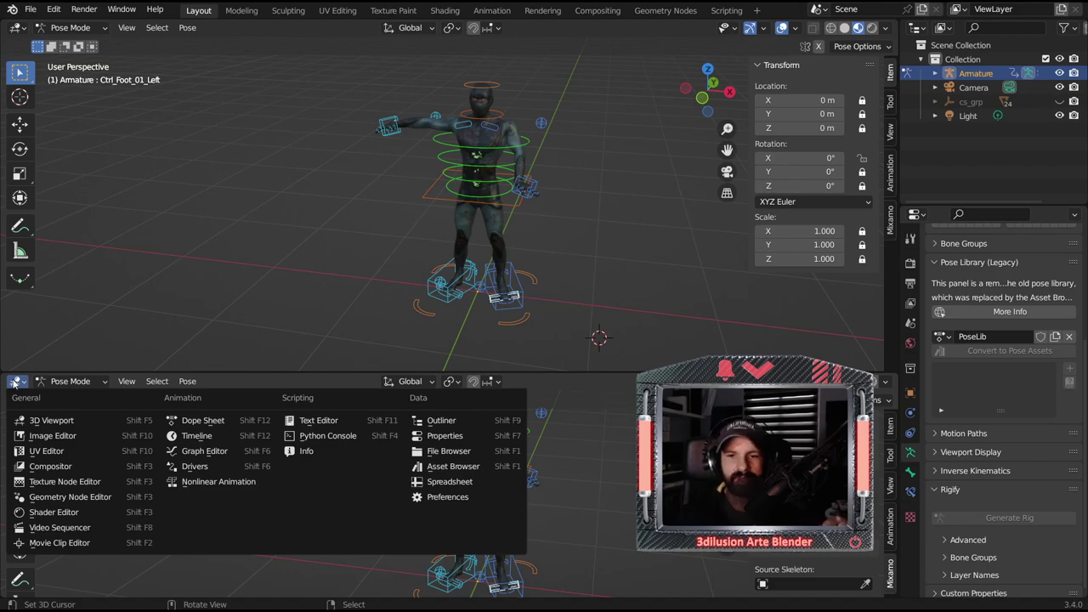
click(467, 465)
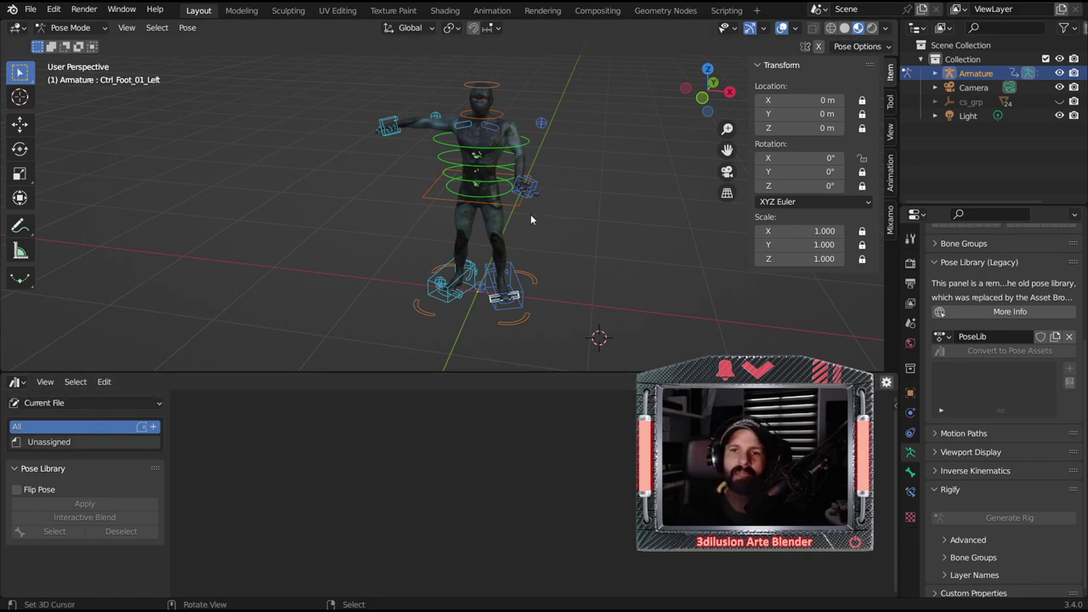
- Show the Mixamo control rig panel and zero out the rig to T-pose
click(890, 218)
click(813, 149)
click(580, 145)
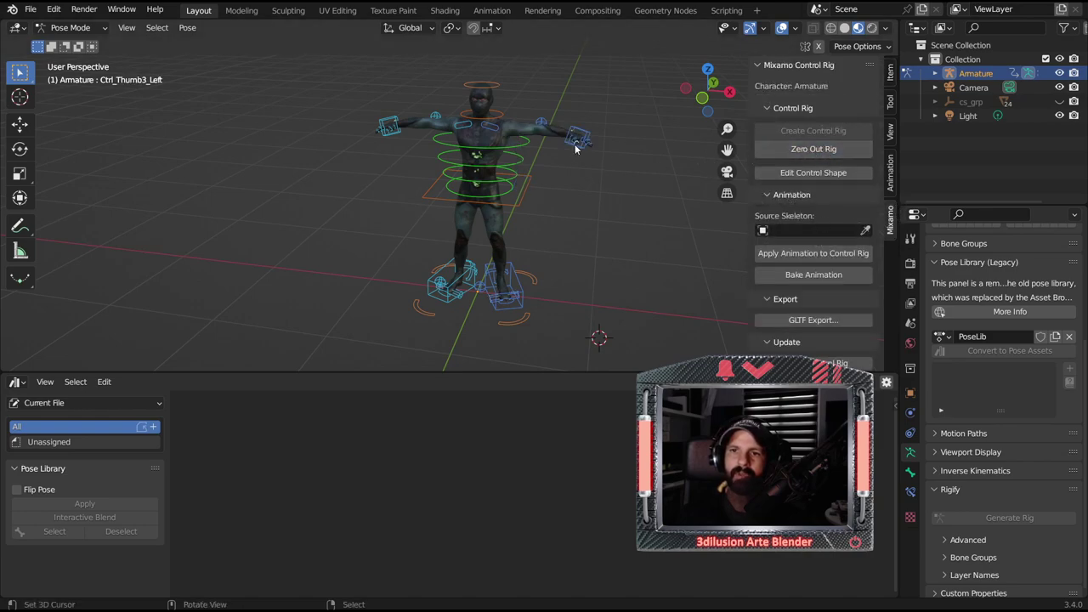
- Drop both hand IK controls beside the hips and raise the left foot IK control
click(579, 140)
key(g)
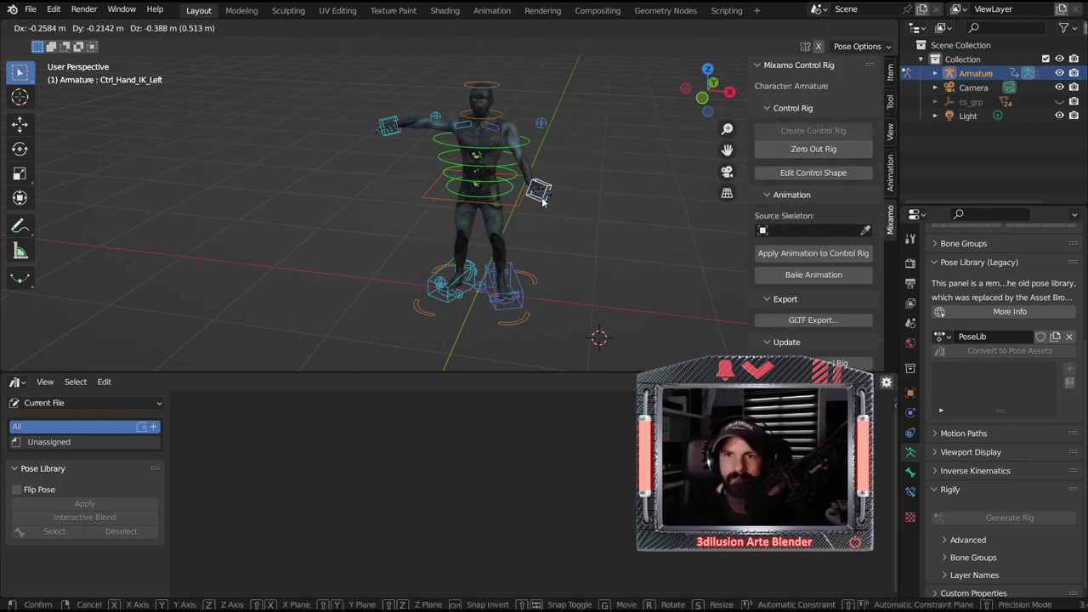
click(429, 150)
key(g)
click(460, 190)
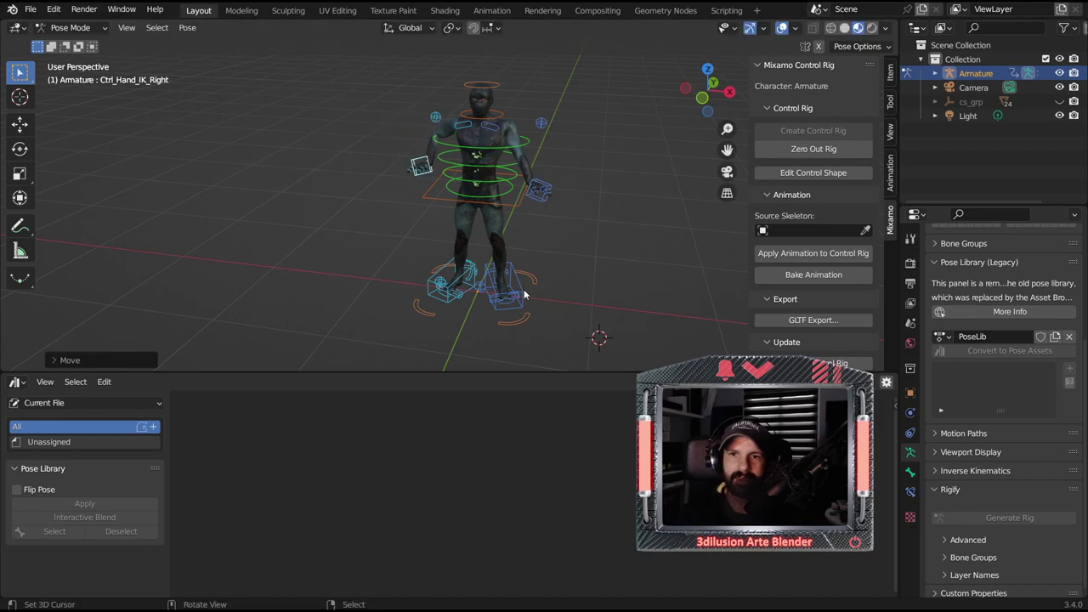
click(522, 297)
key(g)
click(523, 255)
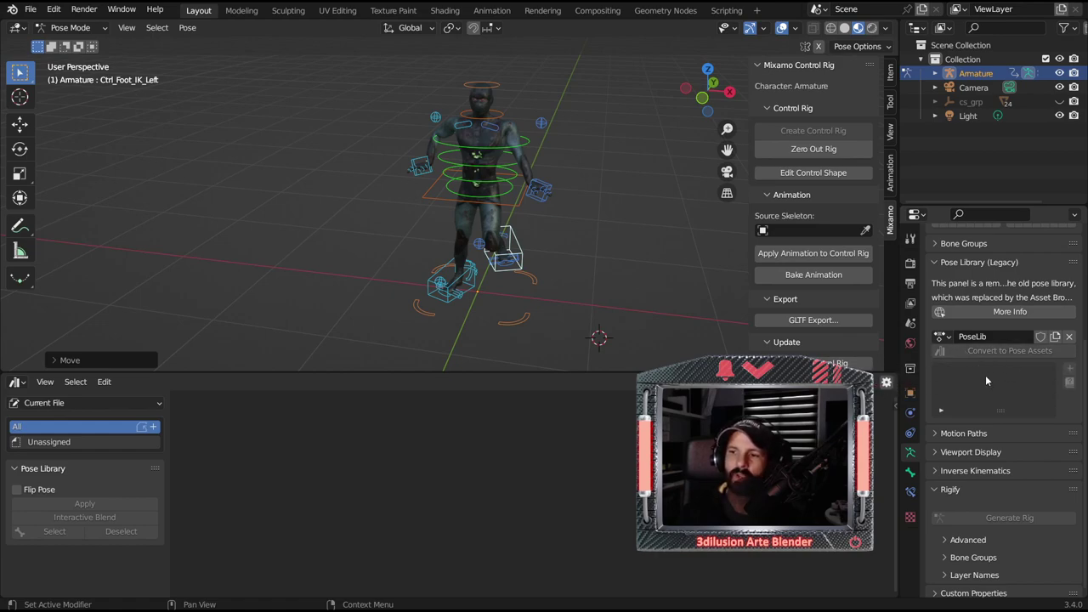
- Store the raised-foot pose as Pose and the zeroed T-pose as Pose.001 in the PoseLib
click(1072, 371)
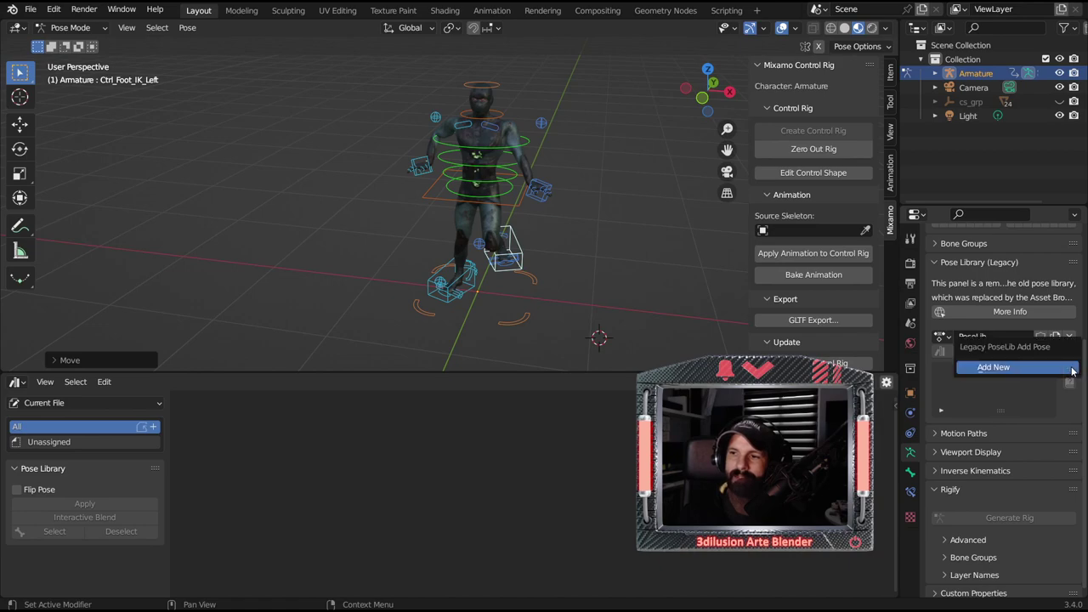
click(1011, 369)
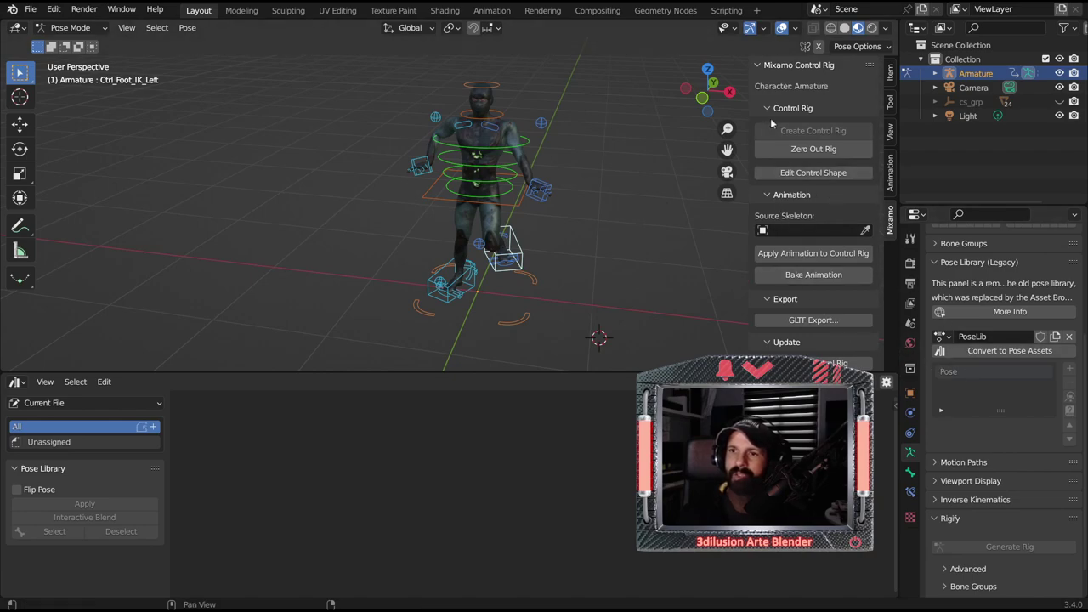
click(804, 150)
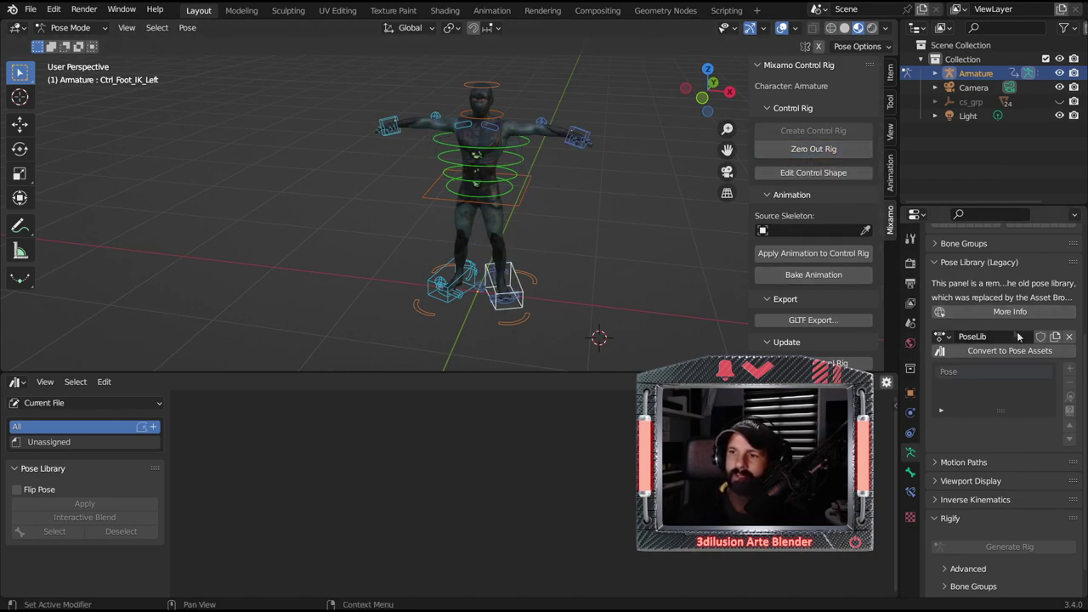
click(1070, 369)
click(1037, 367)
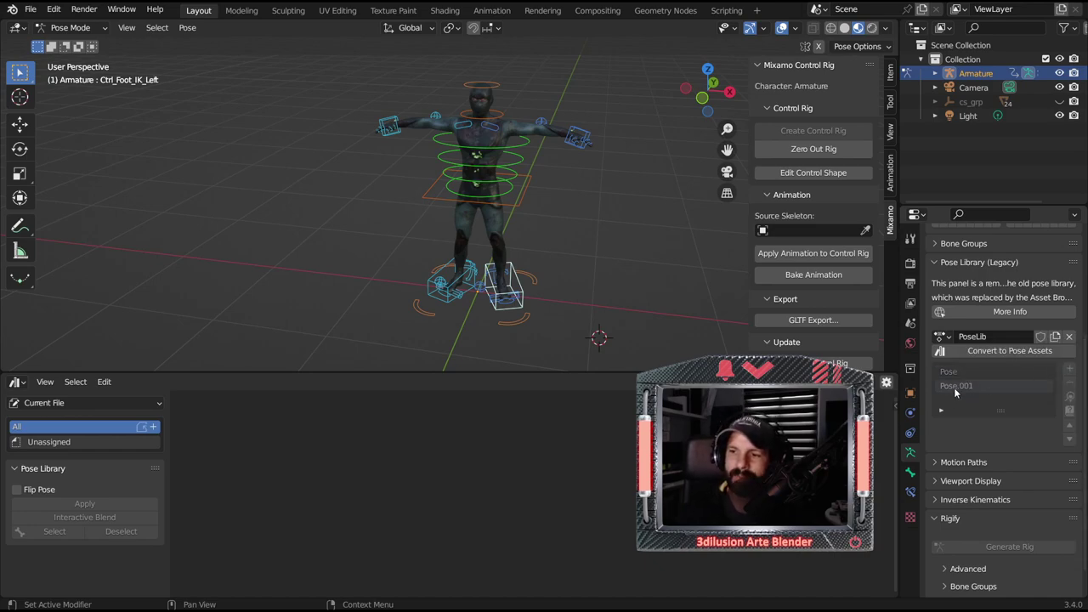
double_click(951, 372)
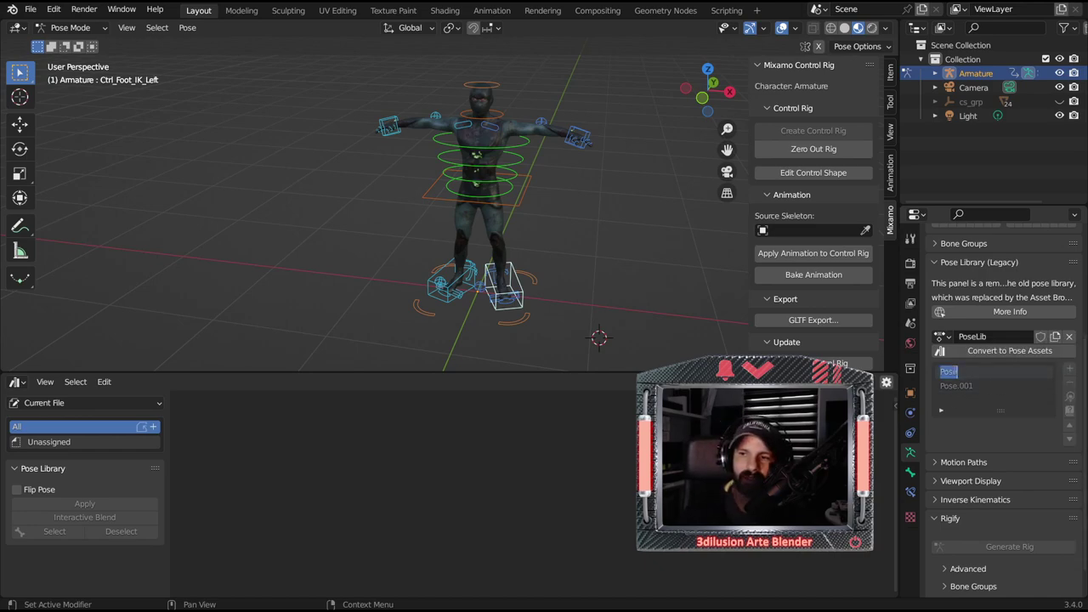
click(964, 391)
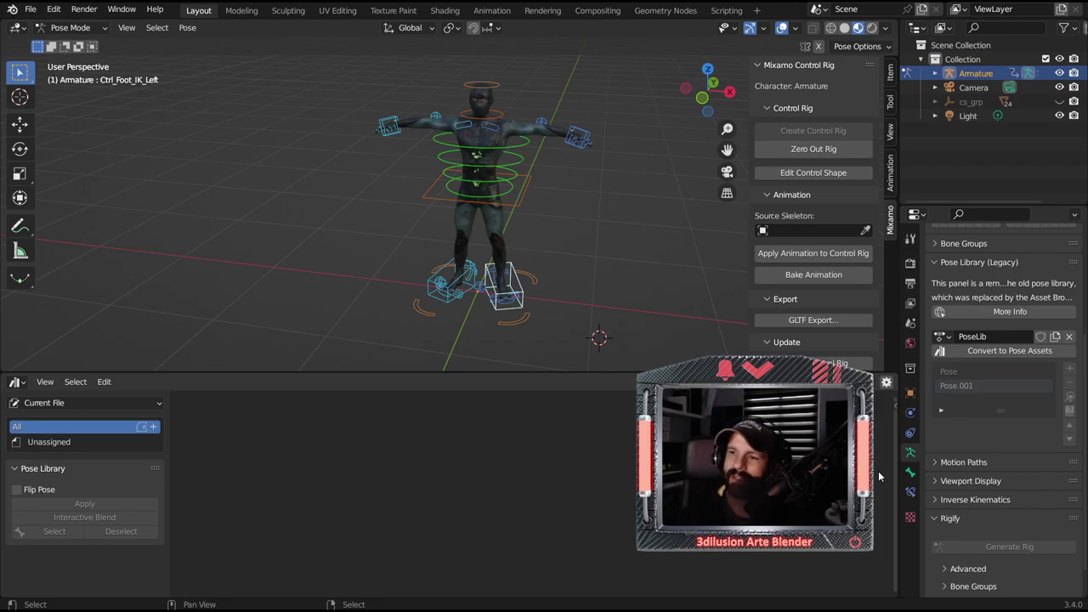
- Convert the stored poses to pose assets and apply Pose and Pose.001 from the Asset Browser
click(1010, 350)
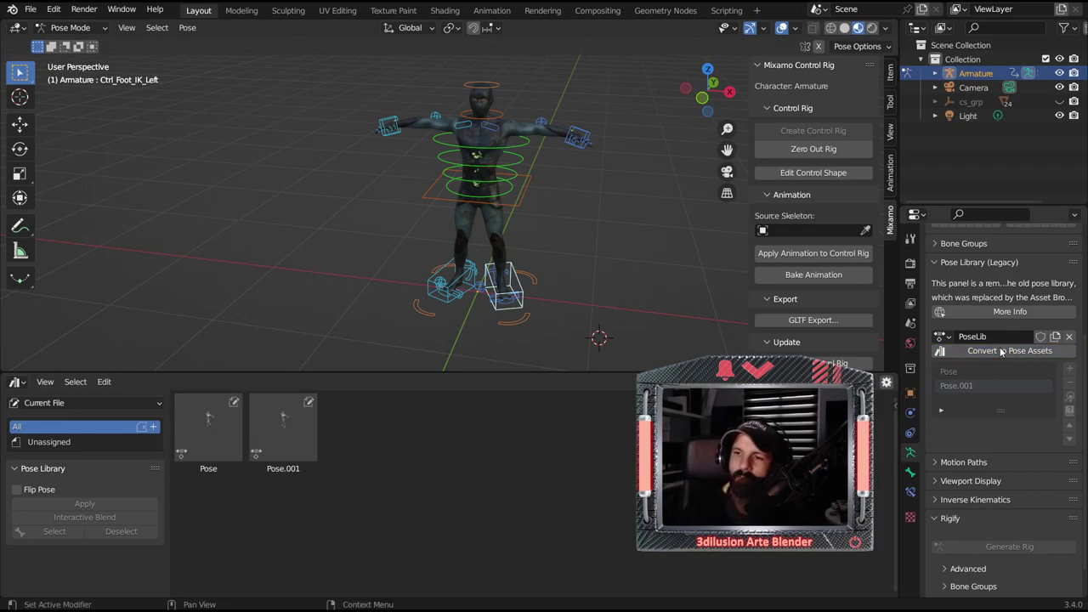
click(175, 438)
click(258, 434)
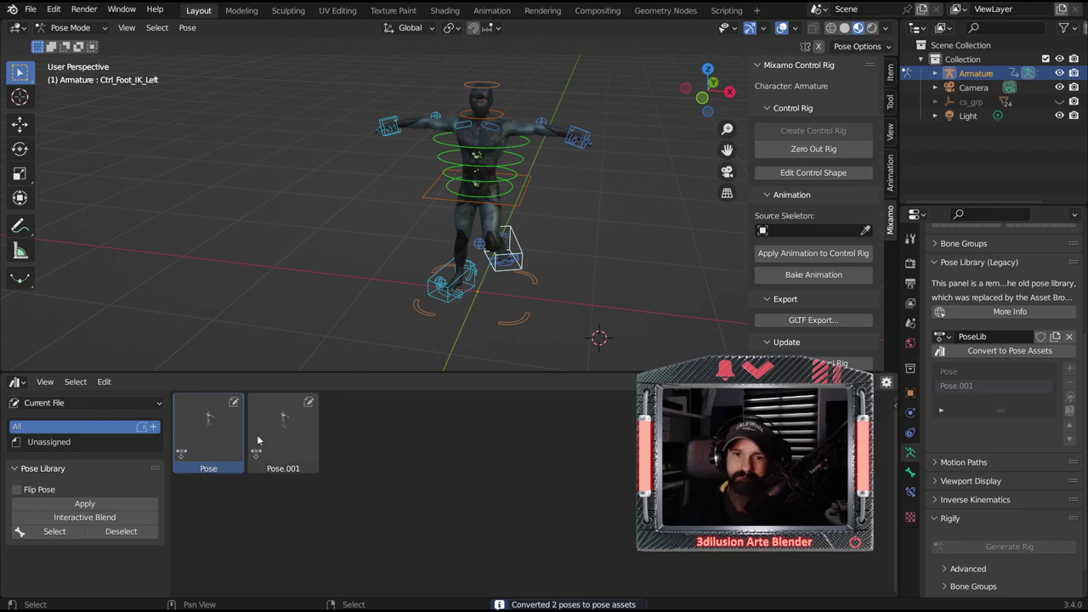
double_click(219, 433)
double_click(277, 436)
click(227, 428)
double_click(268, 428)
double_click(216, 427)
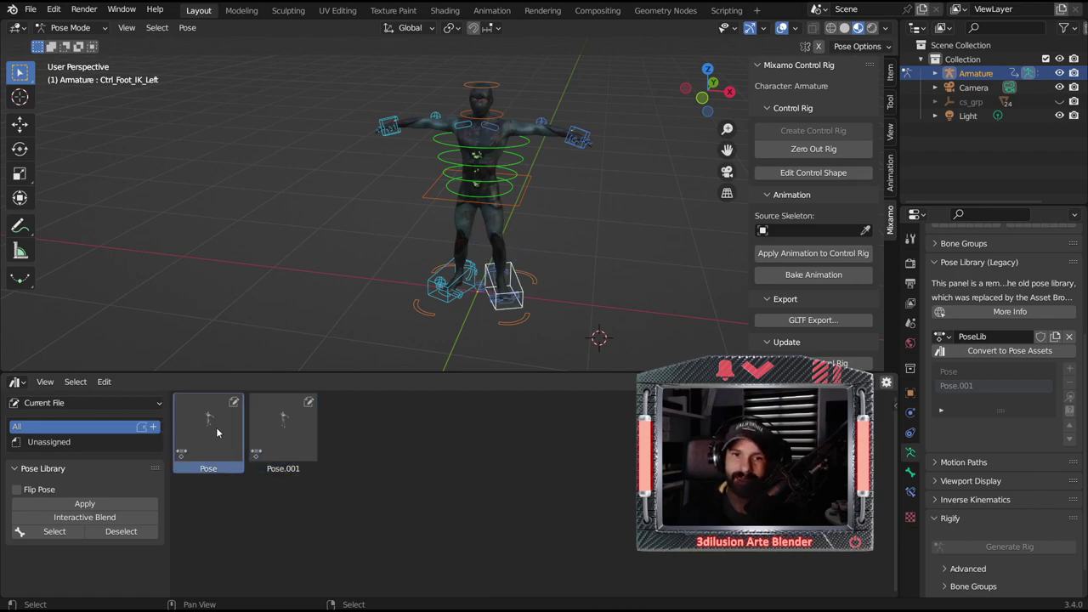
click(248, 428)
drag(255, 374, 255, 519)
middle_drag(255, 442, 2, 487)
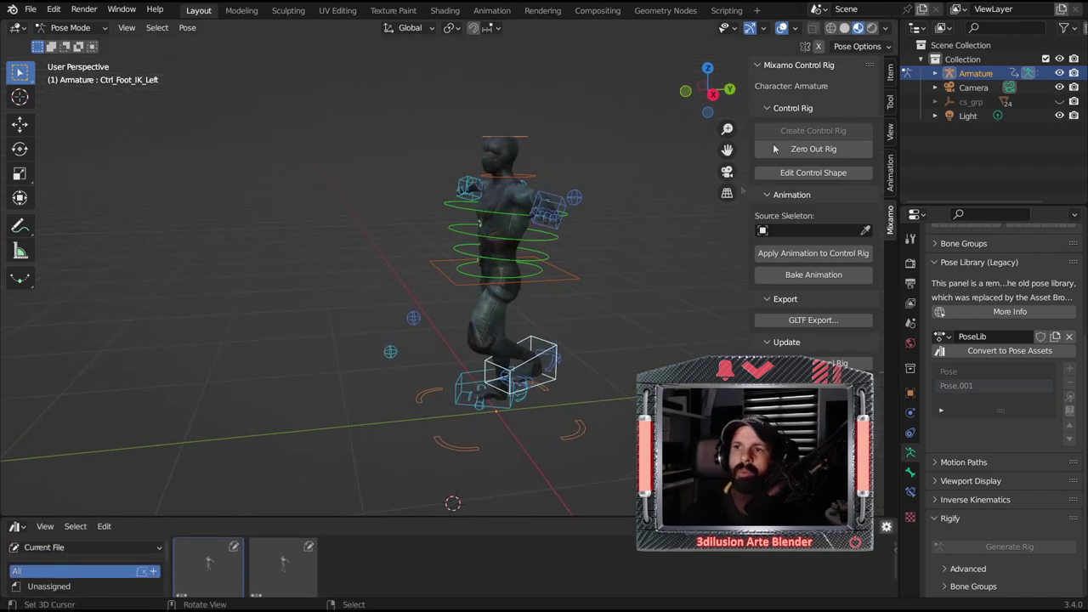
- Replace the lower Asset Browser with an enlarged Timeline, then zero out the rig
click(17, 528)
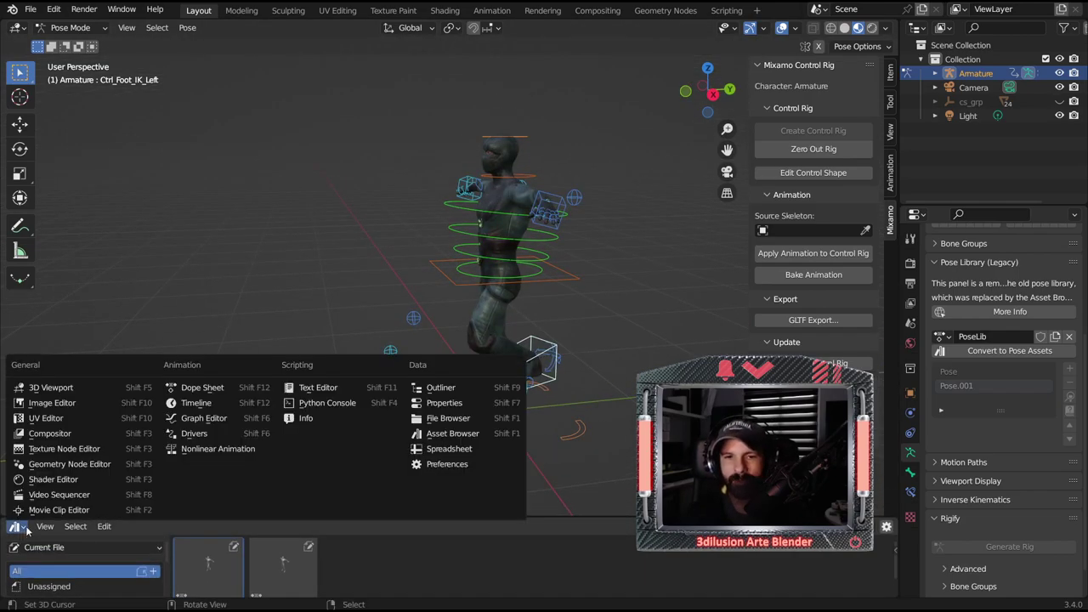
click(26, 528)
click(17, 527)
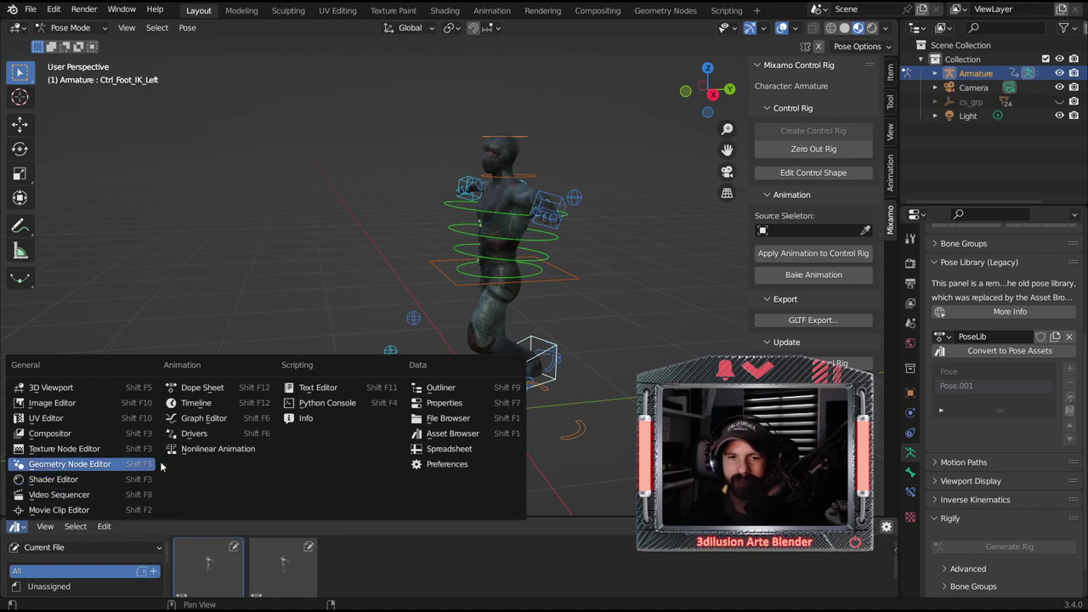
click(197, 403)
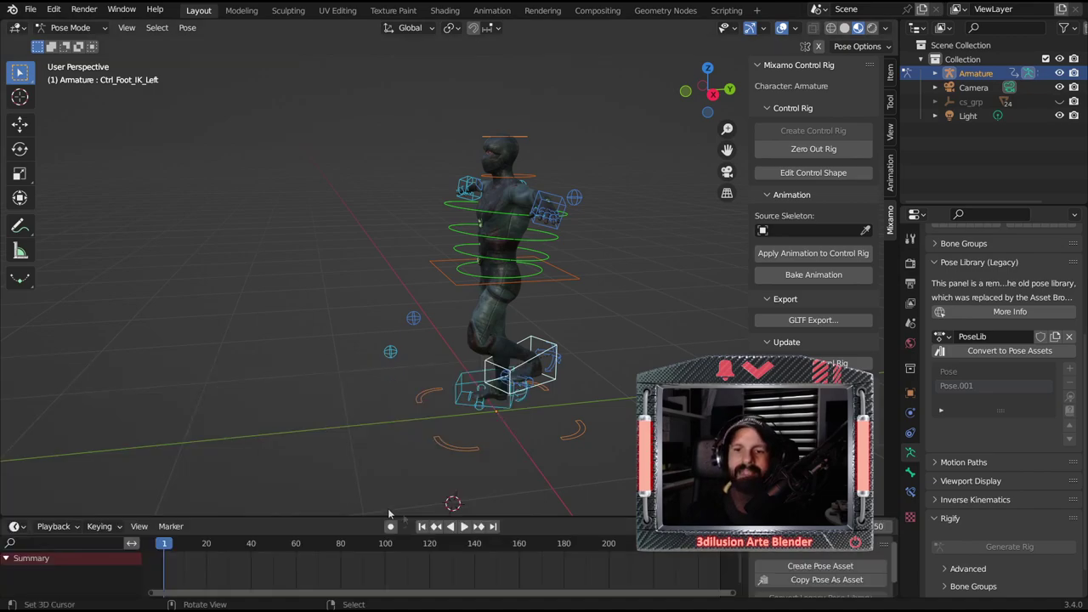
drag(636, 516, 636, 398)
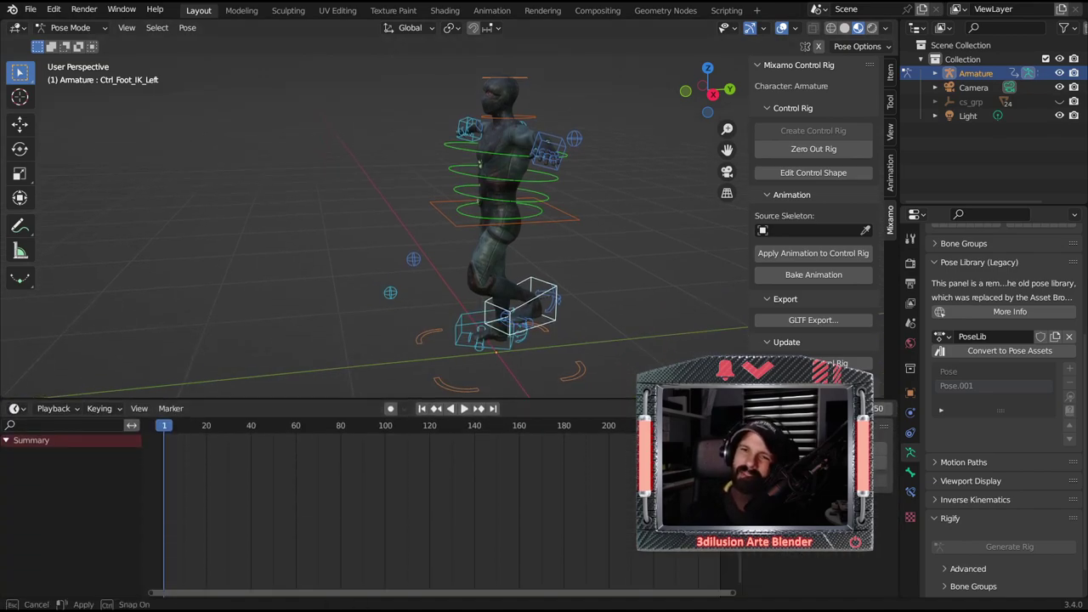
mouse_move(508, 235)
middle_down()
mouse_move(573, 205)
mouse_move(554, 232)
middle_up()
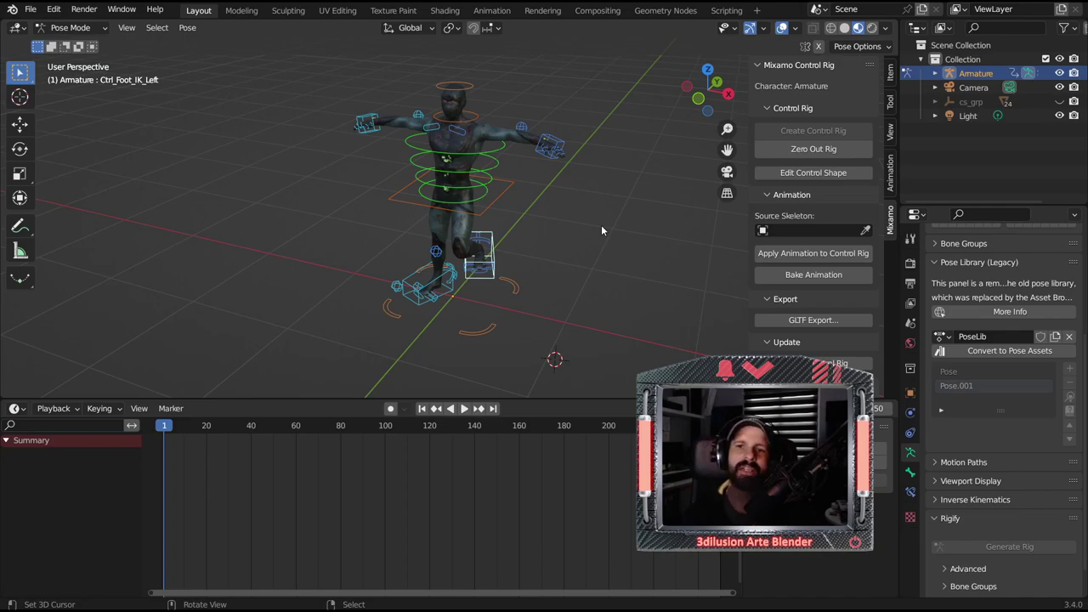
middle_drag(592, 239, 503, 254)
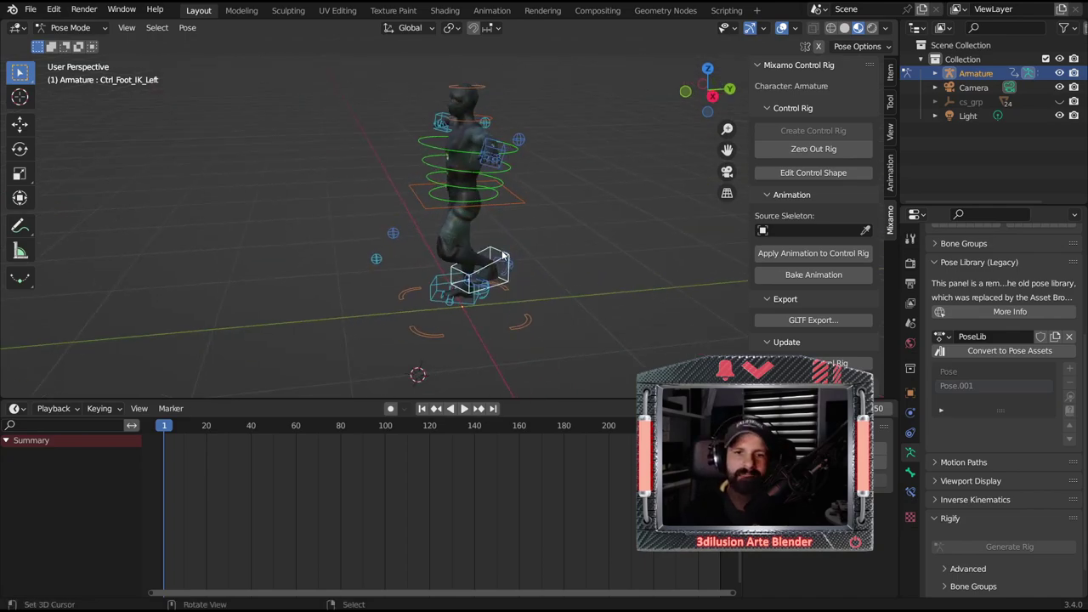
click(803, 151)
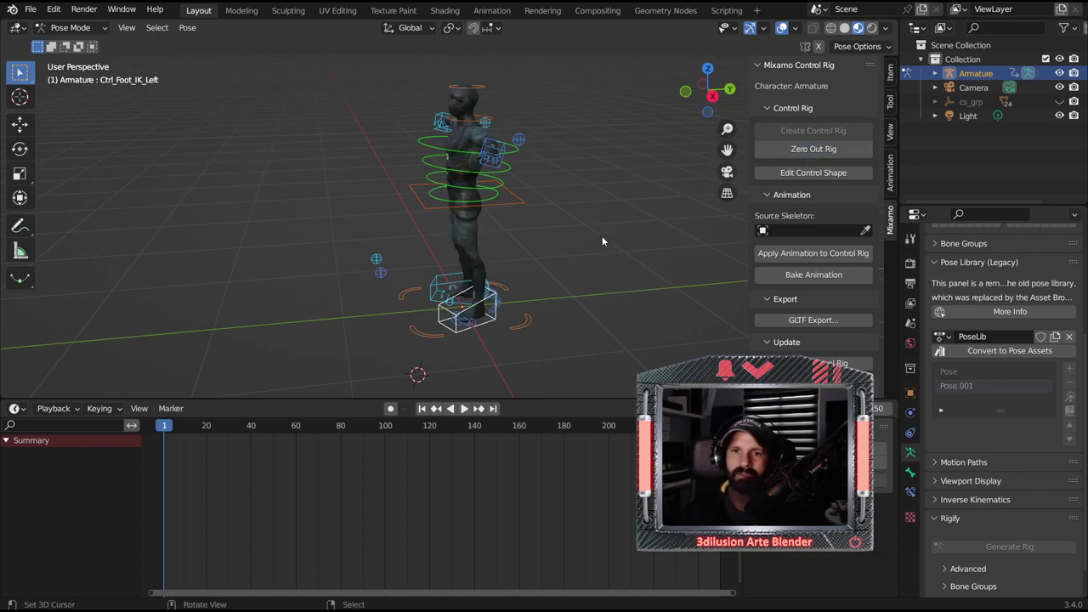
- Keyframe all rig controls, then key the left foot control at frame 2
key(a)
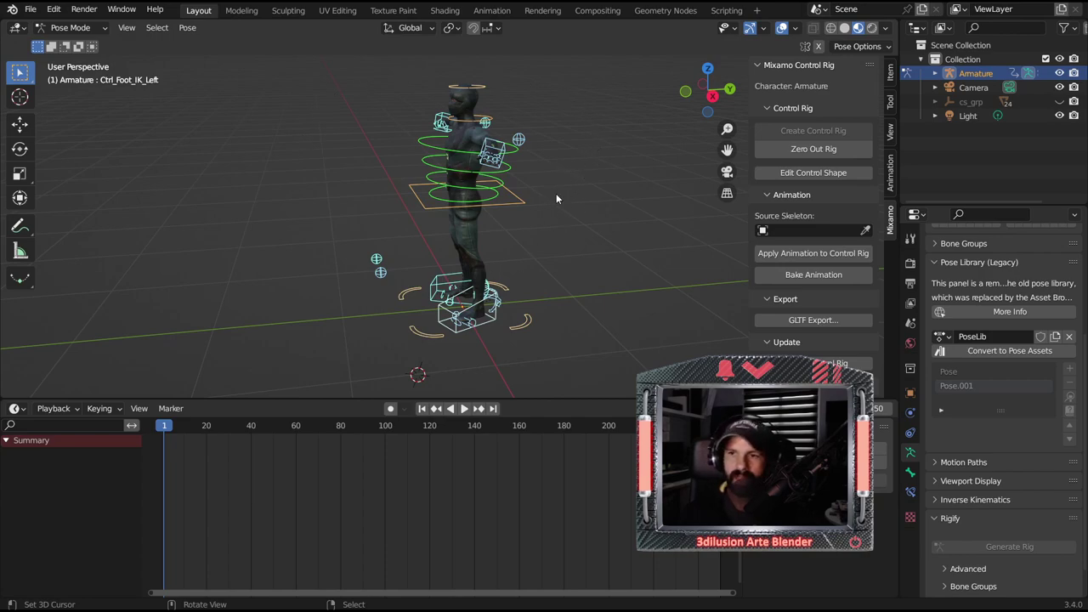
key(i)
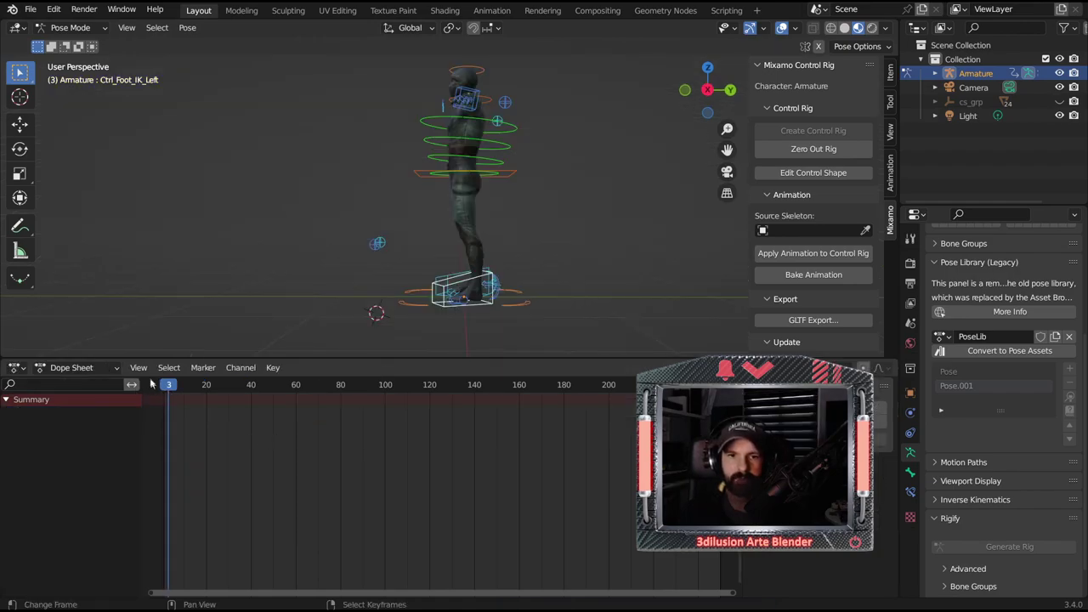
click(161, 385)
drag(162, 385, 166, 385)
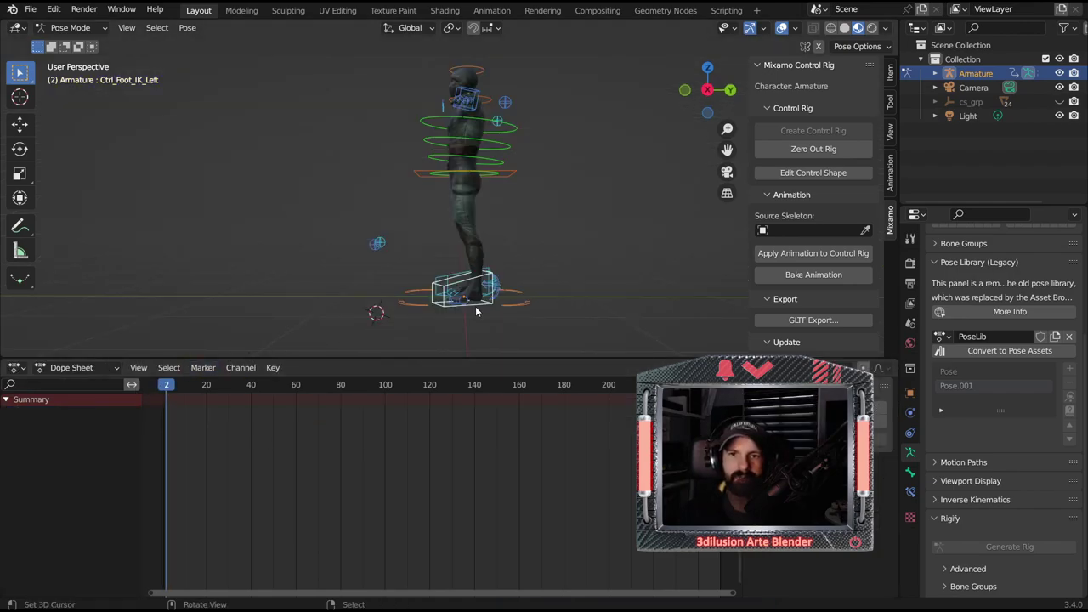
key(i)
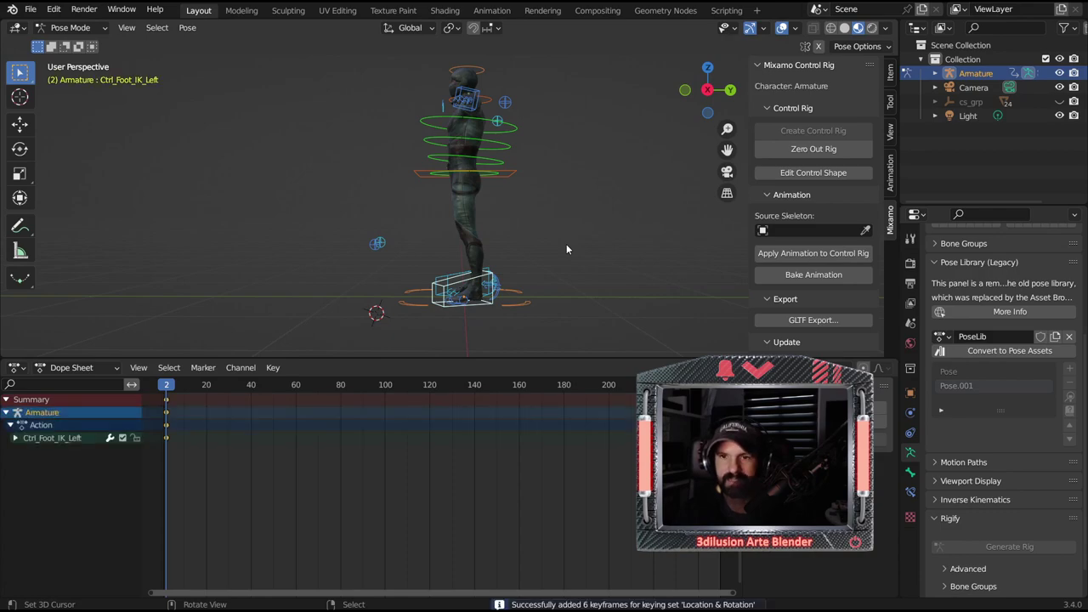
- Key the left foot raised at frame 69 and kicked forward at frame 137
drag(168, 391, 315, 396)
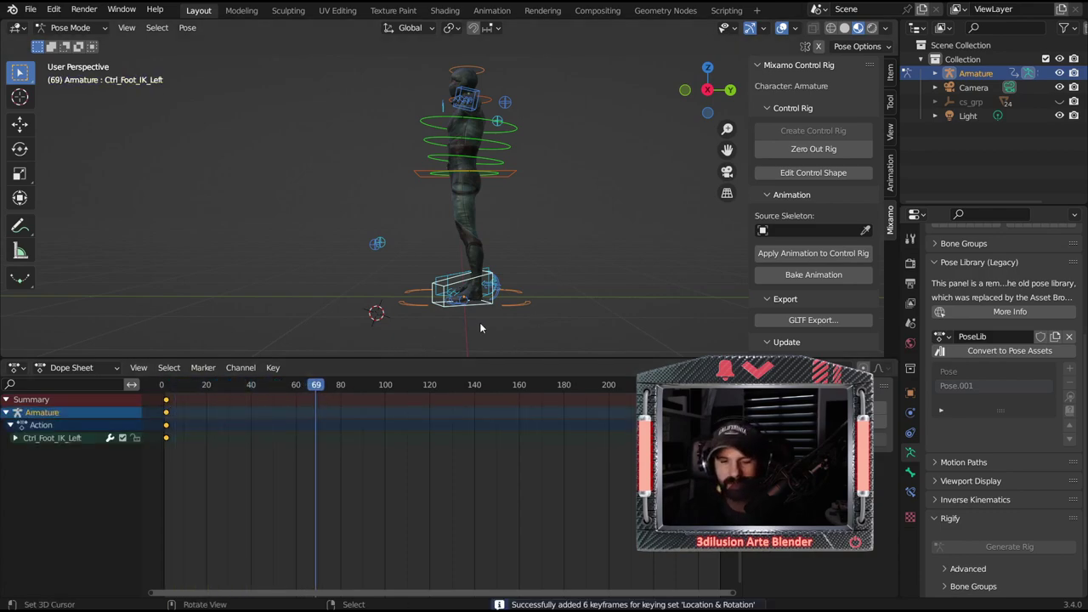
key(g)
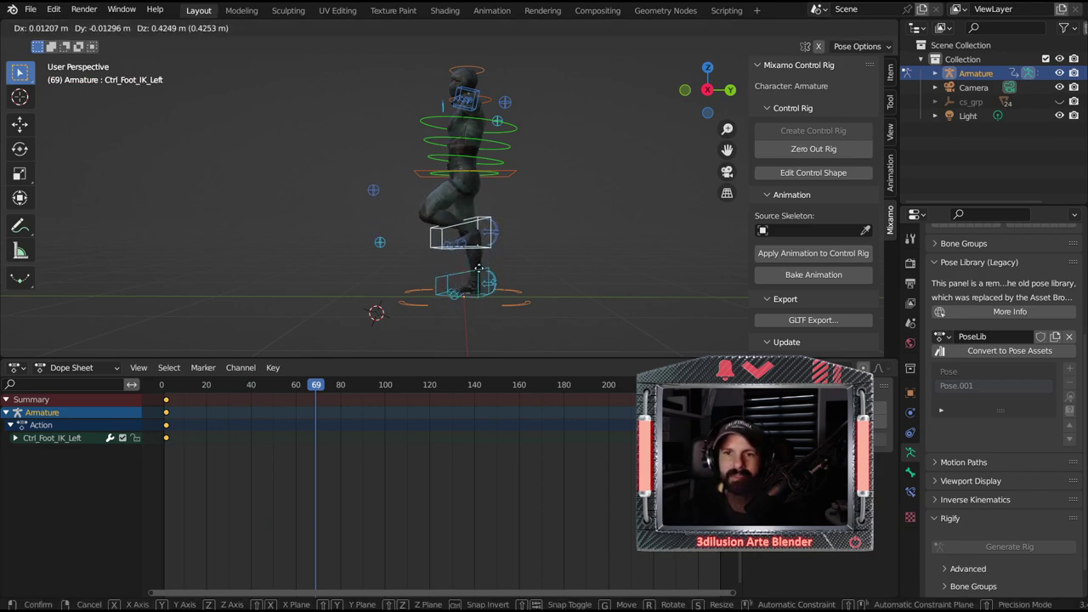
click(485, 274)
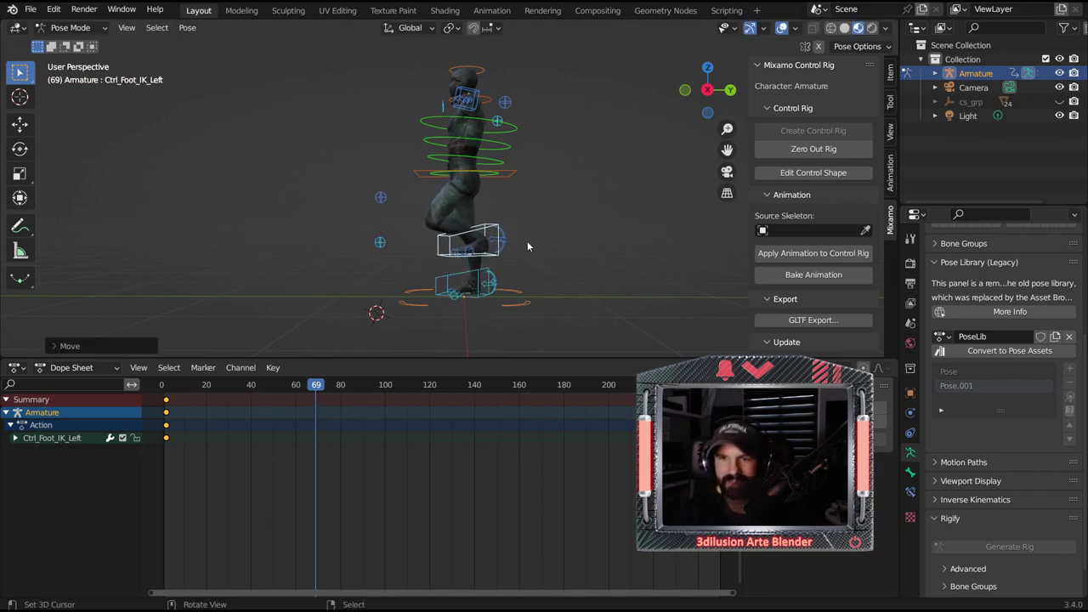
key(i)
drag(316, 387, 469, 387)
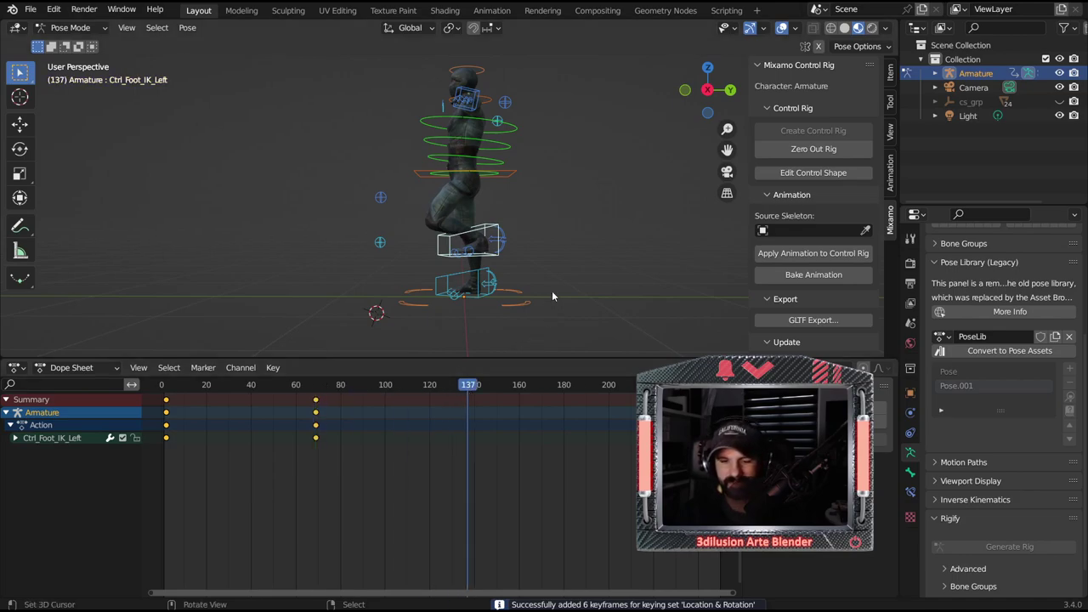
click(552, 291)
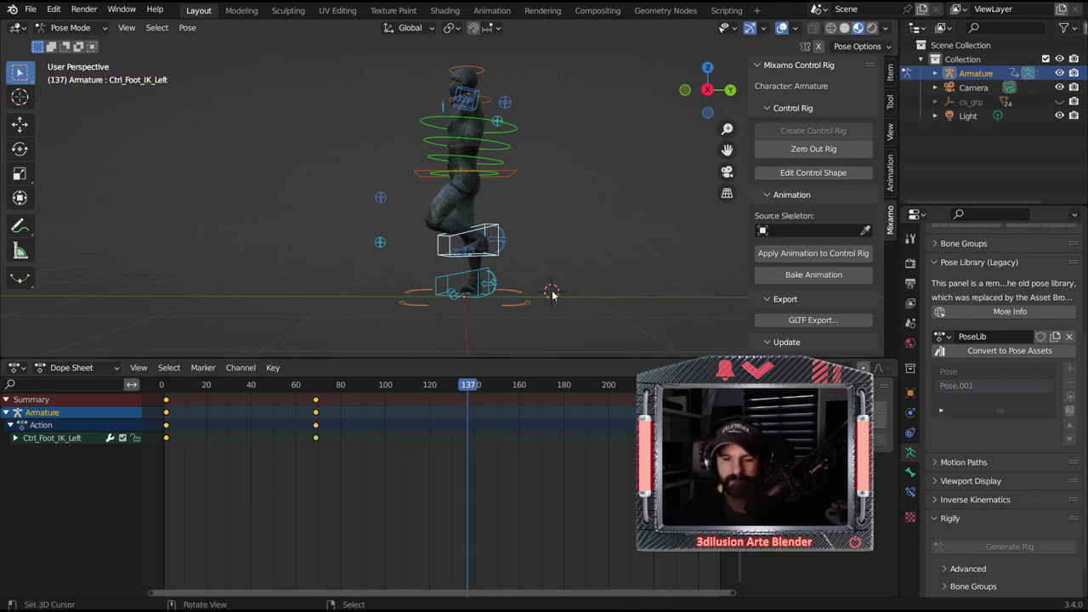
key(g)
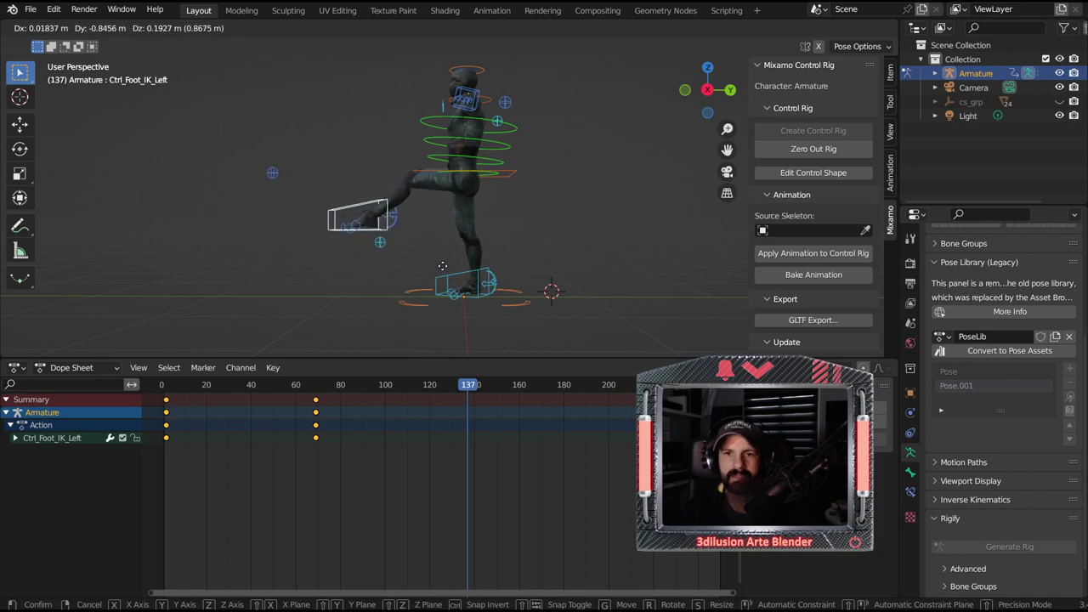
click(443, 265)
key(i)
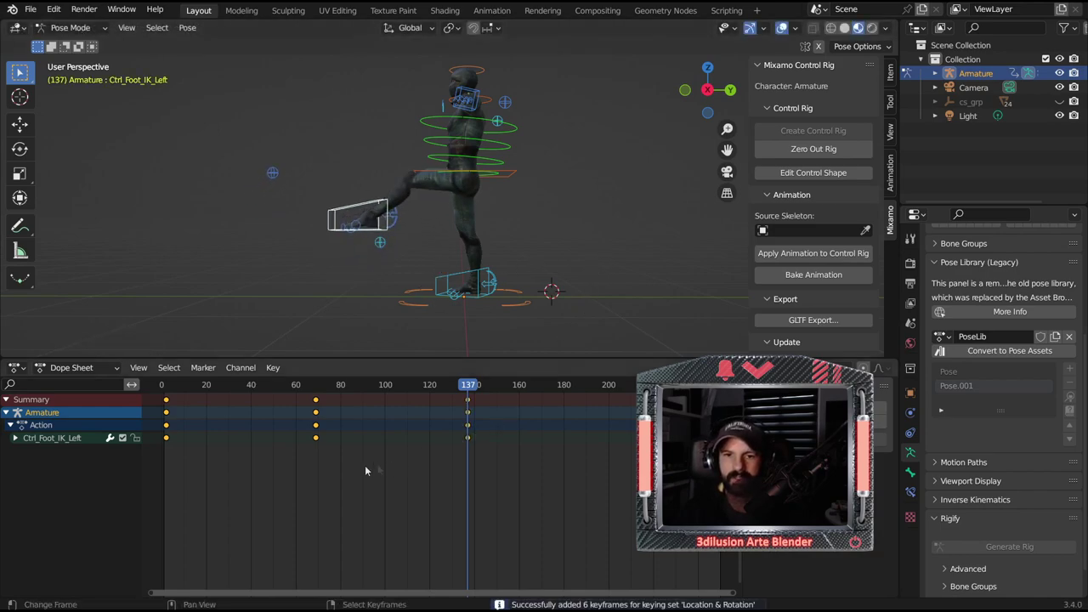
- Scrub and play back the kick animation, then return to frame 2
drag(165, 462, 474, 453)
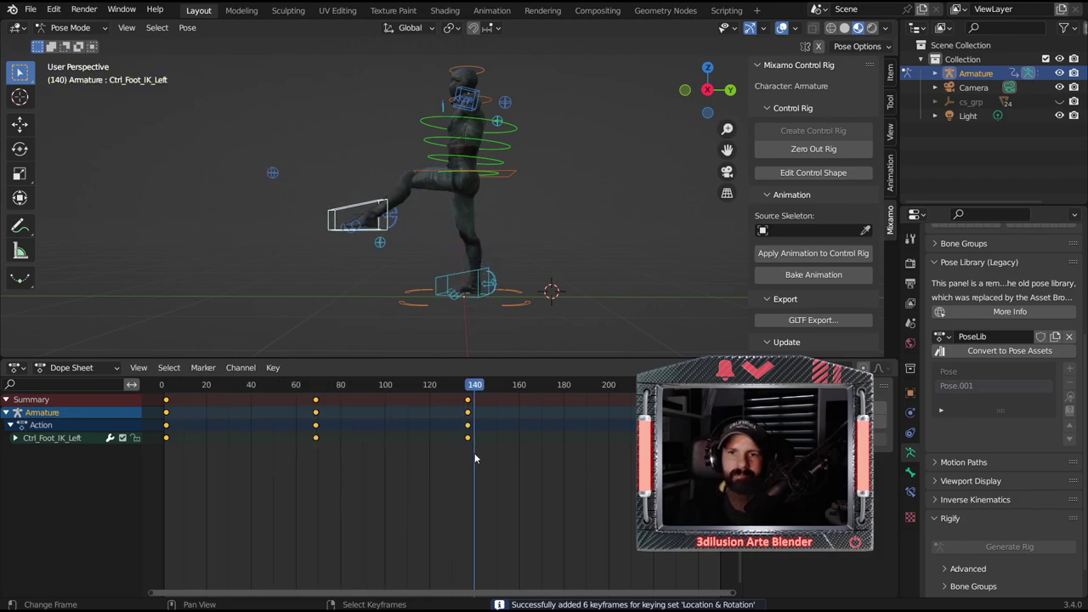
key(space)
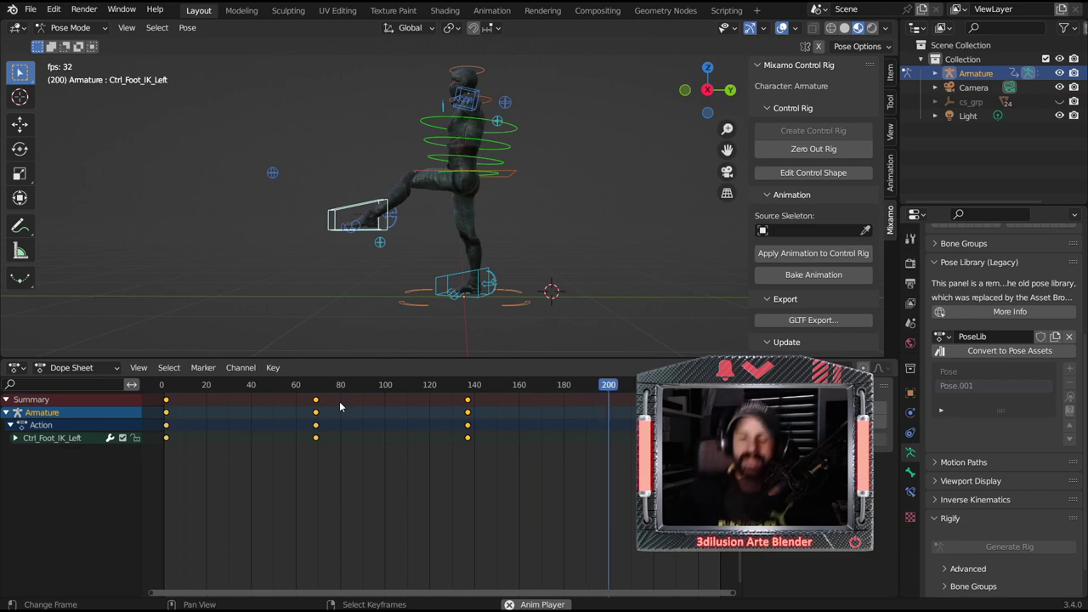
key(space)
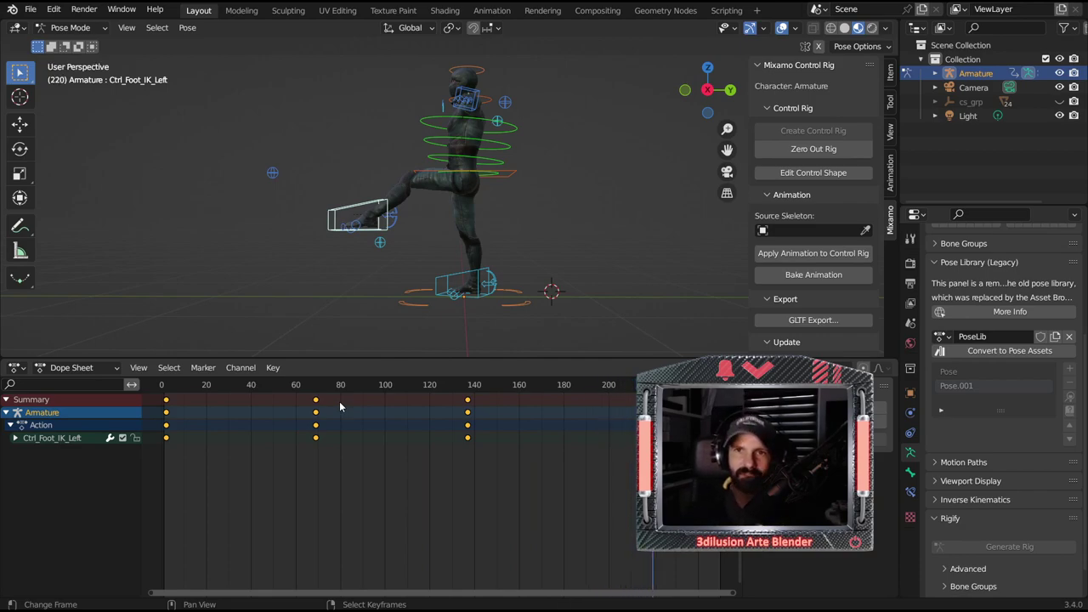
click(166, 459)
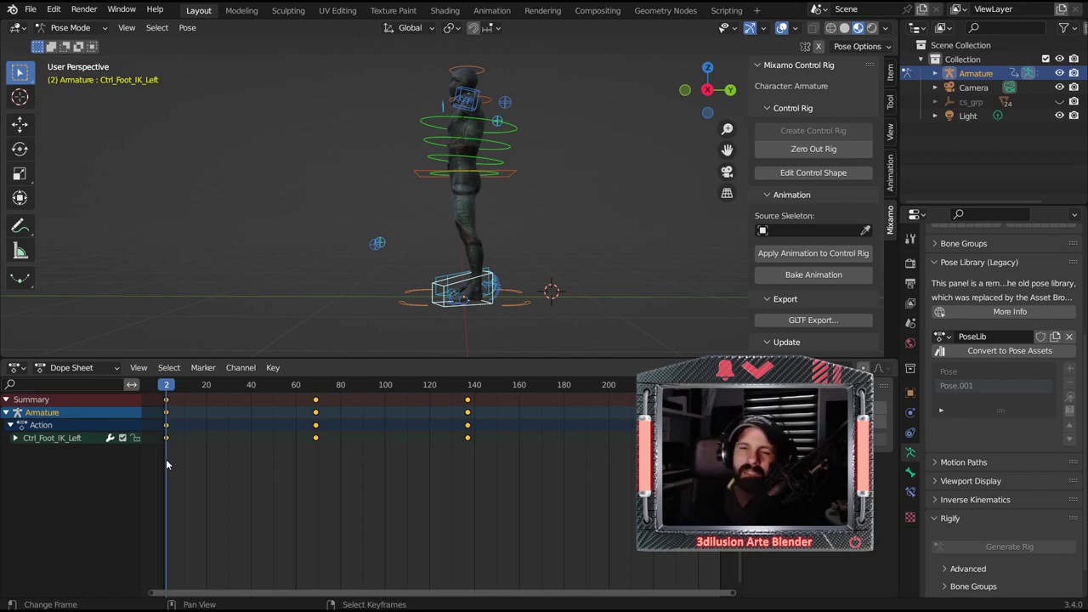
mouse_move(165, 459)
mouse_down()
mouse_move(466, 485)
mouse_move(157, 490)
mouse_up()
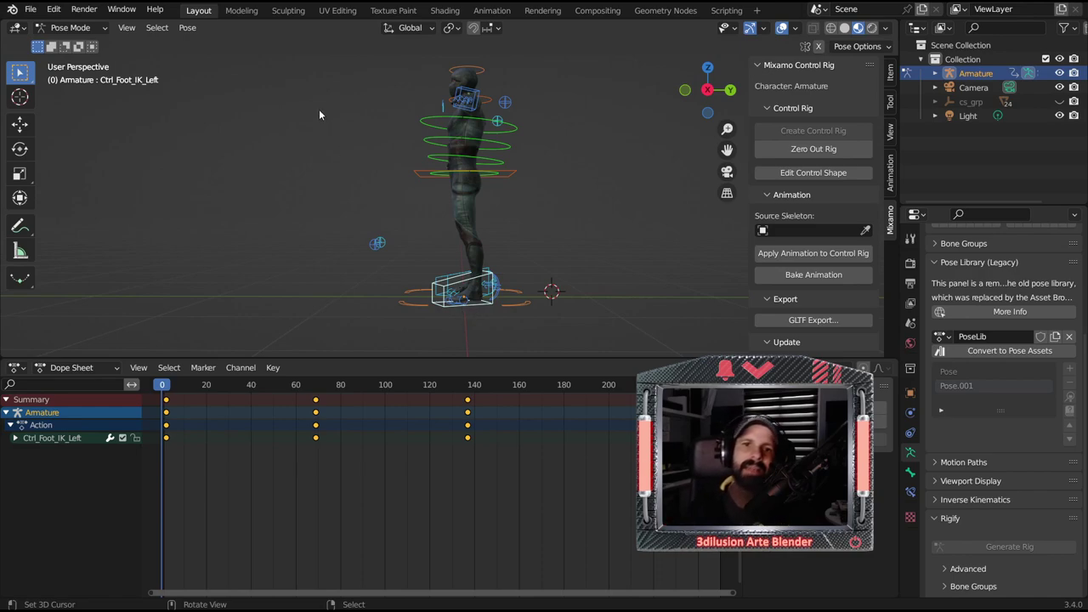
- Delete the middle left-foot keyframe and preview the animation without it
click(316, 438)
key(Delete)
key(space)
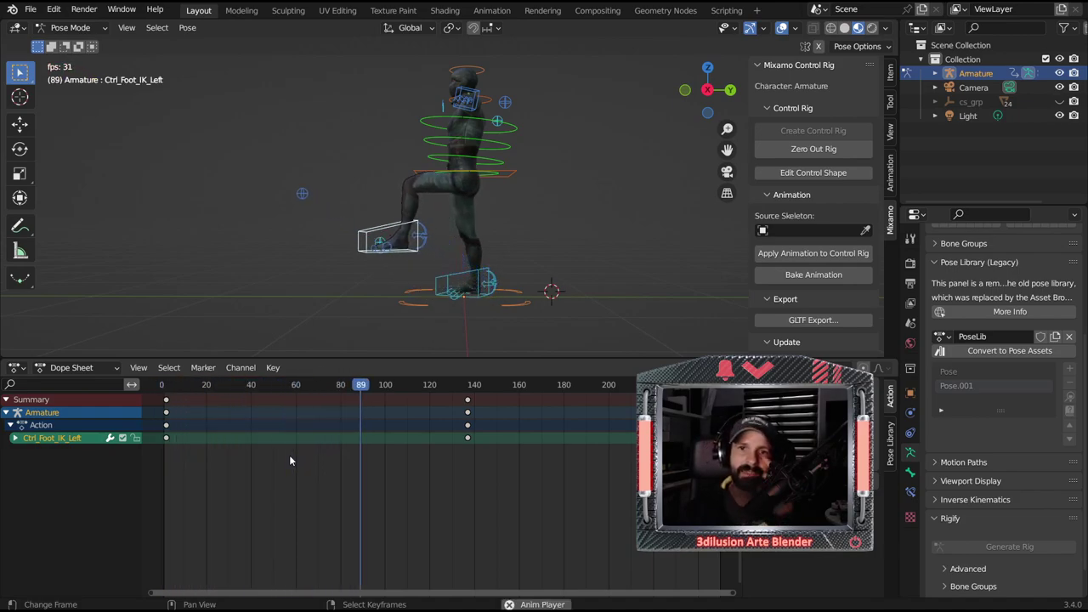
key(space)
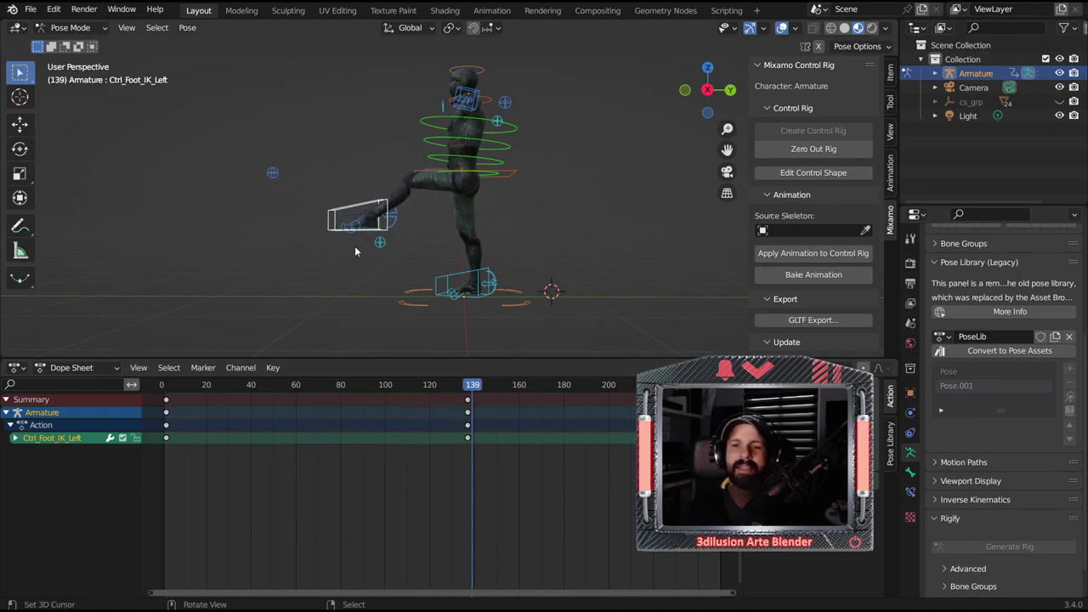
drag(170, 473, 466, 438)
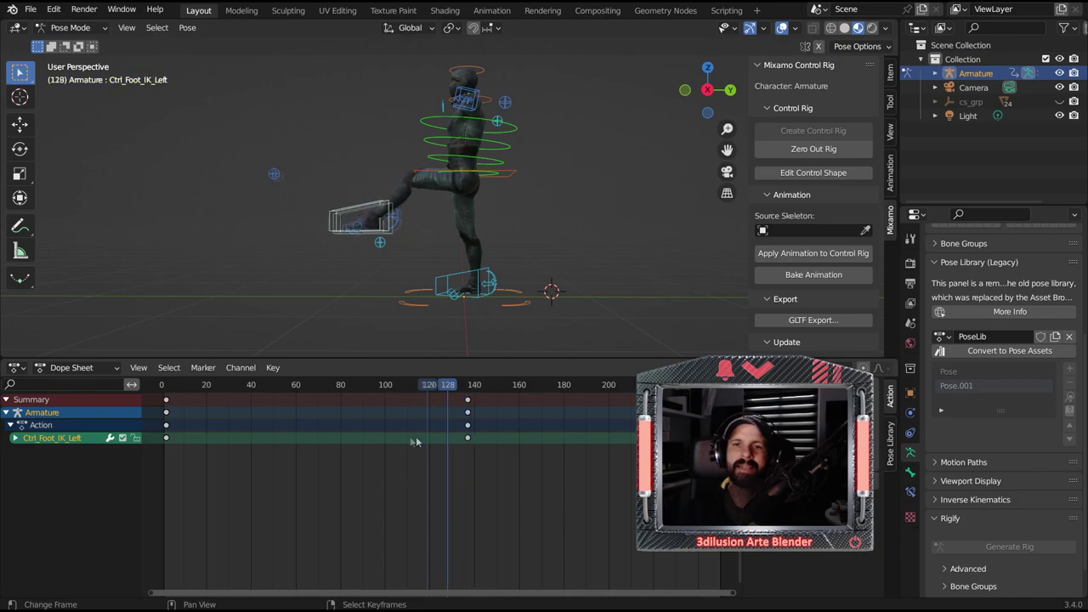
mouse_move(466, 439)
mouse_down()
mouse_move(209, 442)
mouse_move(467, 444)
mouse_move(168, 464)
mouse_up()
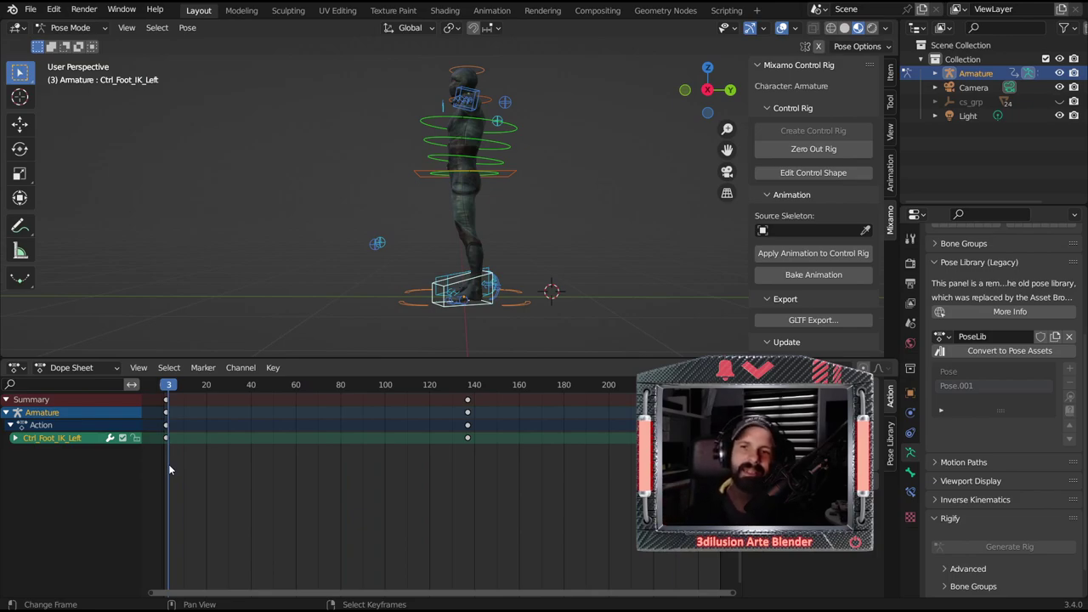
- Pose the left foot lifted at frame 68, keyframe it, and play back
click(311, 463)
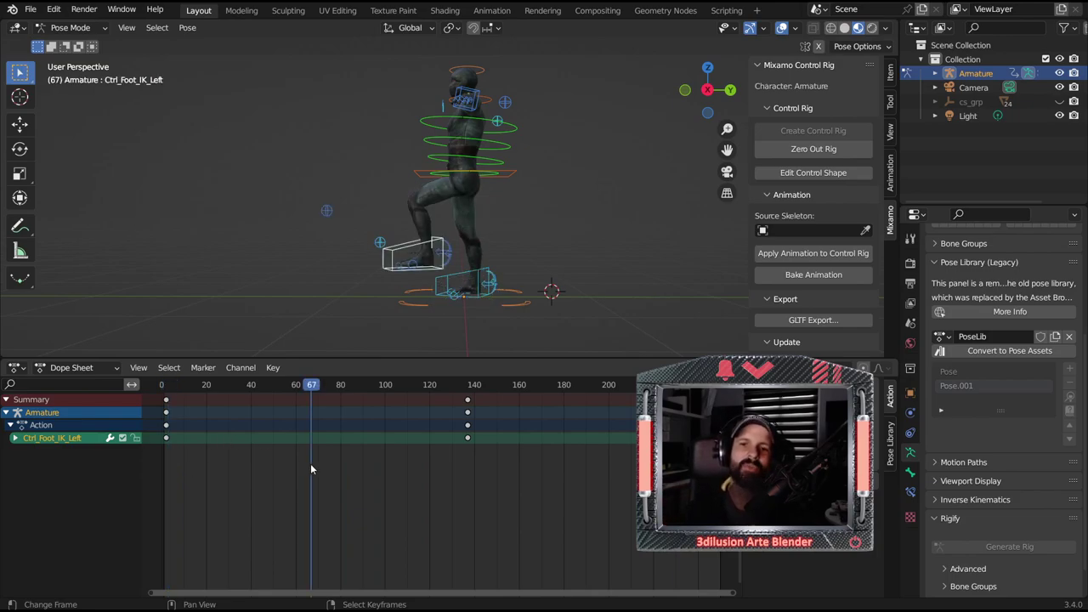
mouse_move(310, 463)
mouse_down()
mouse_move(167, 471)
mouse_move(361, 473)
mouse_move(314, 467)
mouse_up()
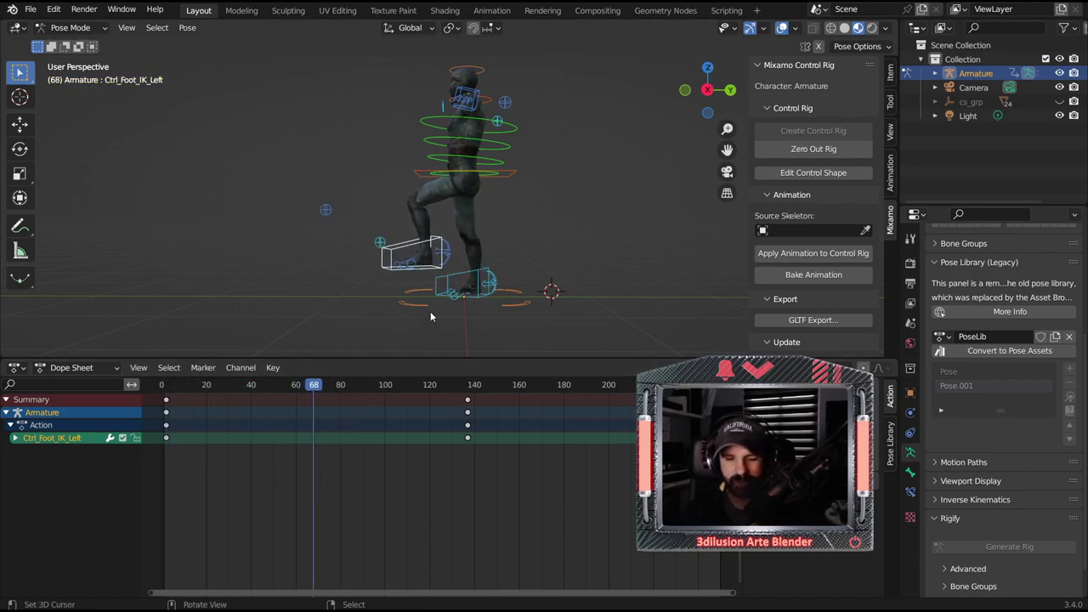
key(g)
click(499, 307)
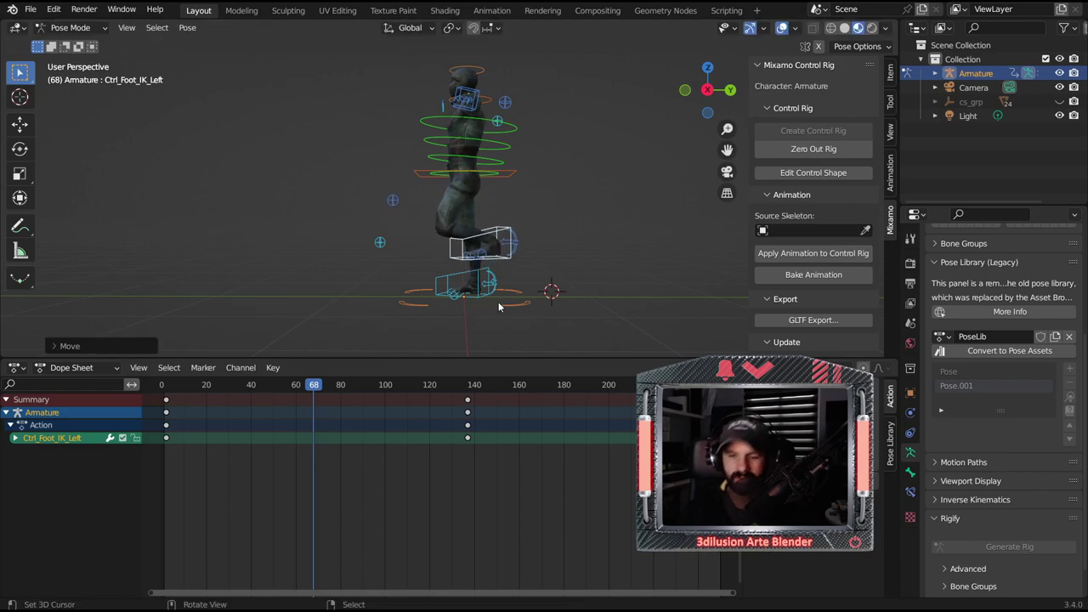
key(i)
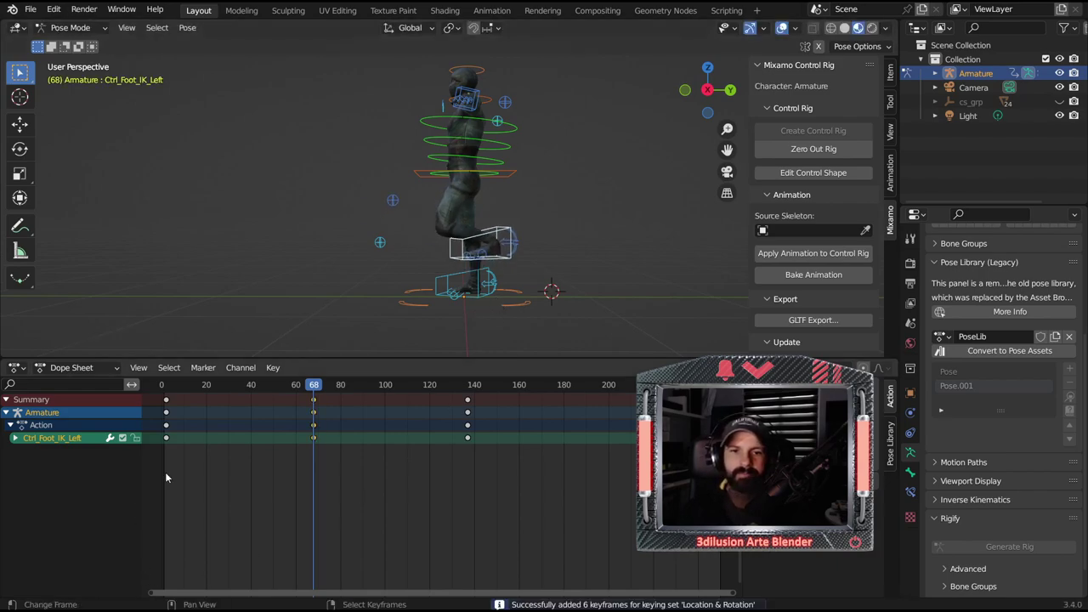
click(167, 469)
key(space)
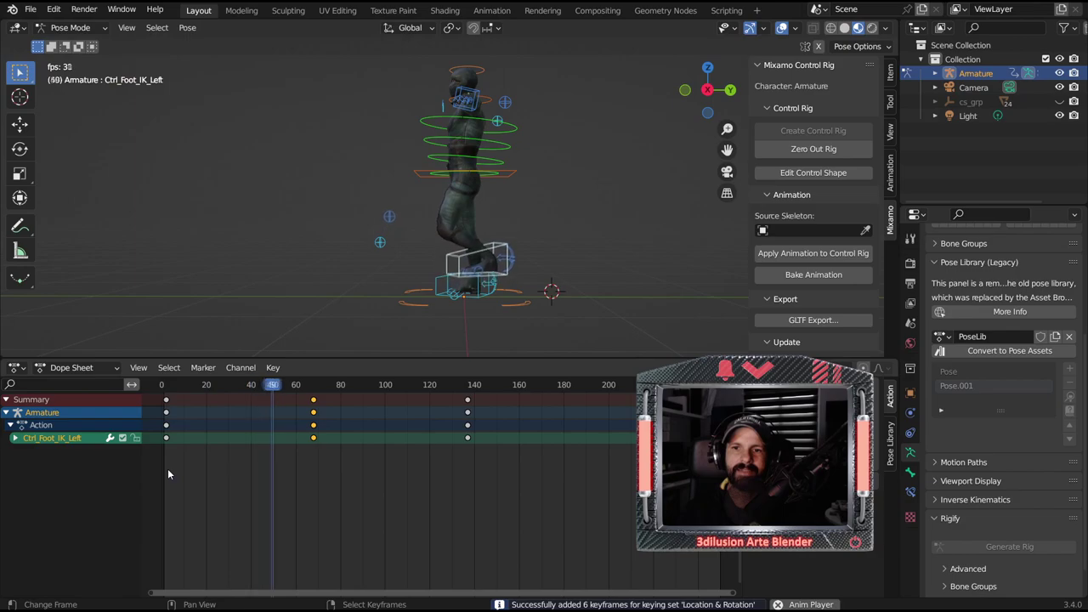
key(space)
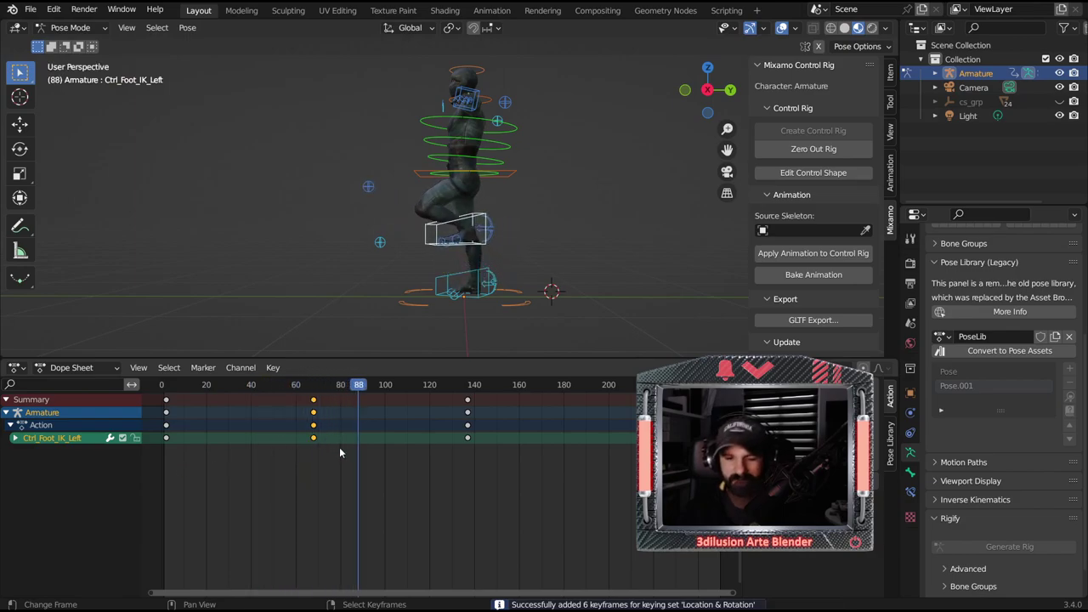
- Move the frame-68 keys to frame 24 and the last keys to frame 40, then play
key(g)
click(243, 454)
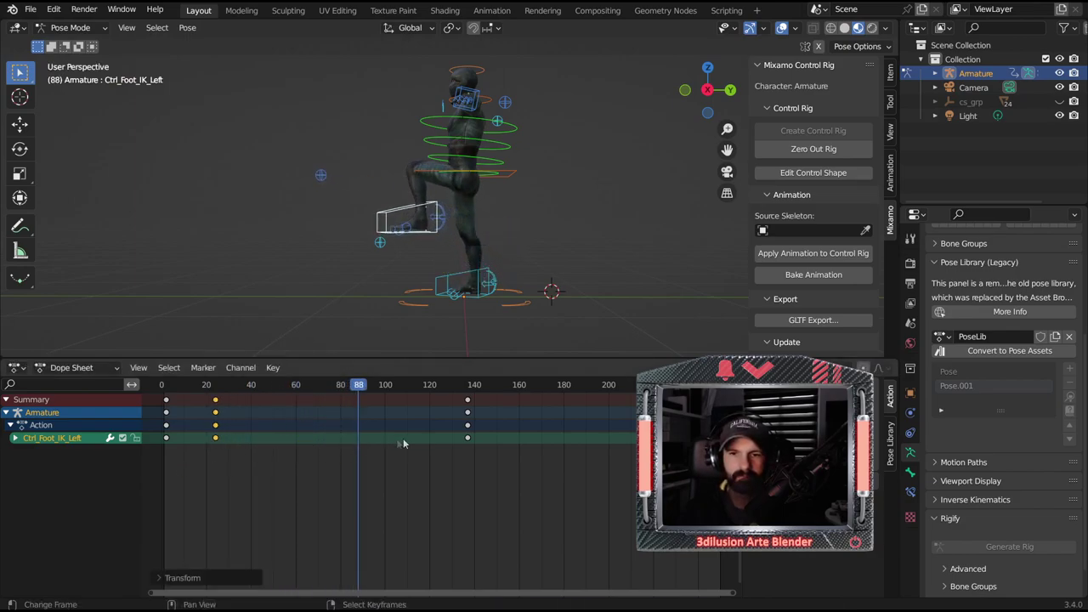
key(g)
click(242, 443)
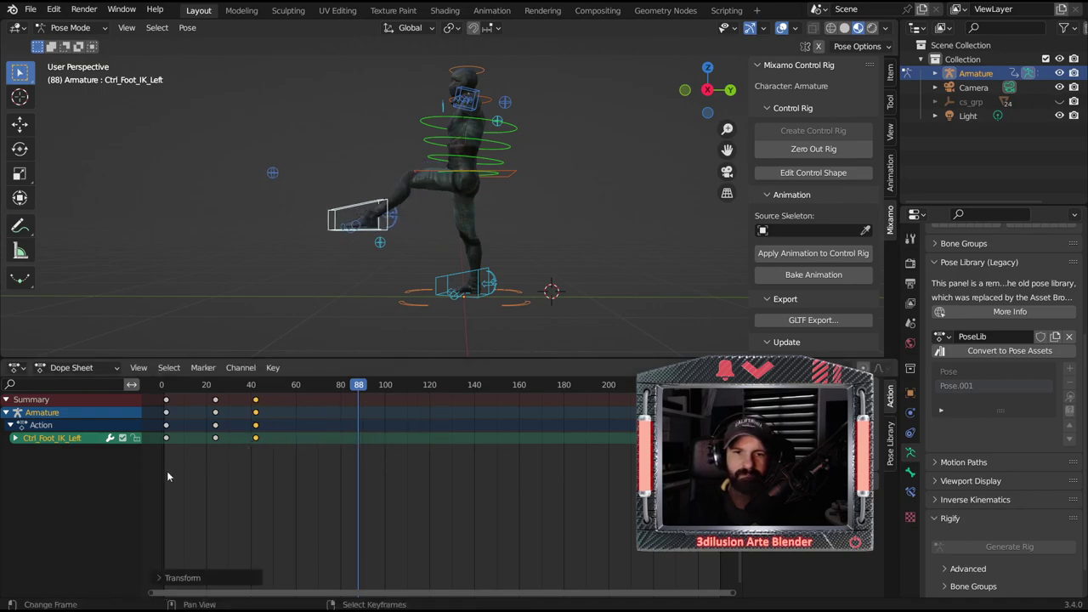
key(space)
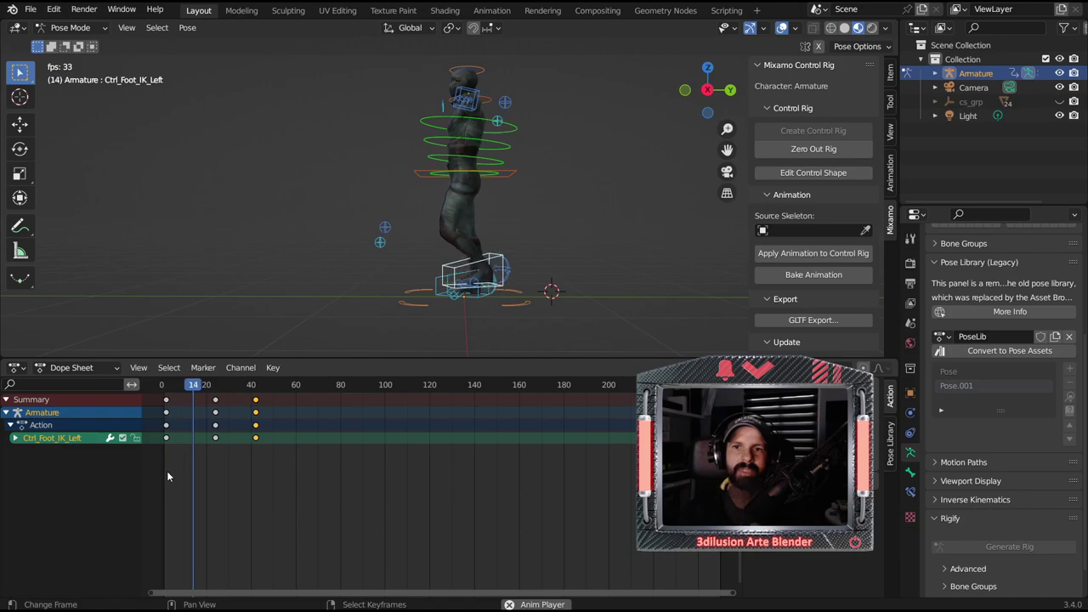
key(space)
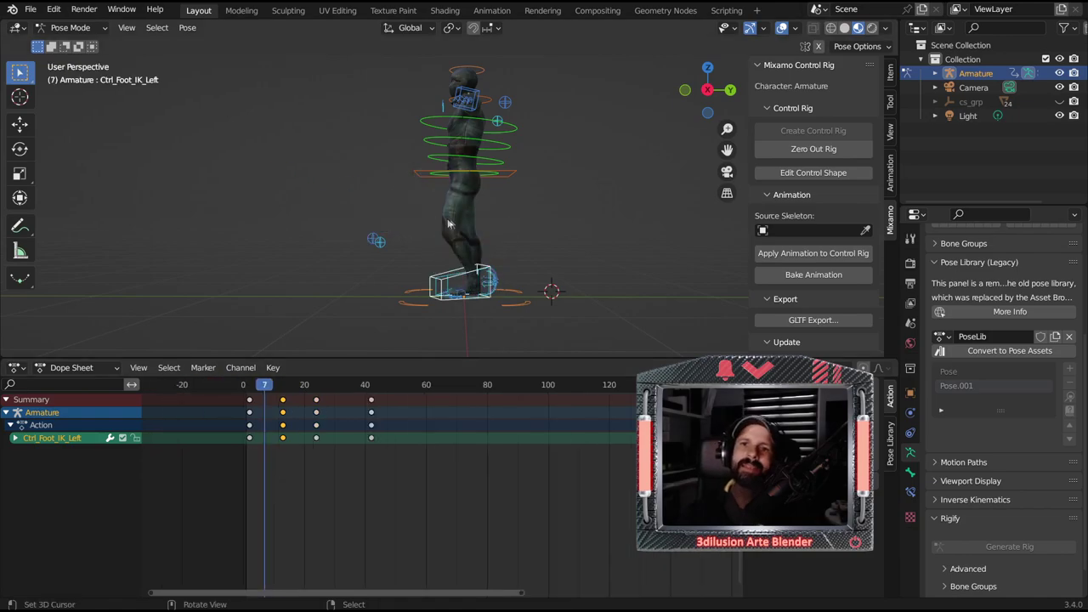
- Zero out the rig and keyframe the starting T-pose on every control
middle_drag(502, 222, 605, 226)
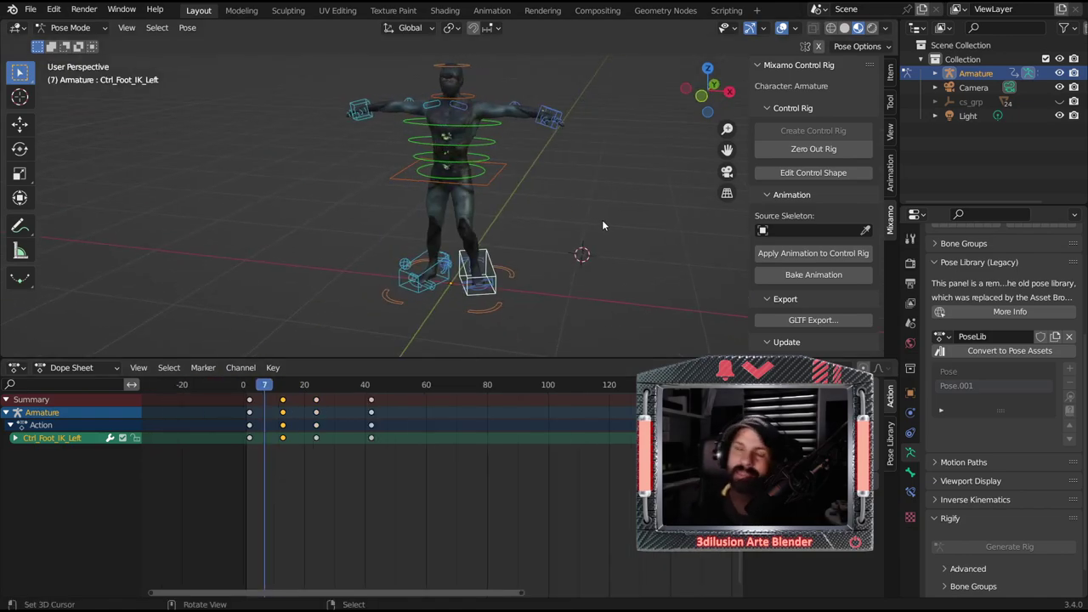
click(366, 273)
click(250, 385)
click(808, 149)
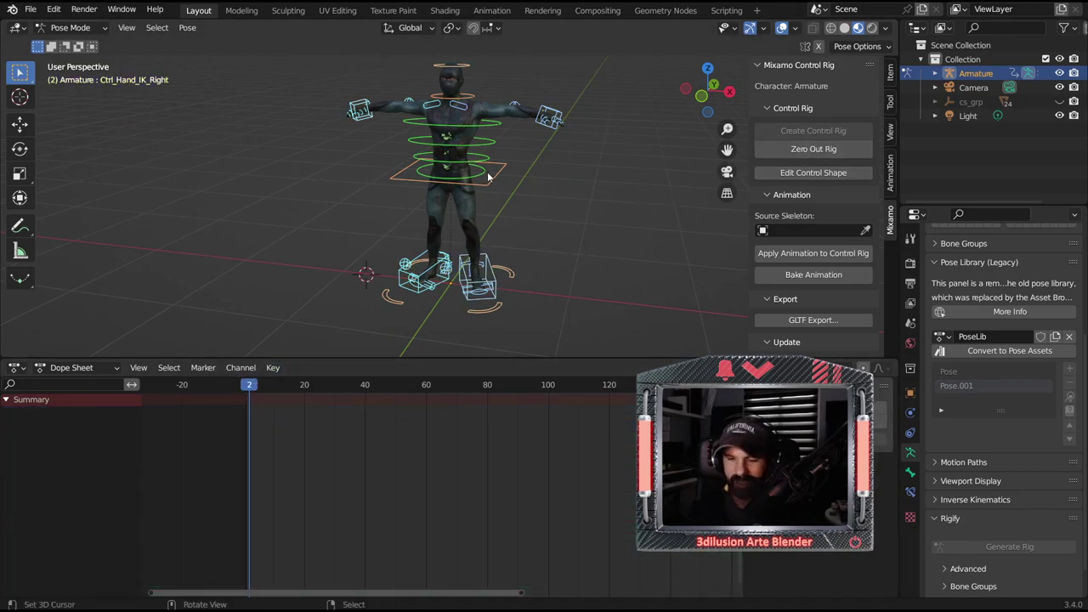
key(i)
- At frame 60, lower the hips and both hand controls into a crouch, key all controls, and play
drag(250, 384, 427, 387)
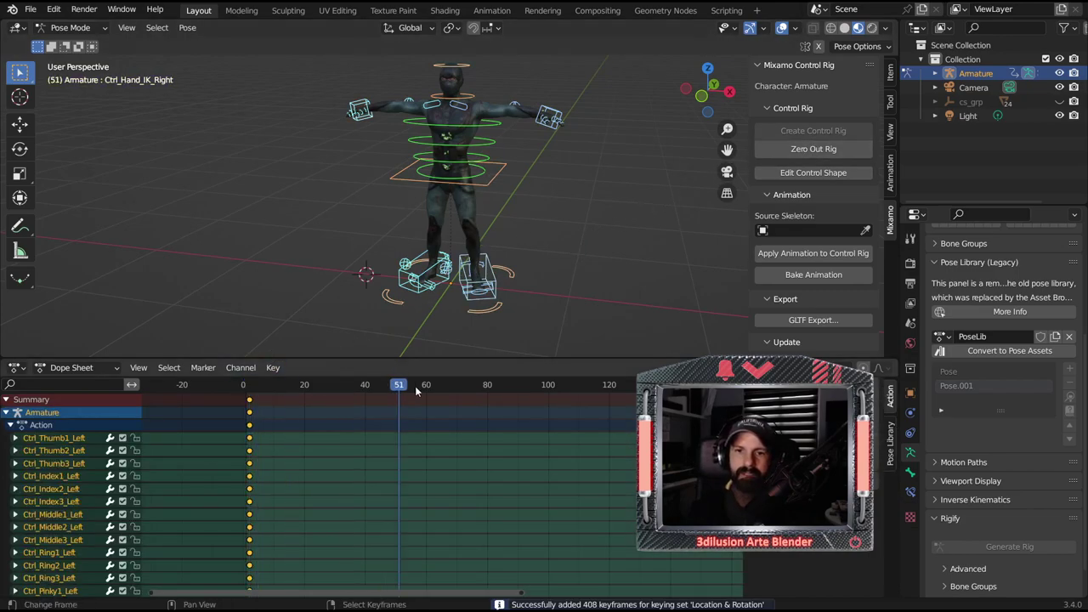
click(497, 183)
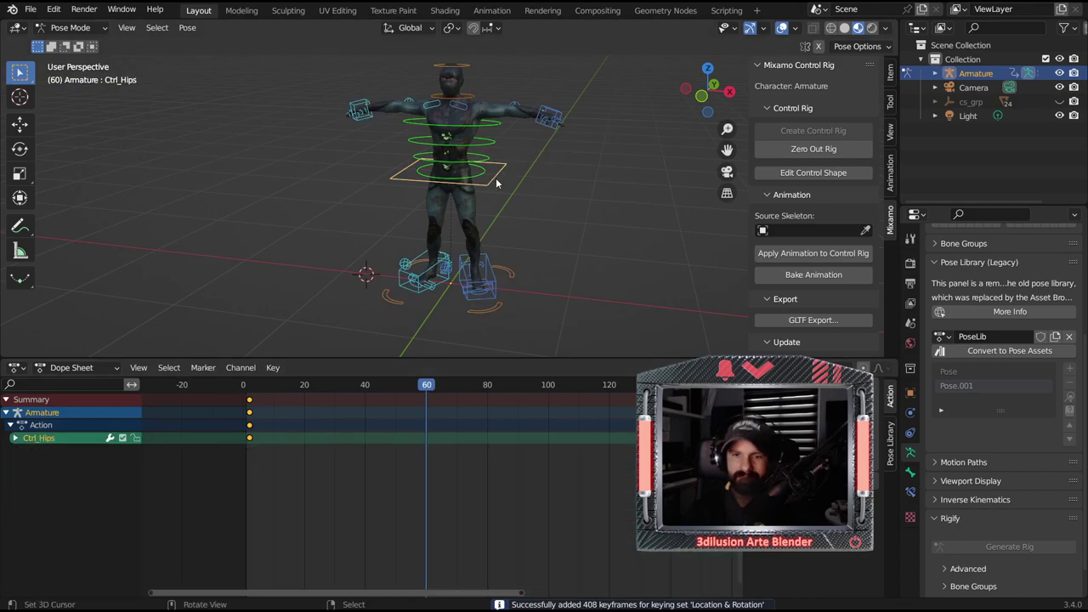
key(g)
click(541, 146)
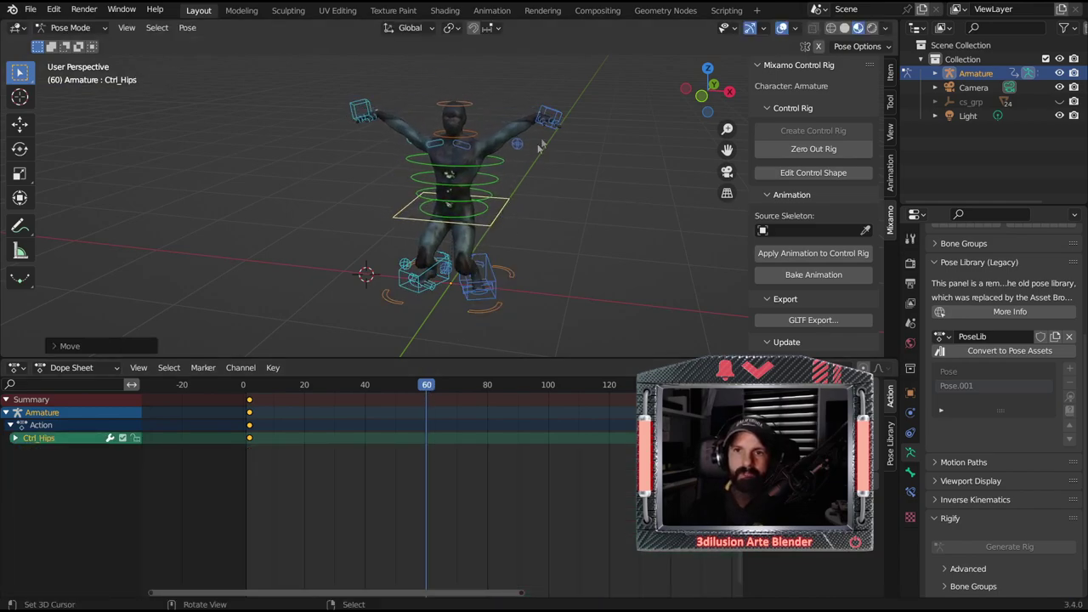
drag(561, 116, 548, 157)
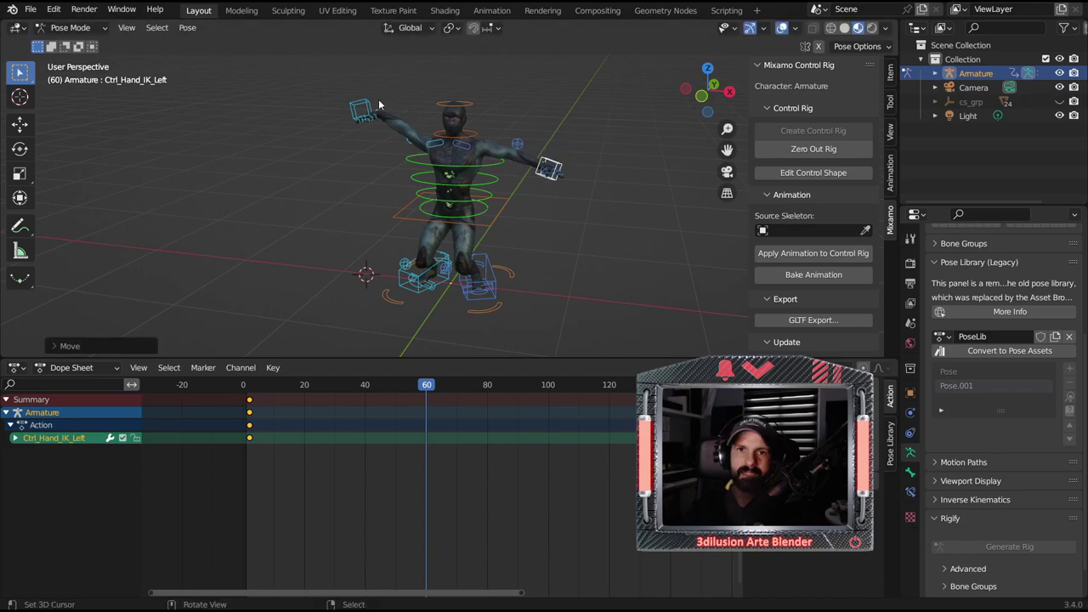
drag(363, 111, 366, 163)
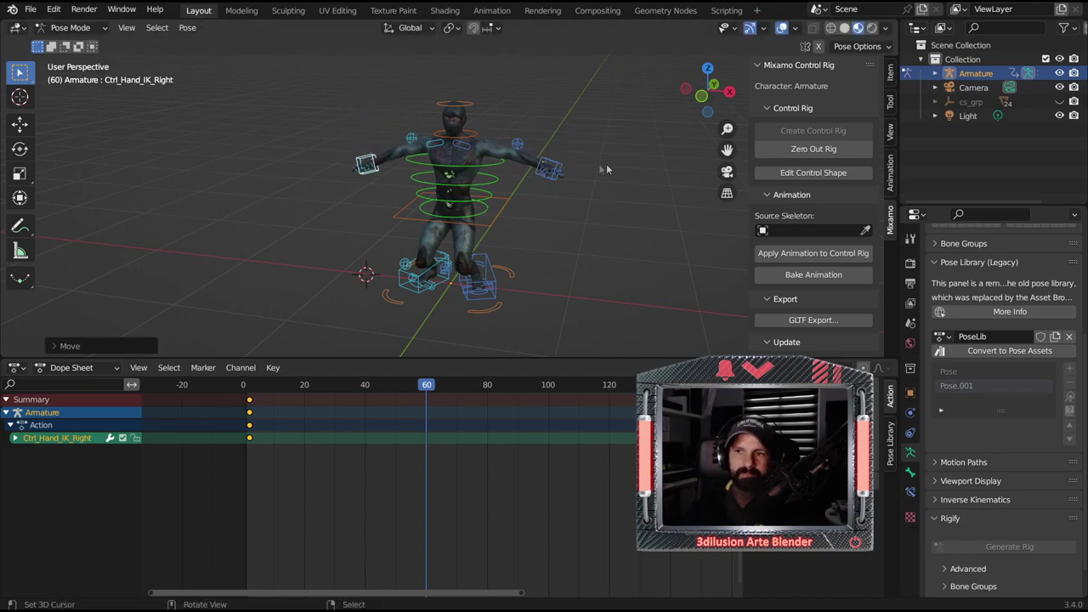
key(a)
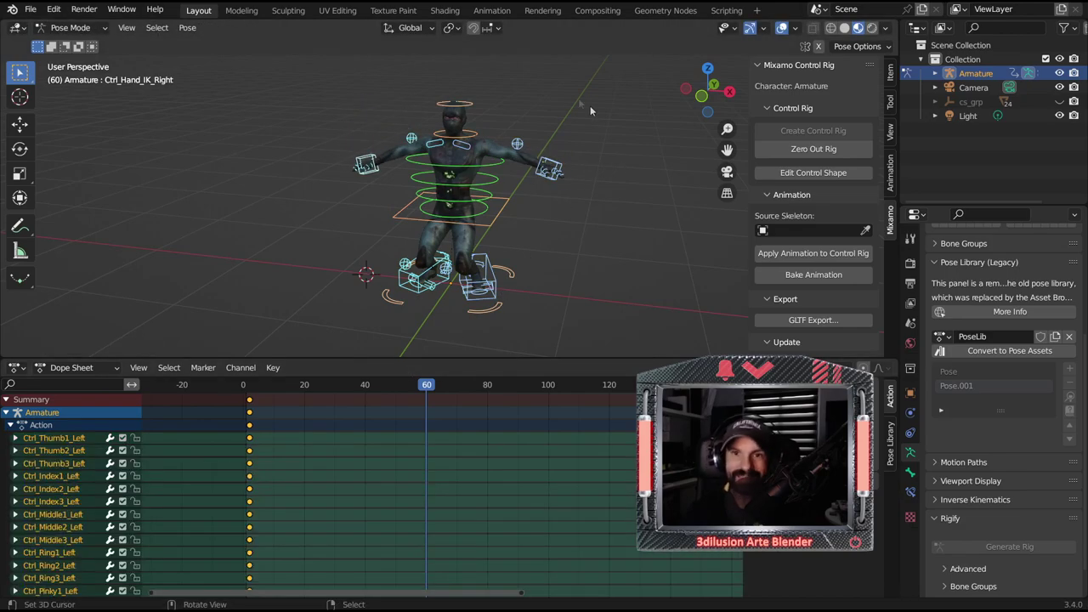
key(i)
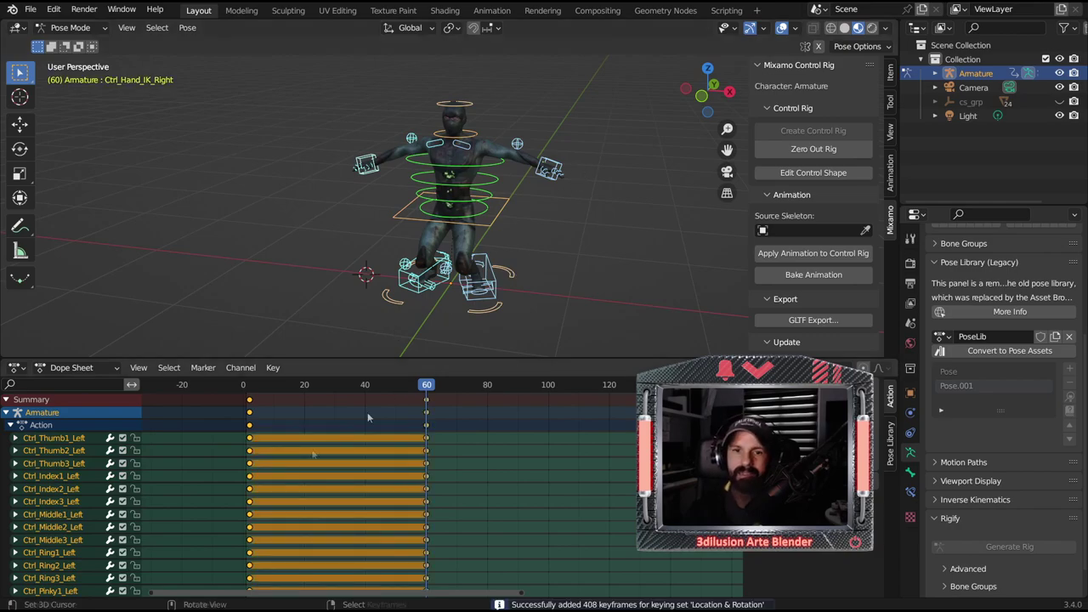
key(space)
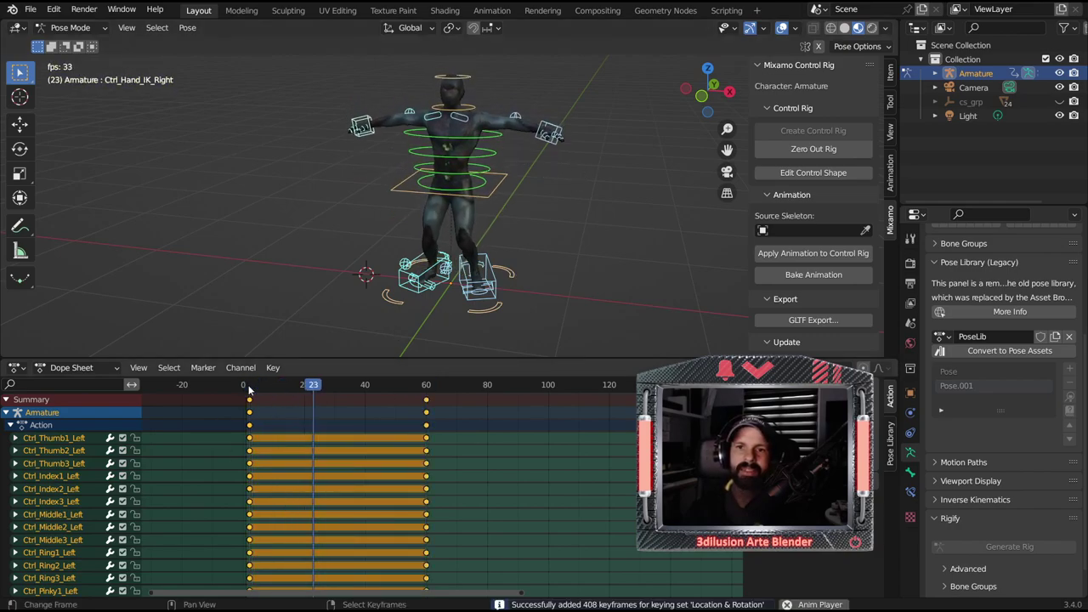
key(space)
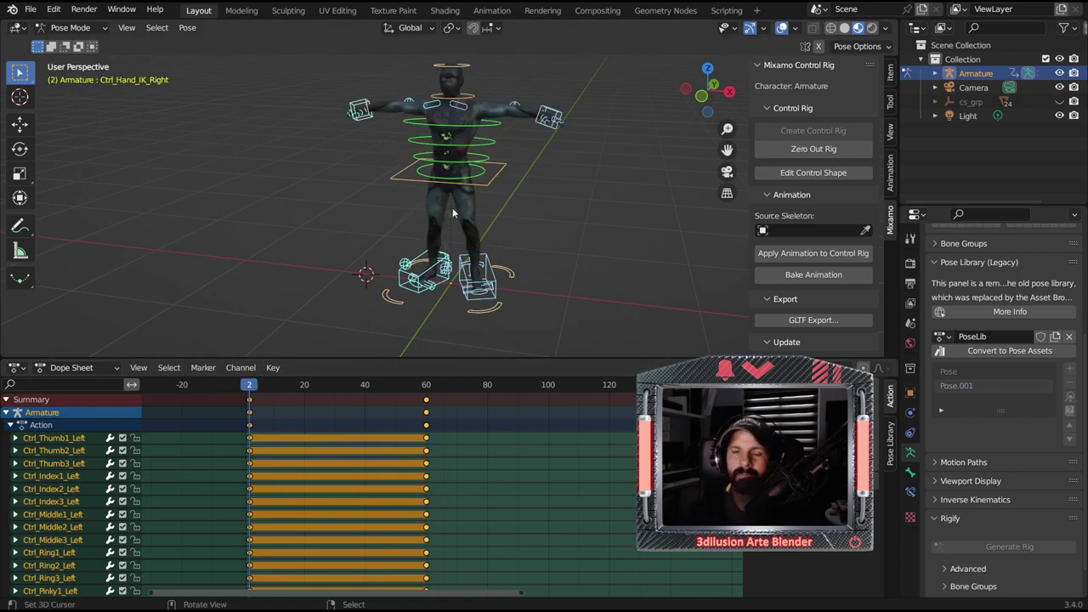
- Move the frame-60 crouch keys to frame 22 in the Dope Sheet
key(space)
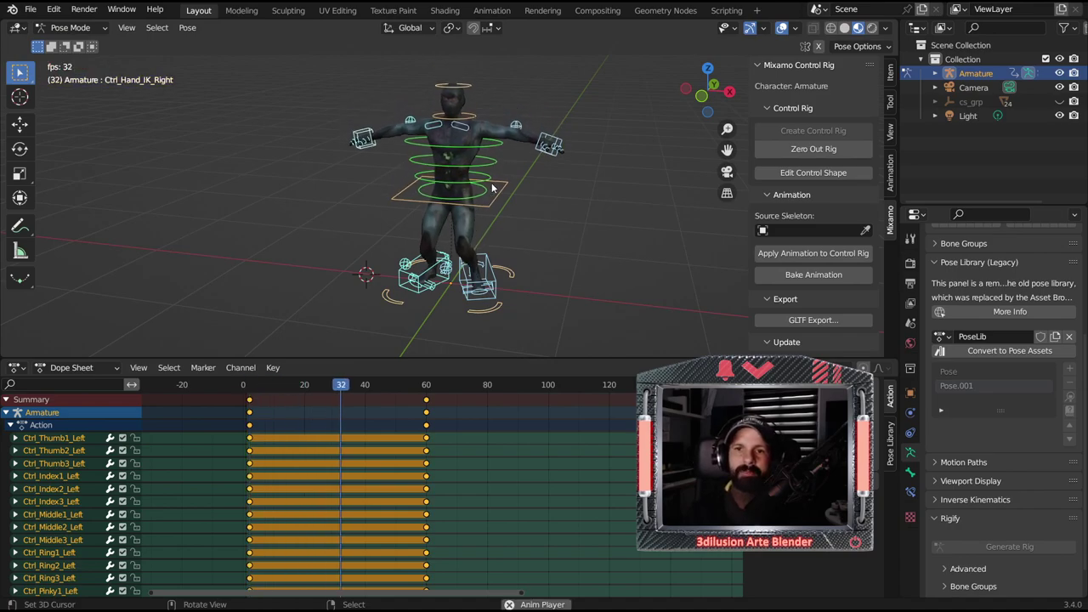
key(space)
click(426, 400)
key(g)
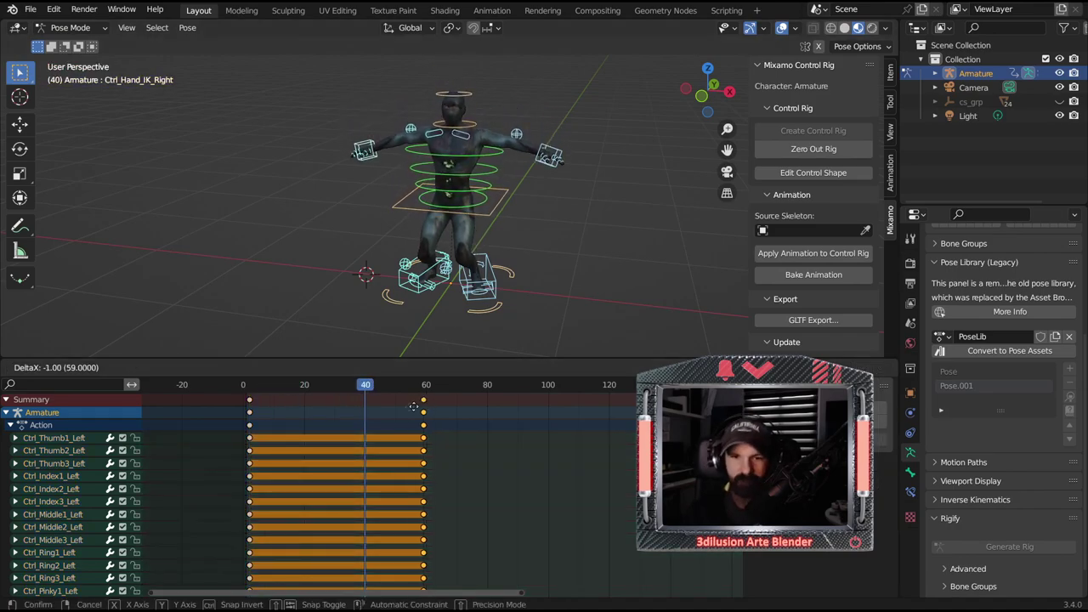
click(310, 410)
- Play the retimed animation from the start, then check frames 23 and 2
click(247, 390)
key(space)
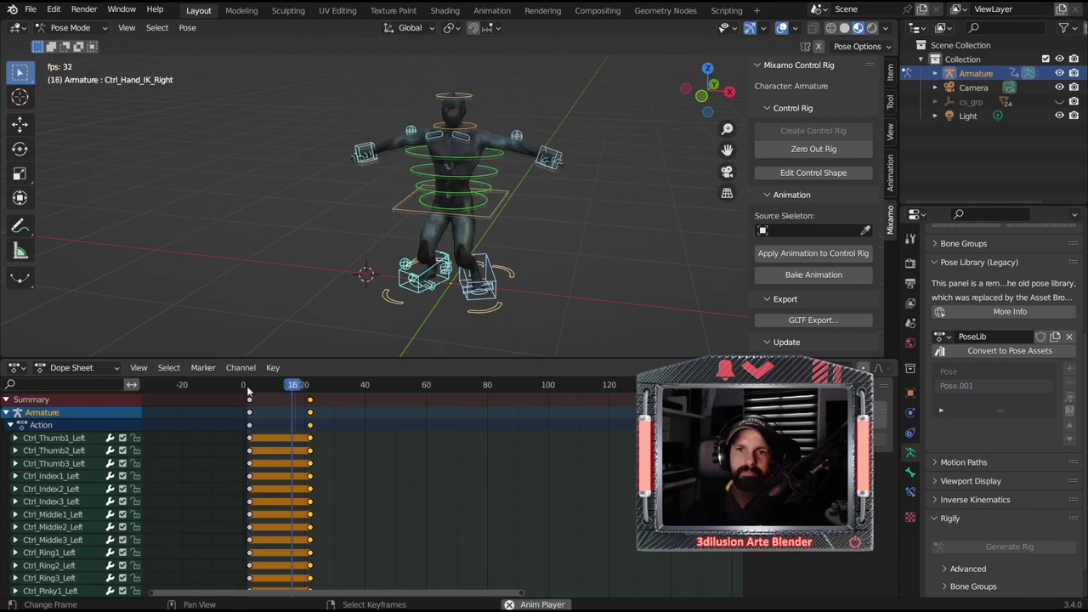
key(Escape)
key(space)
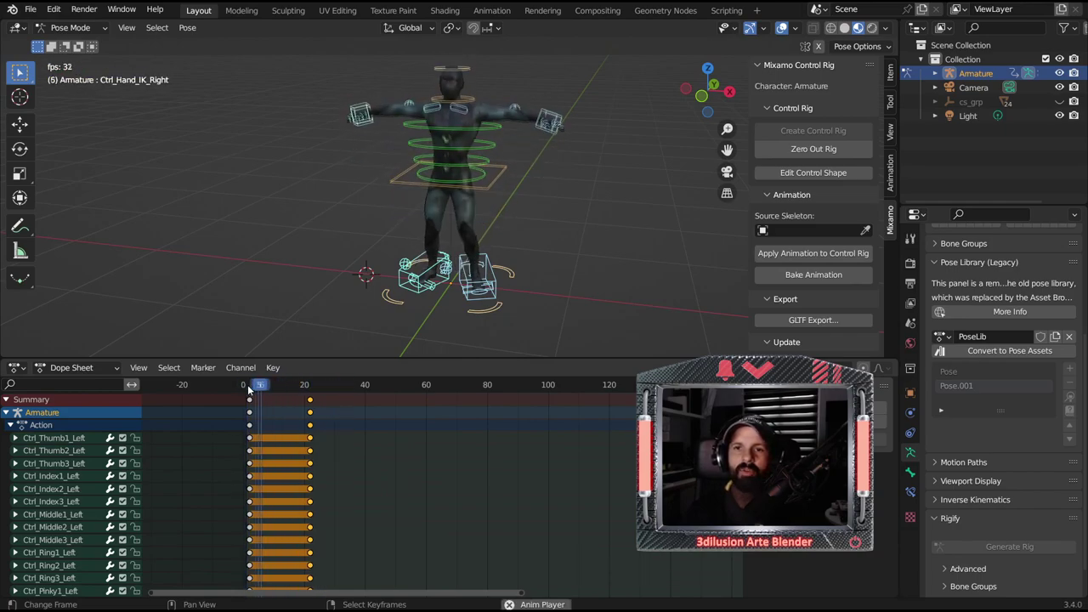
key(space)
click(314, 388)
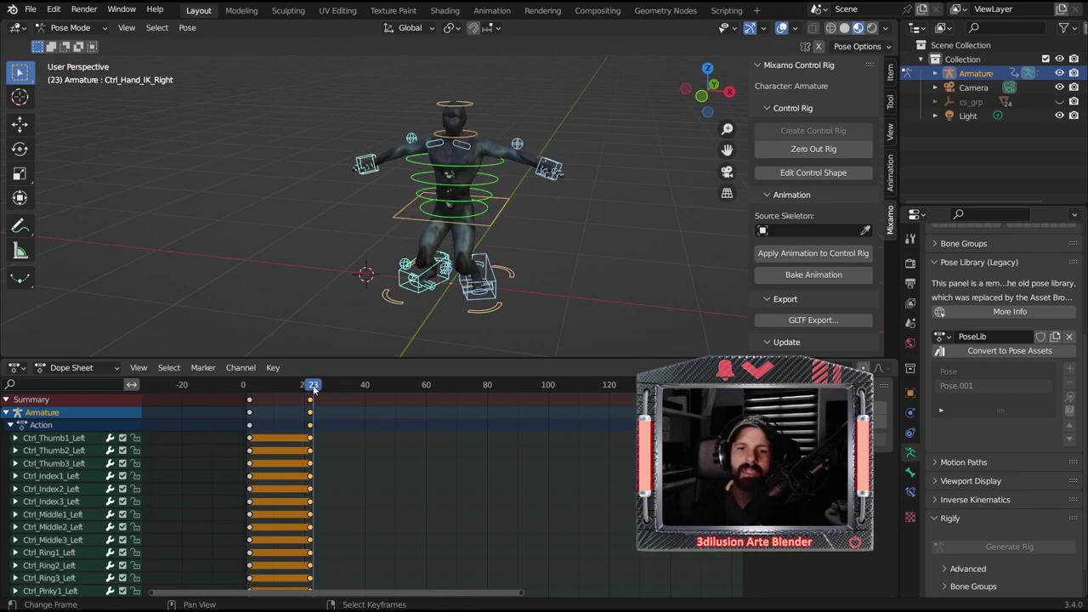
click(248, 396)
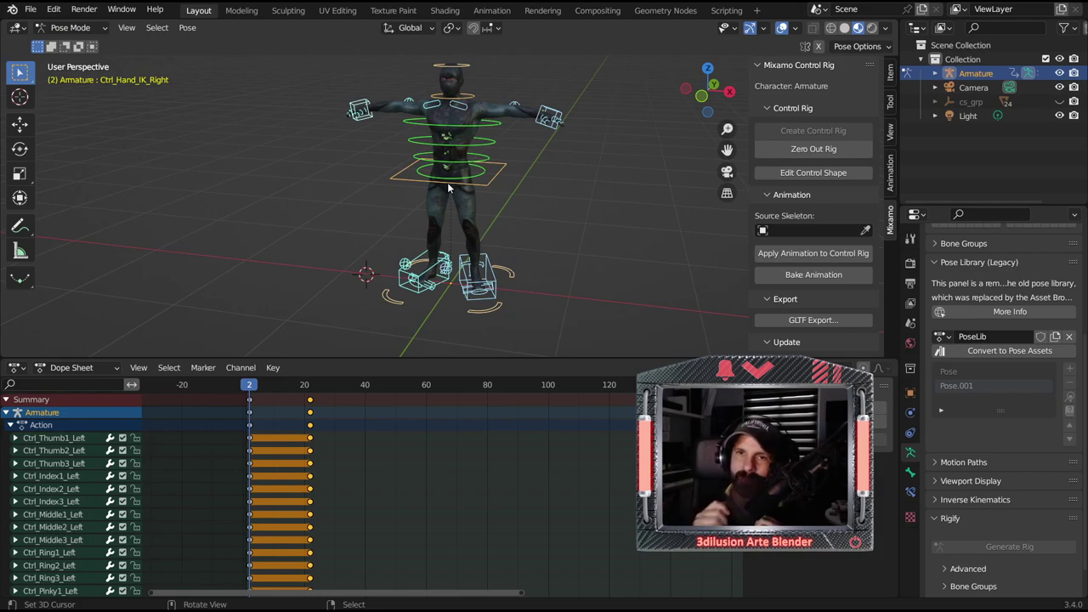
- Scrub to frame 22, orbit to a three-quarter view, and select the left hand control
scroll(572, 190, down, 3)
middle_drag(572, 191, 475, 86)
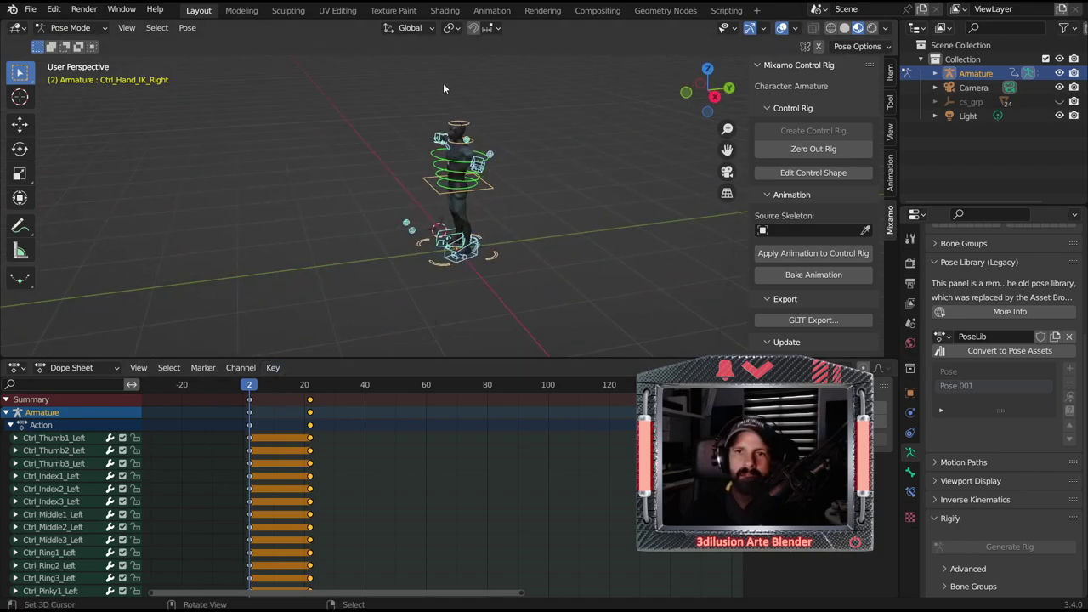
drag(249, 385, 311, 386)
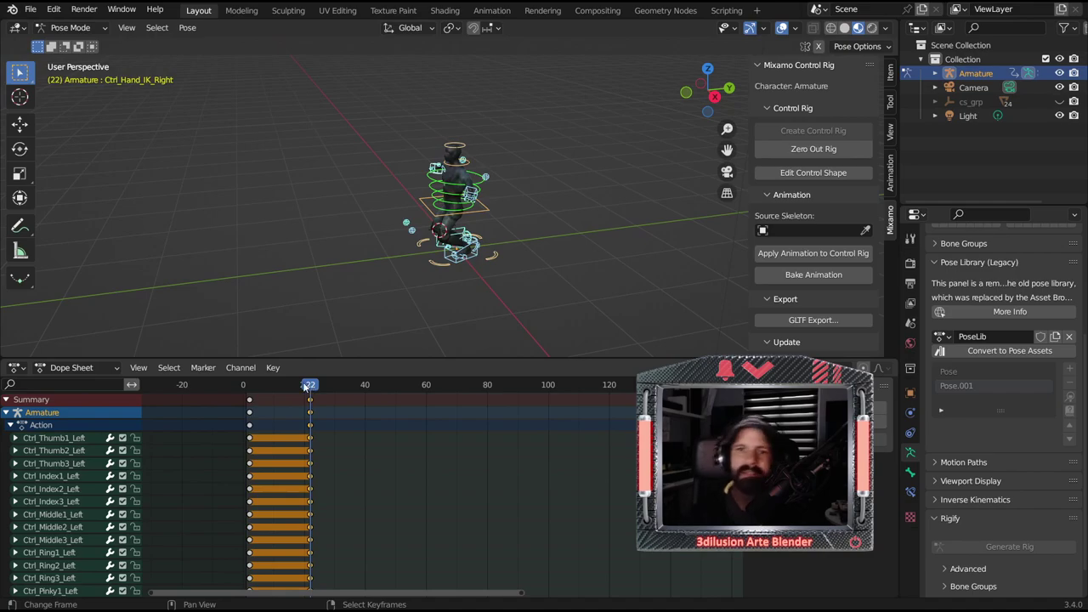
scroll(553, 204, up, 3)
middle_drag(527, 238, 559, 197)
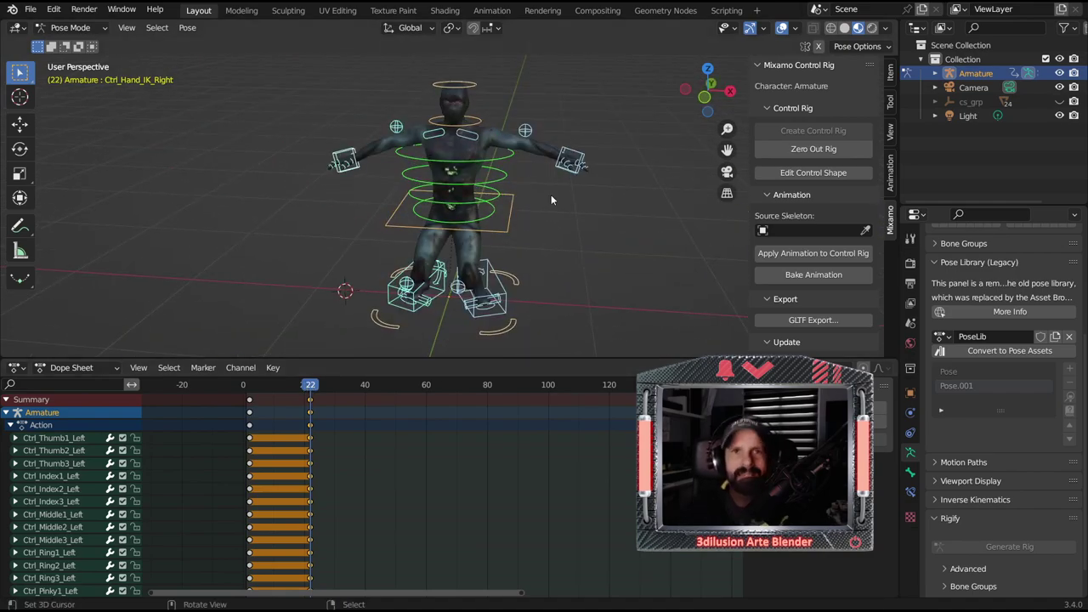
scroll(551, 195, up, 2)
mouse_move(549, 195)
middle_down()
mouse_move(589, 209)
mouse_move(552, 226)
middle_up()
click(552, 225)
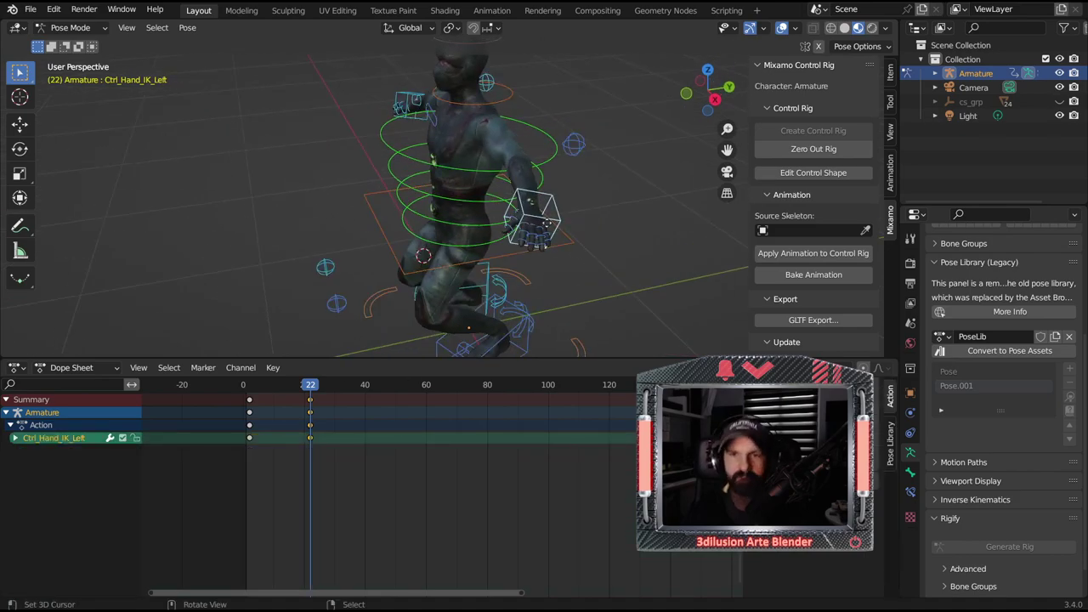
- Pull the left hand control toward the torso and lower the right hand control
drag(547, 223, 483, 208)
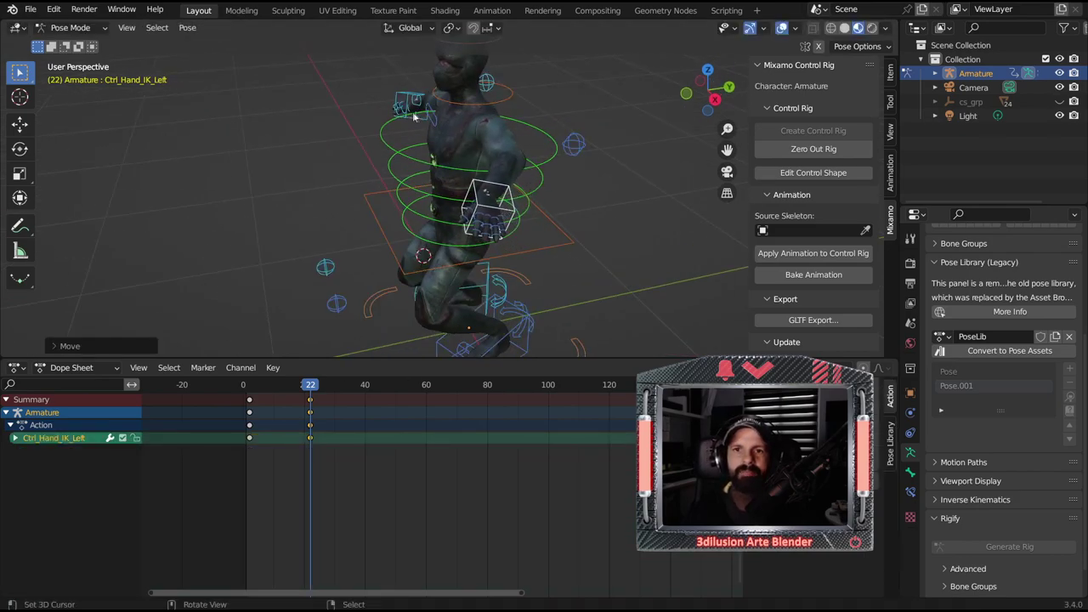
middle_drag(413, 119, 395, 121)
drag(394, 86, 385, 126)
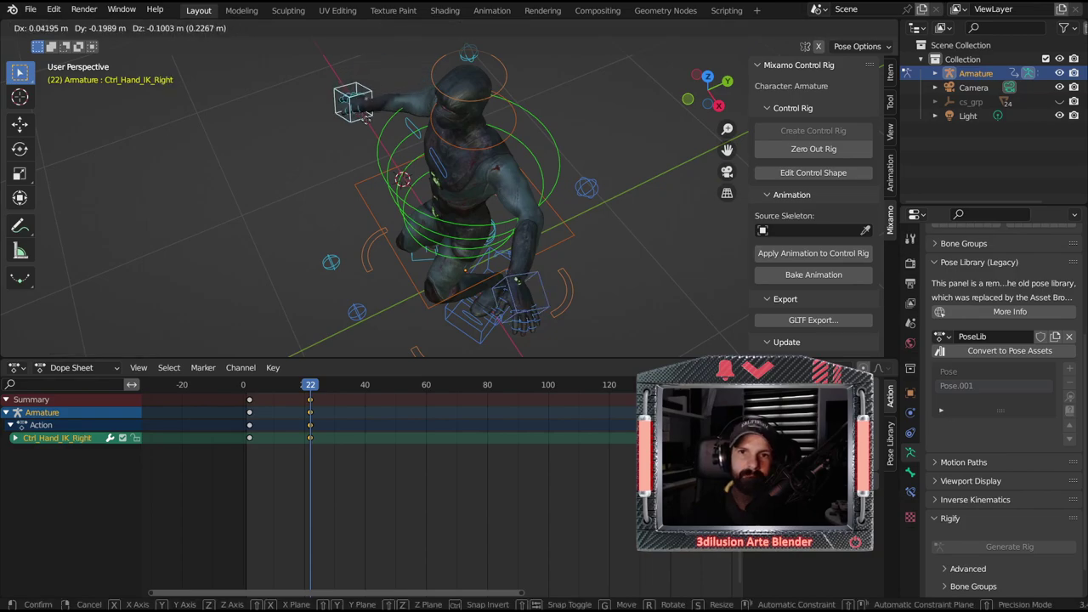
scroll(468, 210, down, 1)
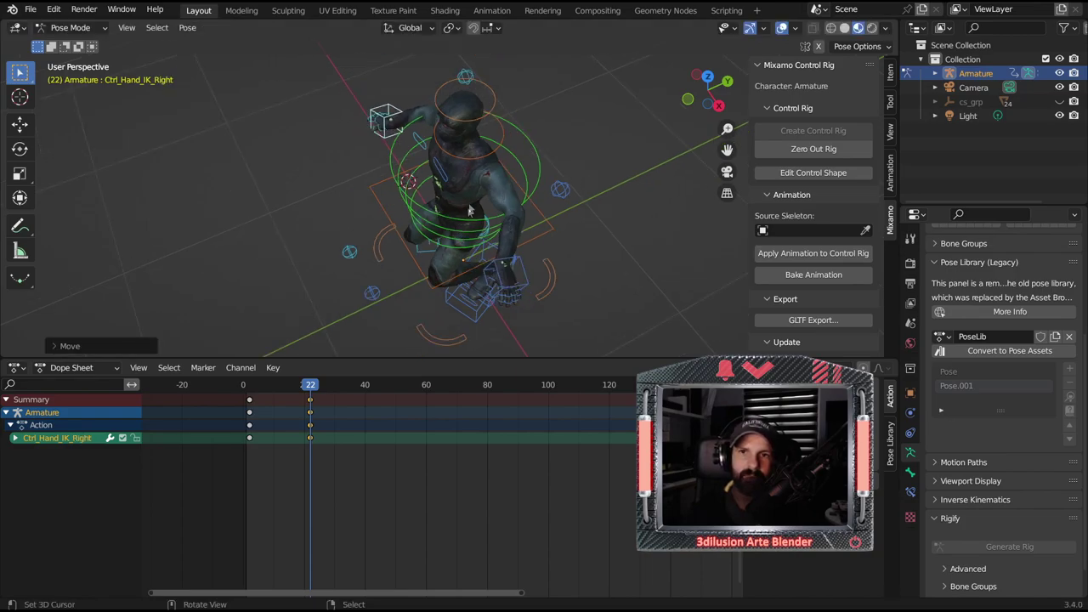
- Turn Ctrl_Head slightly and keyframe all rig controls at frame 22
click(485, 113)
key(r)
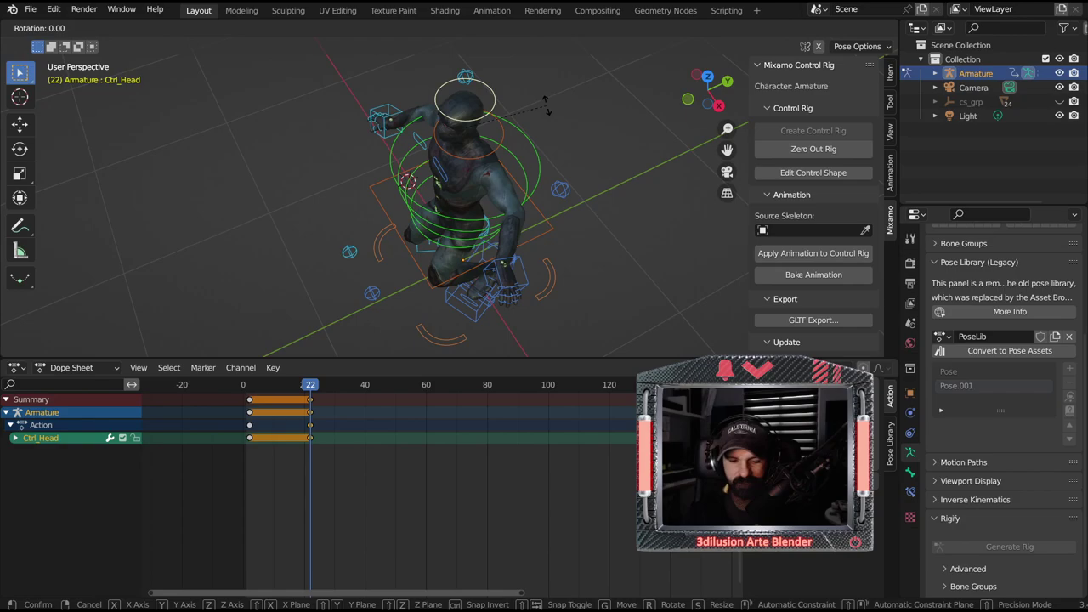
click(480, 139)
middle_drag(480, 139, 552, 209)
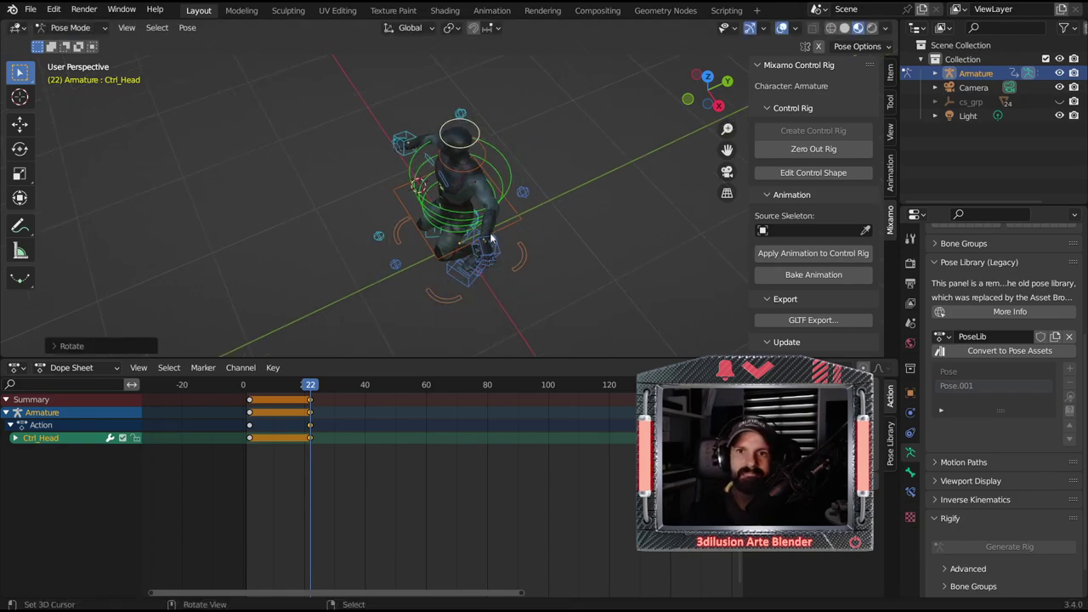
middle_drag(412, 315, 508, 239)
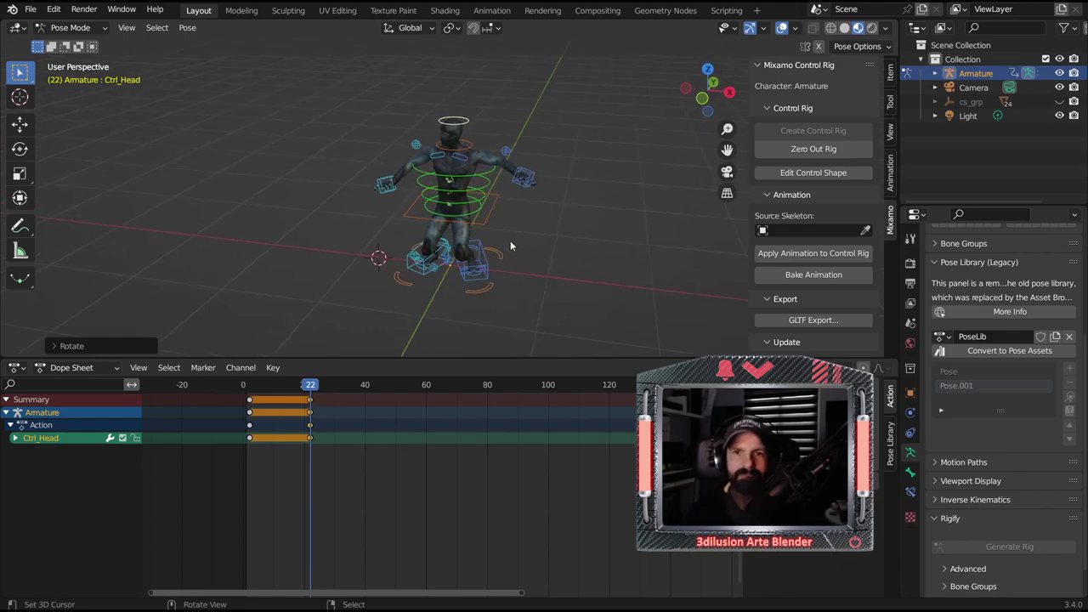
key(a)
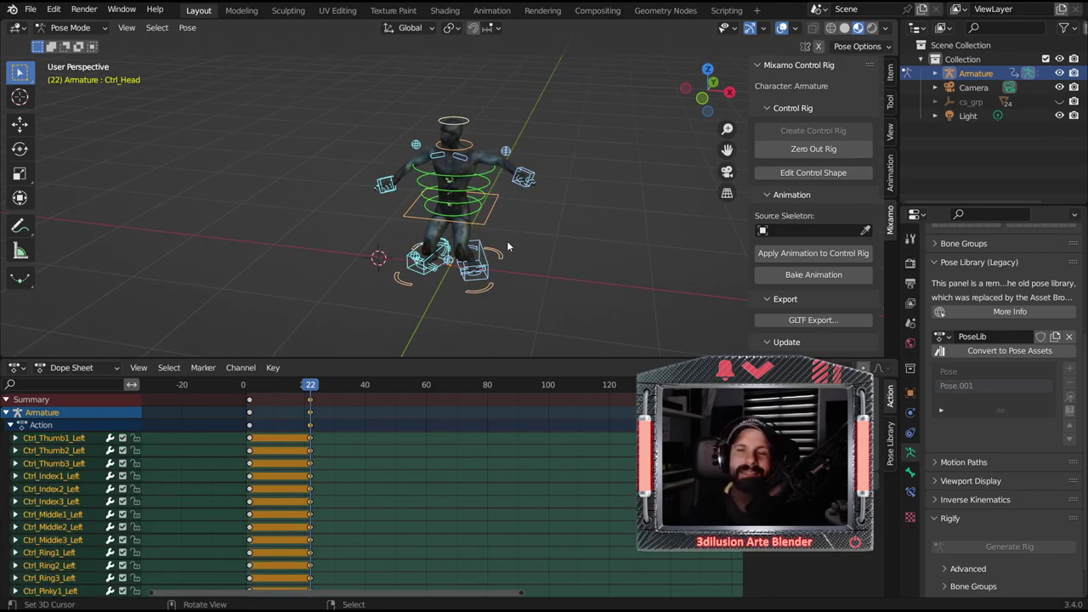
key(i)
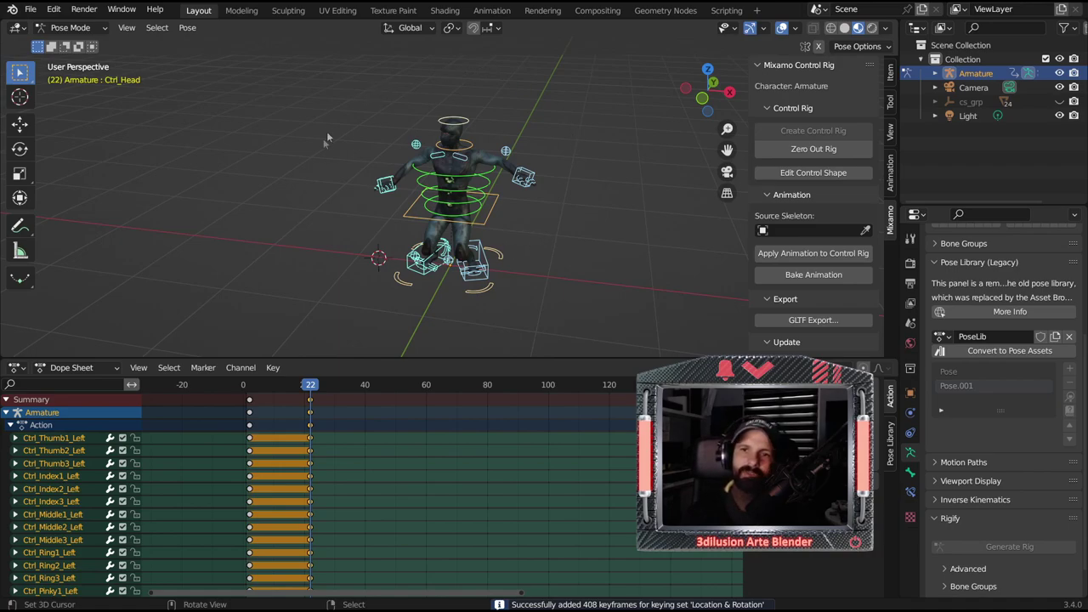
- Play the animation, then go to frame 12 and view the rig from the side
key(space)
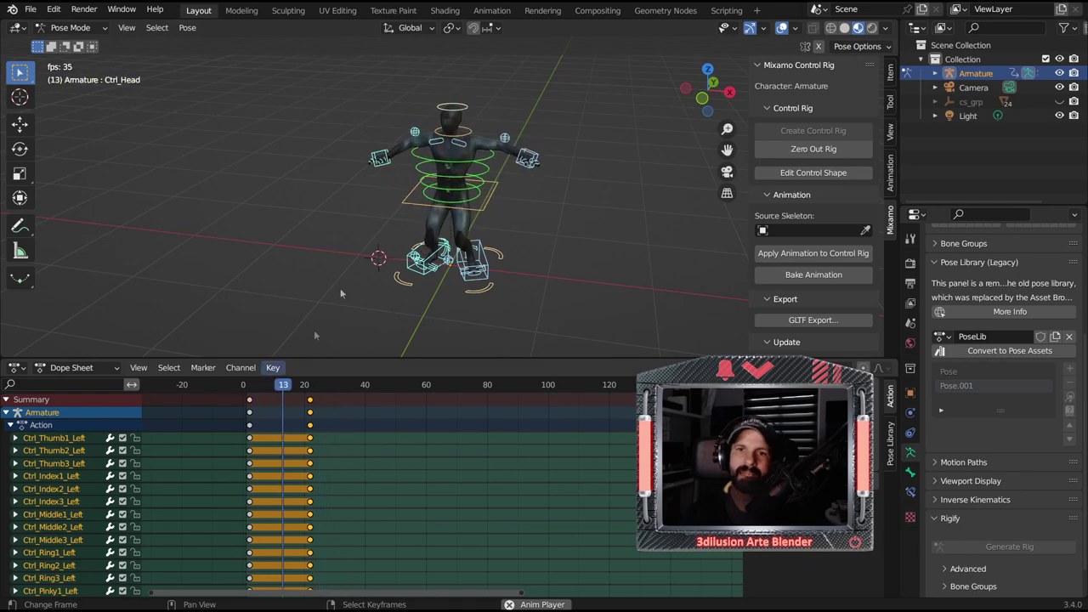
key(space)
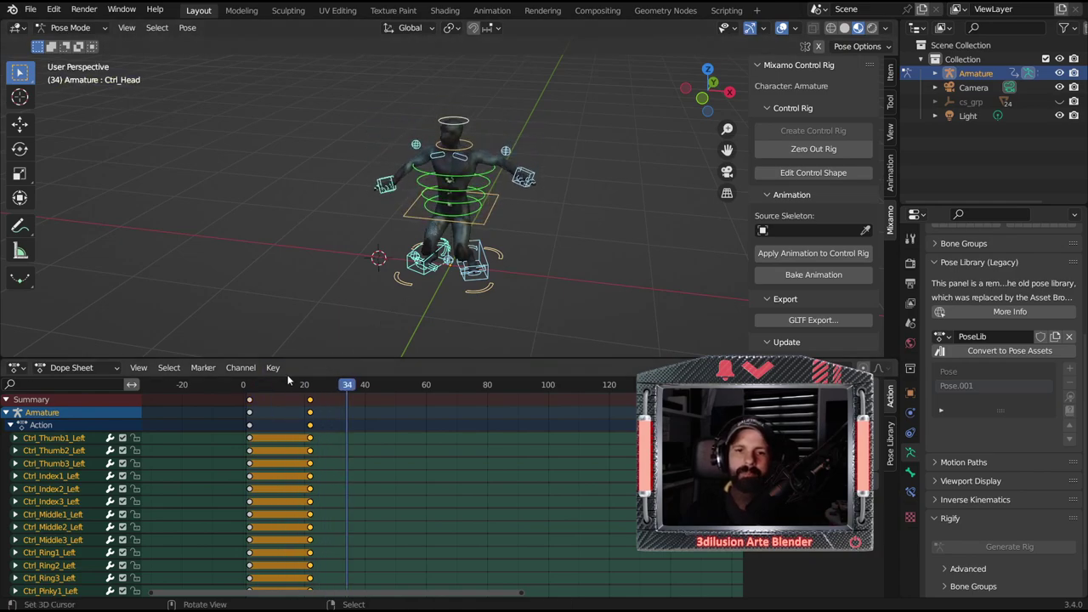
click(280, 385)
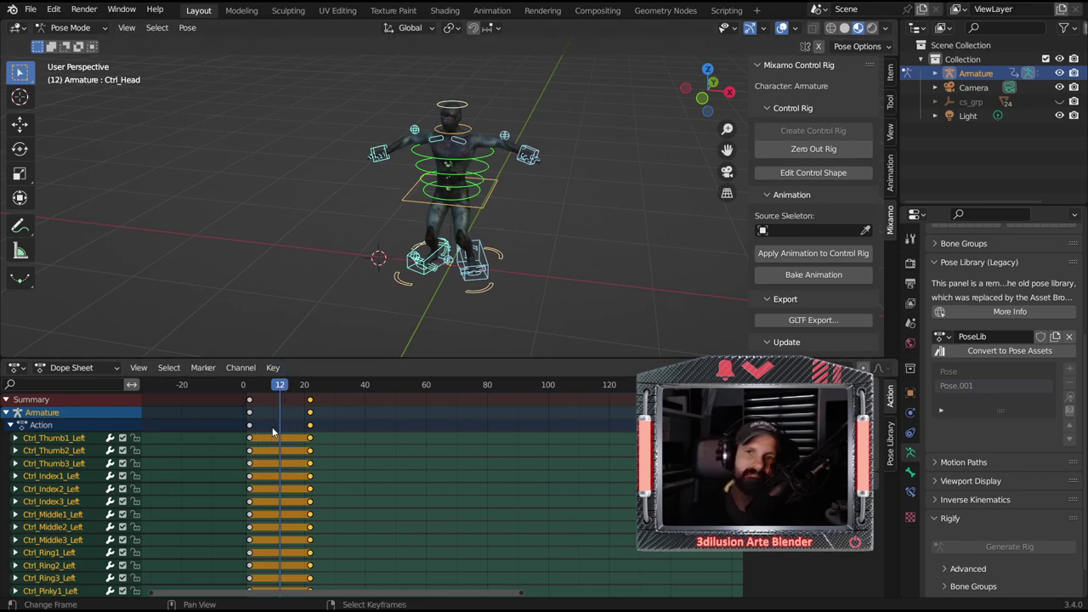
mouse_move(490, 229)
middle_down()
mouse_move(439, 254)
mouse_move(578, 232)
middle_up()
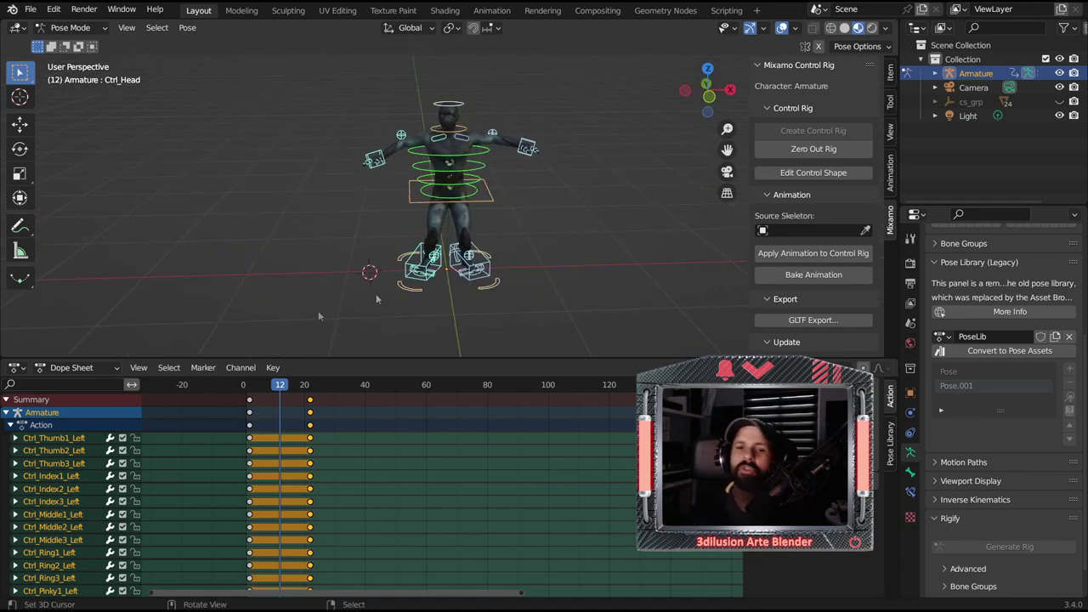
- Zoom the Dope Sheet to frames -8 to 20 and scrub the opening frames, ending on frame 10
scroll(276, 399, up, 2)
scroll(274, 394, up, 3)
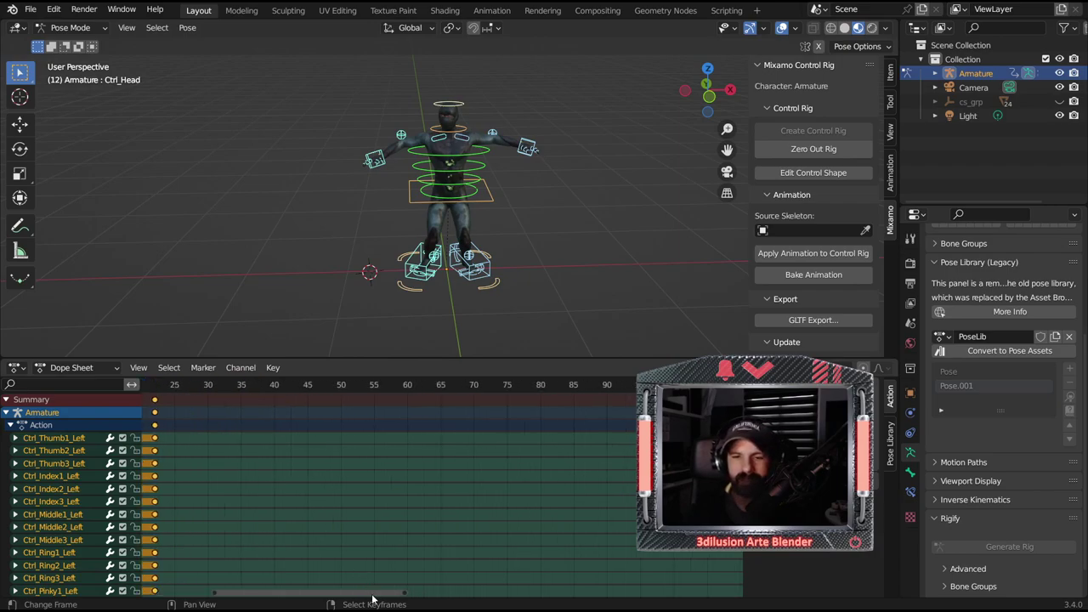
drag(372, 596, 247, 595)
scroll(456, 473, up, 5)
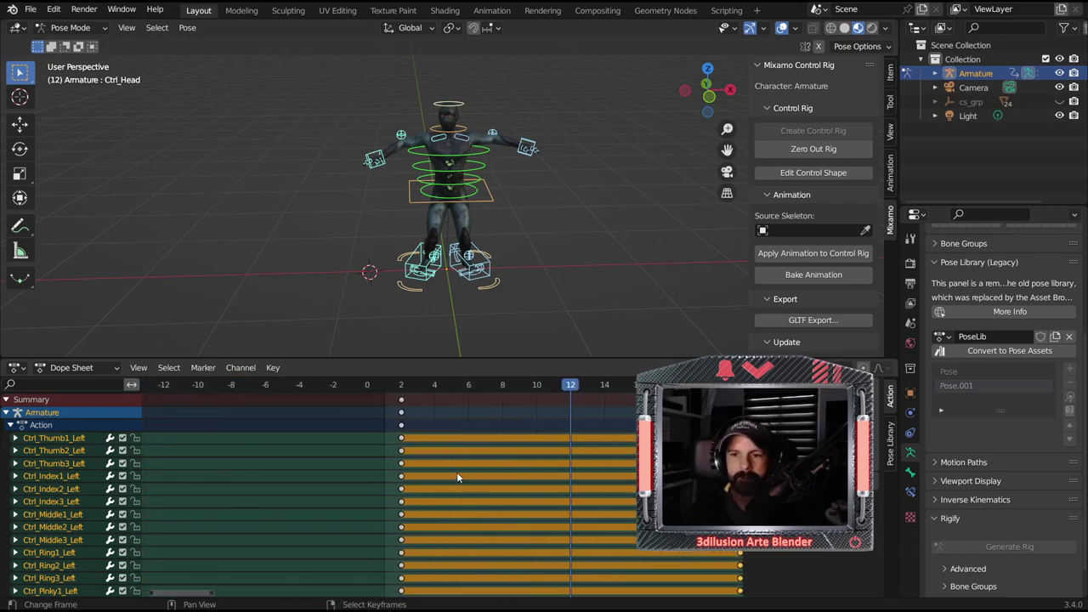
ctrl+scroll(457, 476, down, 1)
ctrl+scroll(457, 476, down, 2)
ctrl+scroll(425, 472, down, 1)
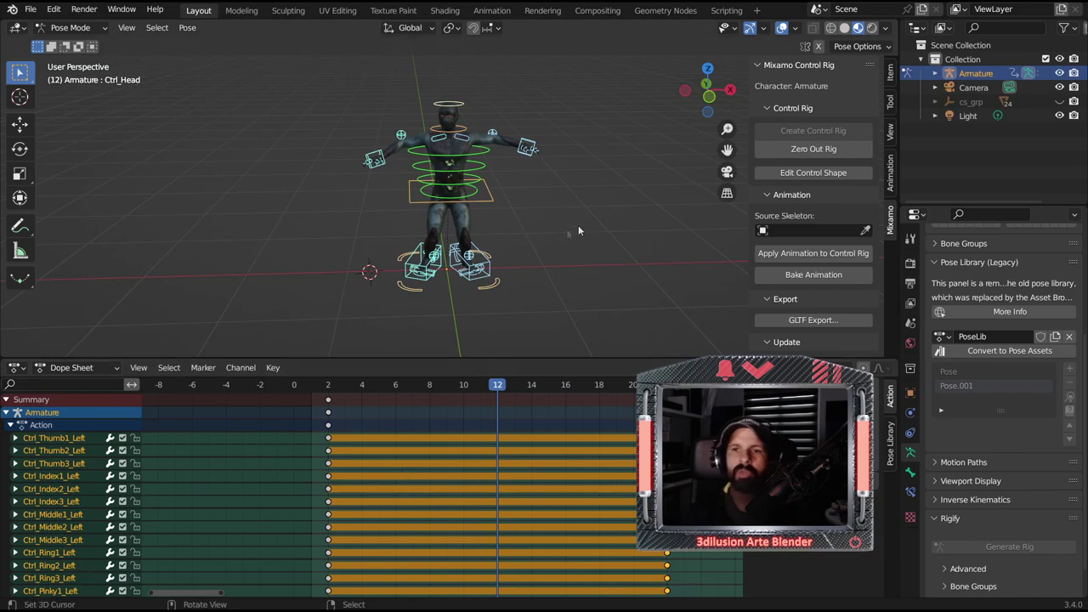
drag(330, 387, 497, 393)
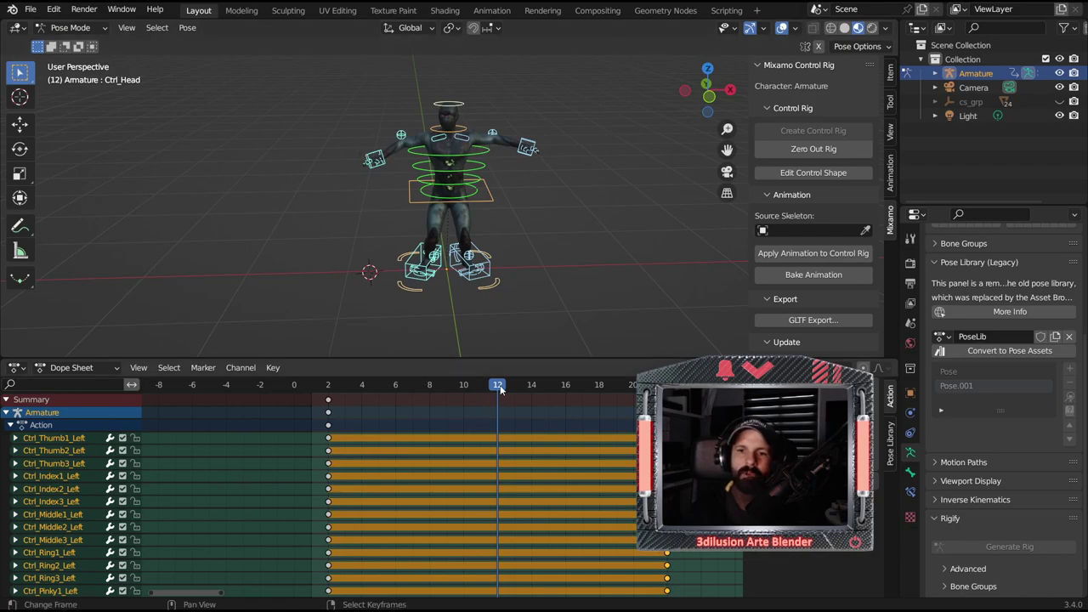
mouse_move(500, 388)
mouse_down()
mouse_move(311, 392)
mouse_move(684, 399)
mouse_up()
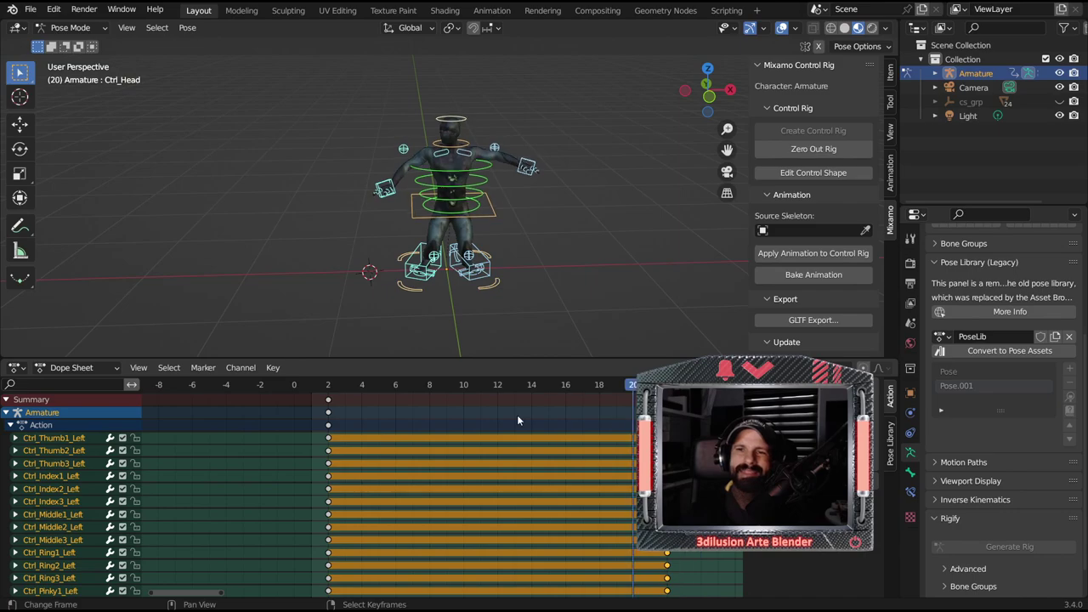
drag(518, 420, 348, 418)
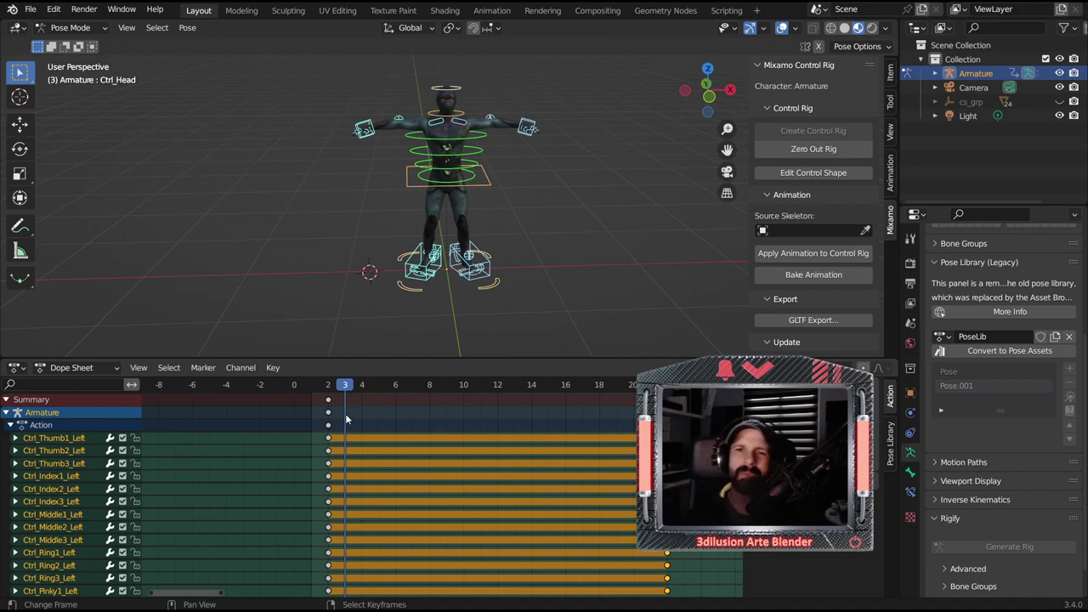
mouse_move(347, 392)
mouse_down()
mouse_move(330, 391)
mouse_move(626, 391)
mouse_move(504, 395)
mouse_move(474, 348)
mouse_up()
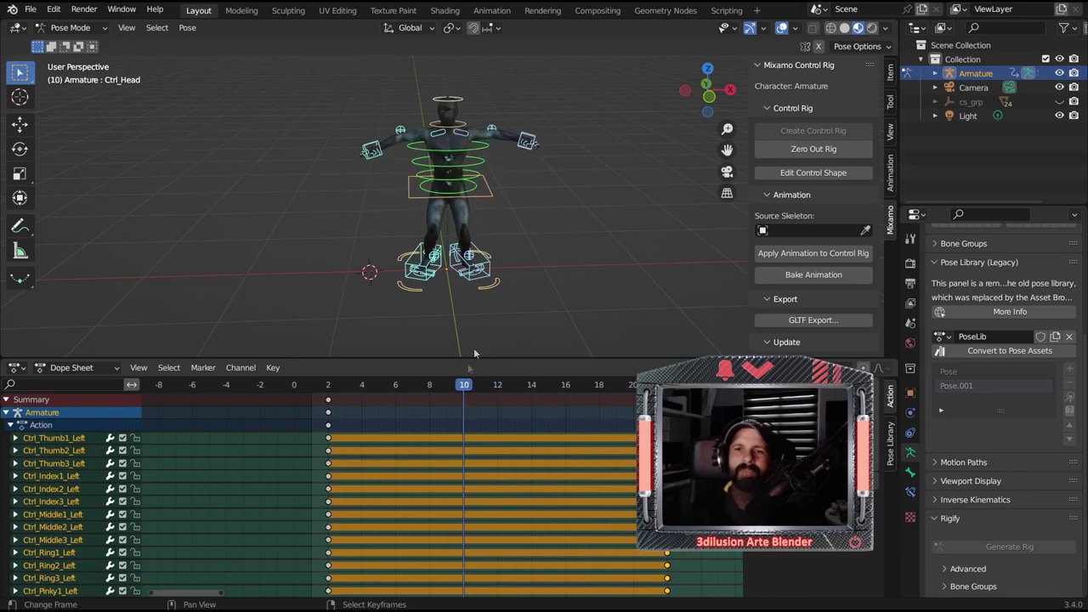
- Select Ctrl_Hips_Free, key it at frame 10, then remove those keys
scroll(526, 212, up, 2)
mouse_move(526, 212)
middle_down()
mouse_move(558, 215)
mouse_move(526, 205)
middle_up()
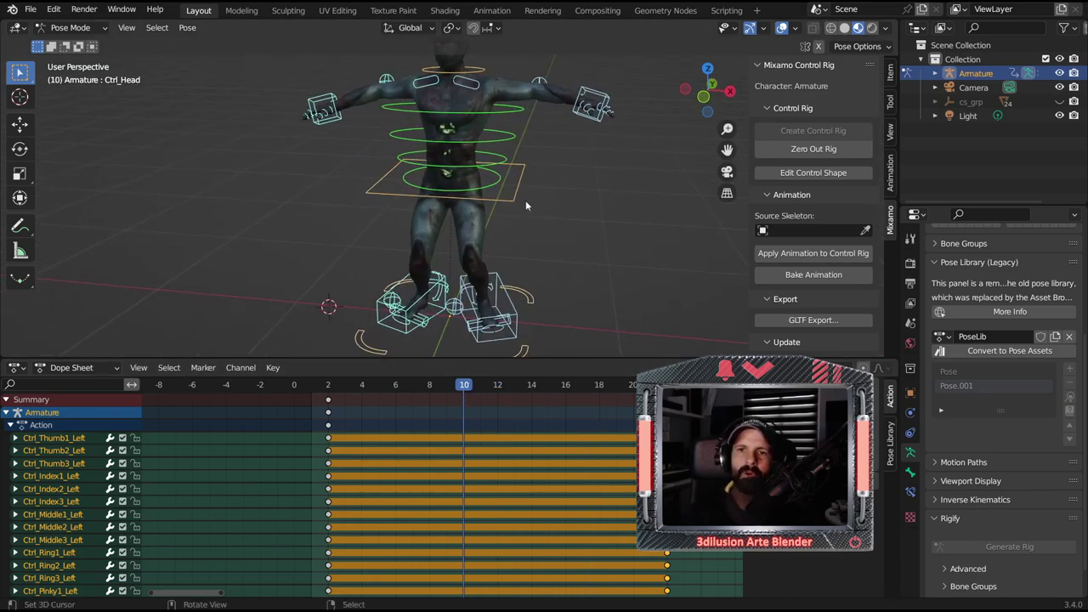
click(501, 186)
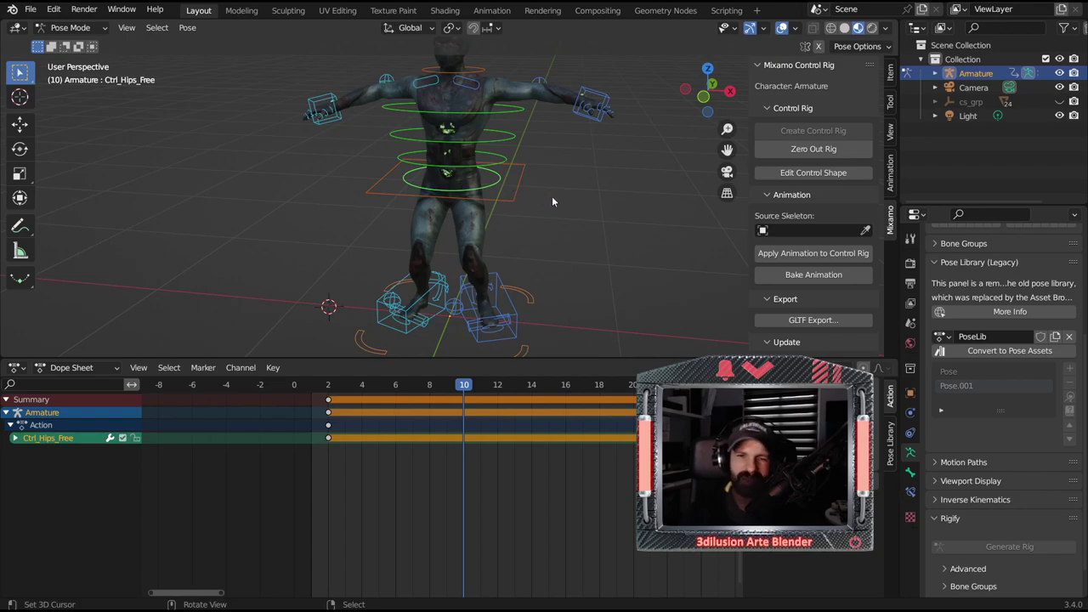
key(i)
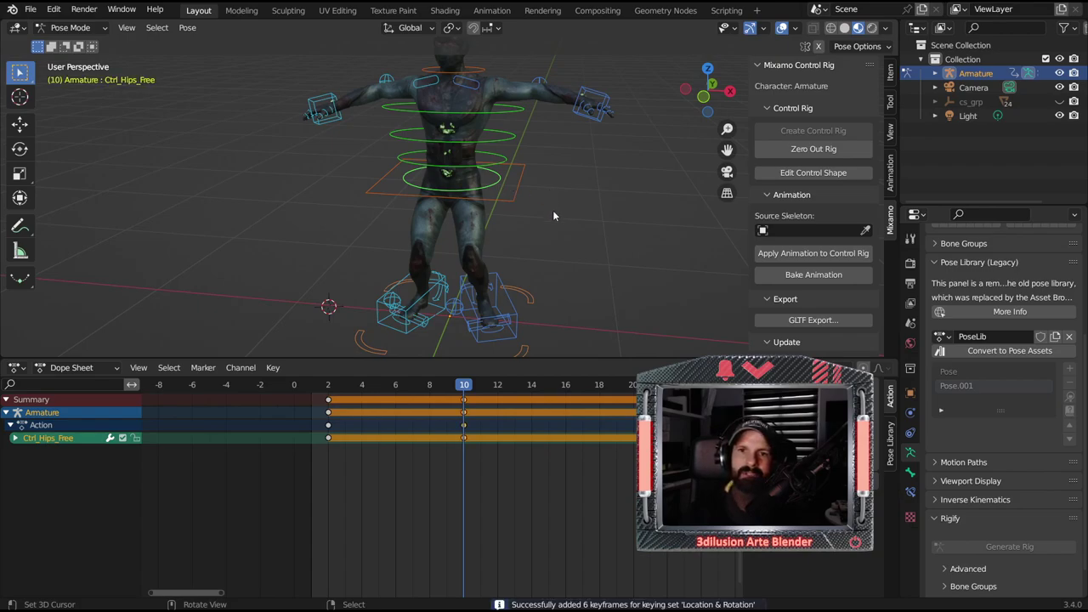
shift+right_click(547, 199)
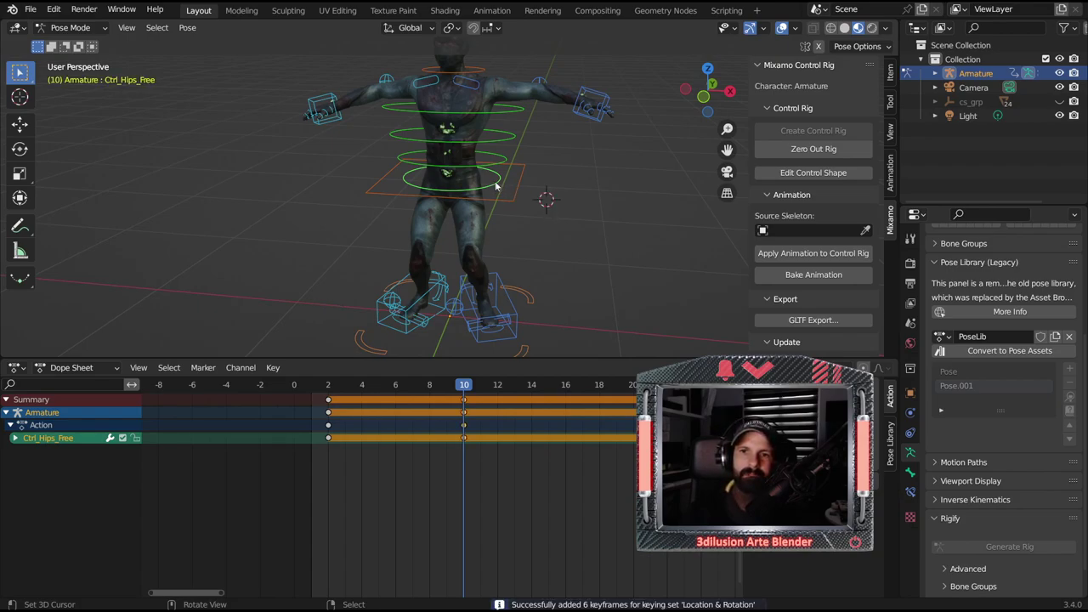
shift+right_click(527, 196)
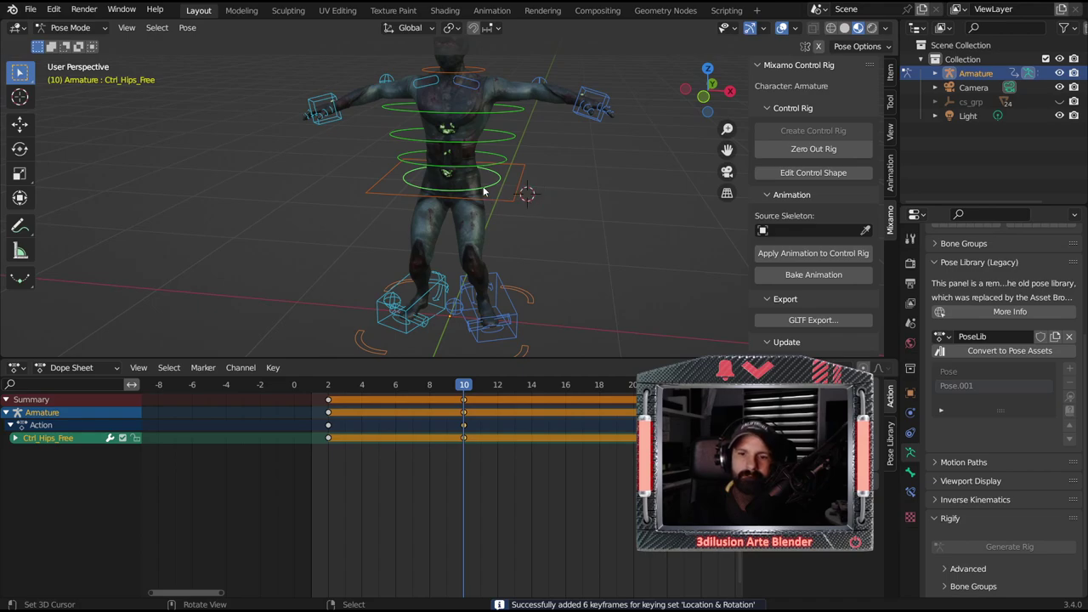
key(i)
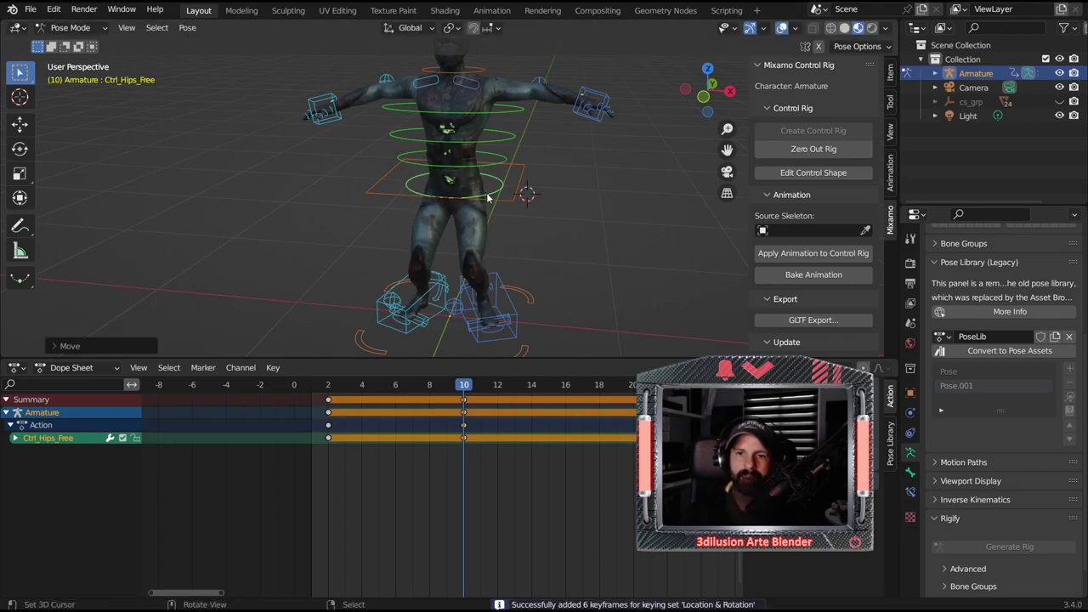
key(alt+i)
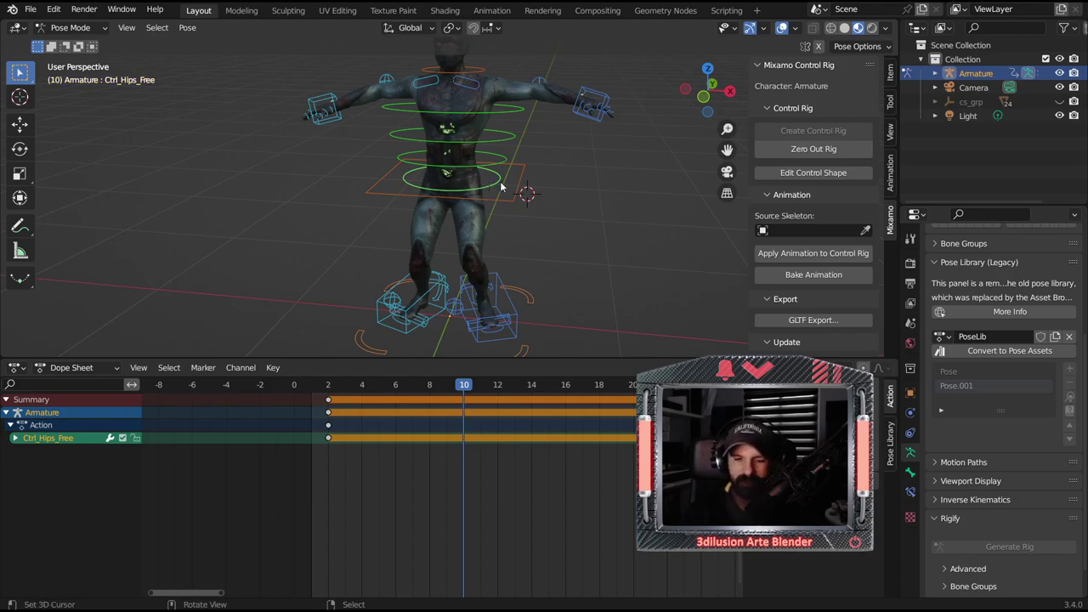
- Rotate the hips slightly, key Location & Rotation at frame 10, and play it back
key(r)
click(502, 198)
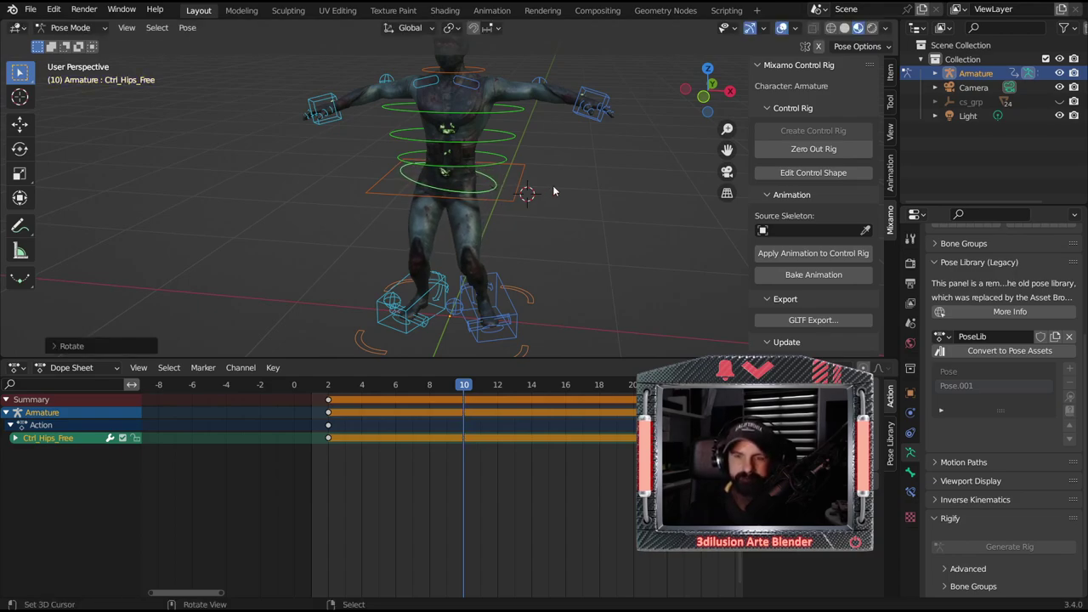
key(i)
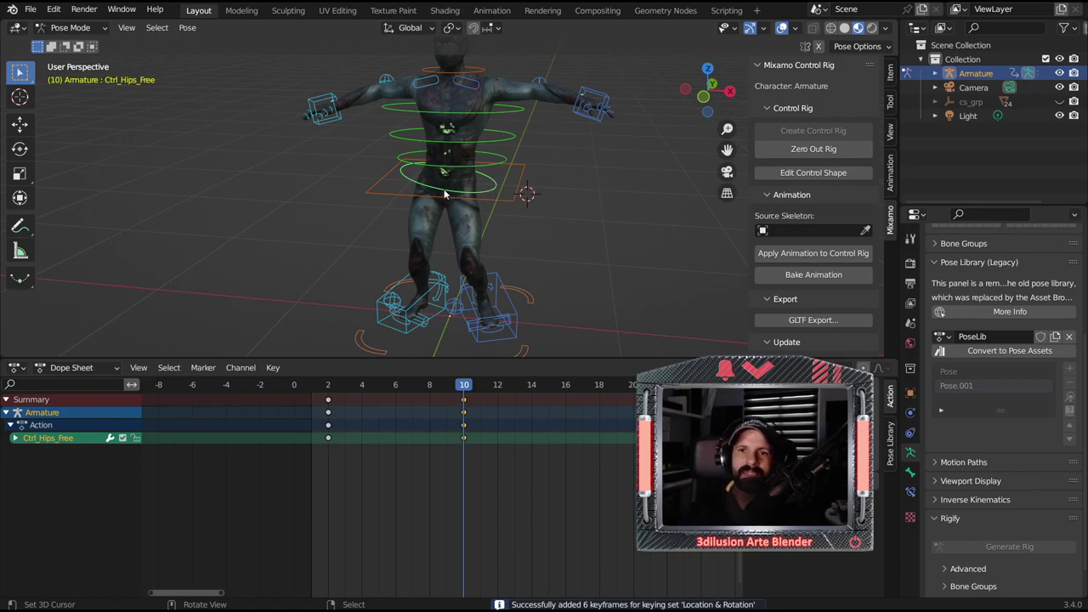
key(space)
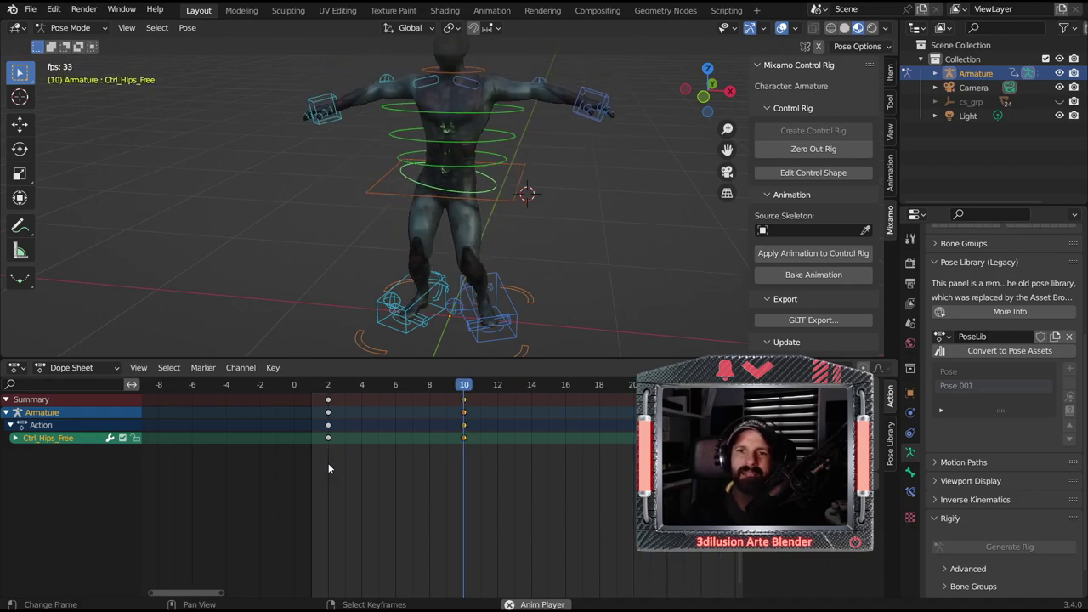
- At frame 14, move Ctrl_Hand_IK_Right slightly upward
key(space)
click(531, 456)
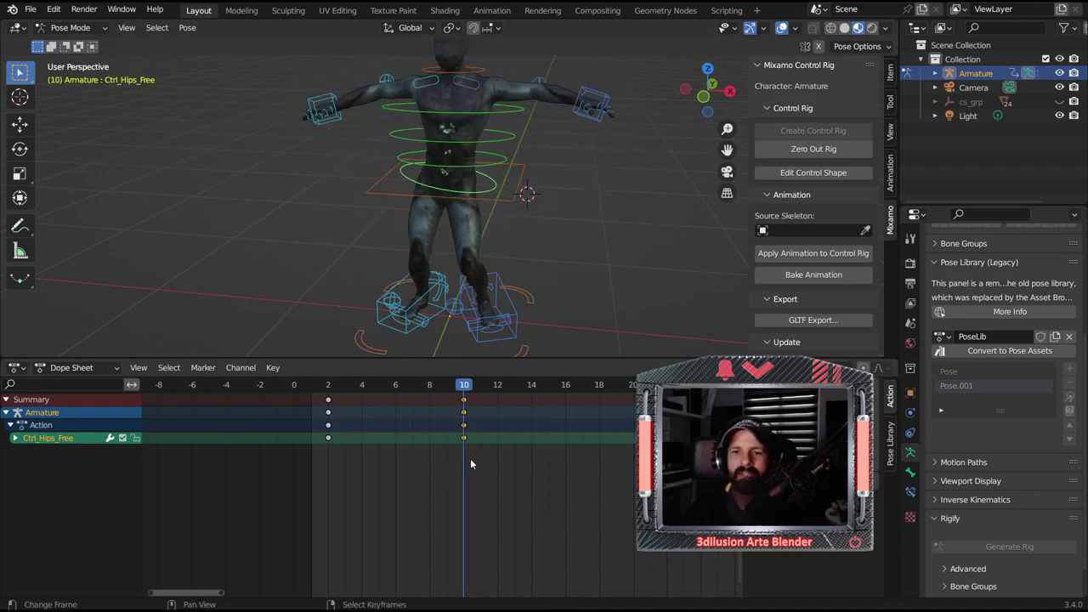
click(340, 154)
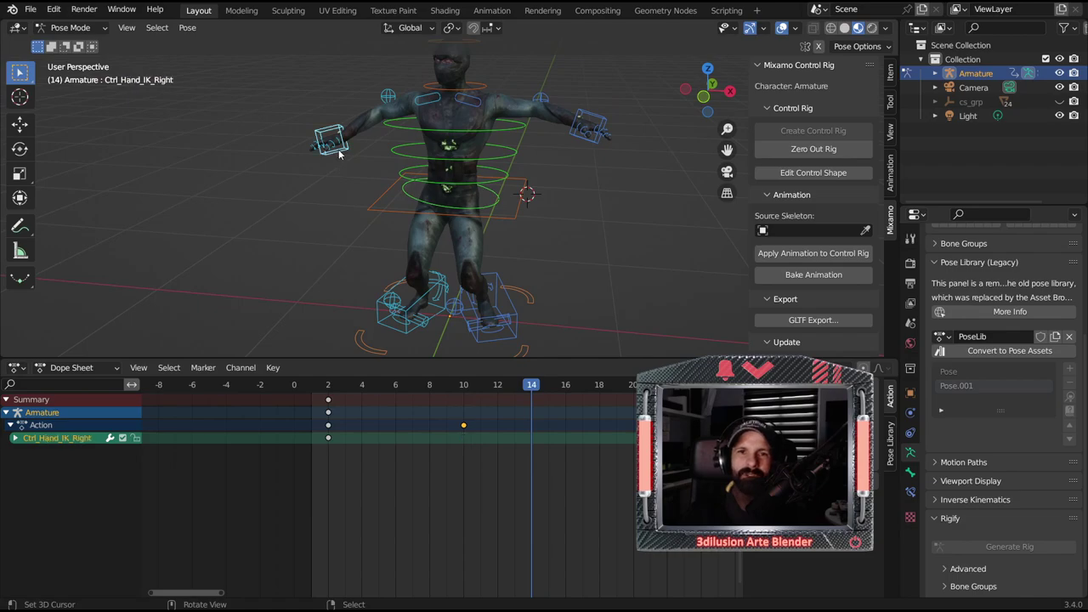
key(g)
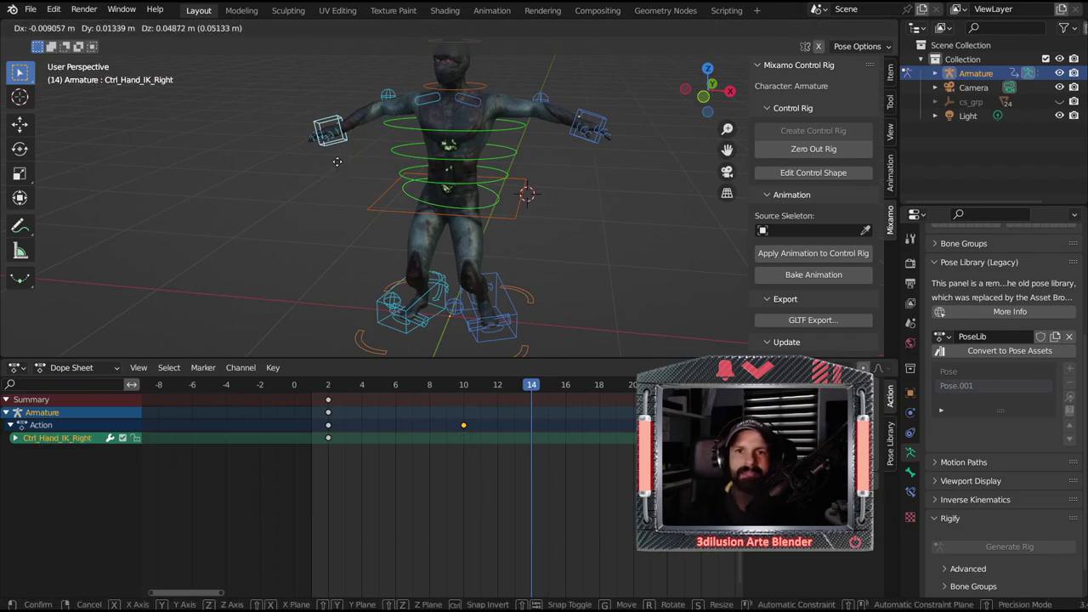
click(332, 146)
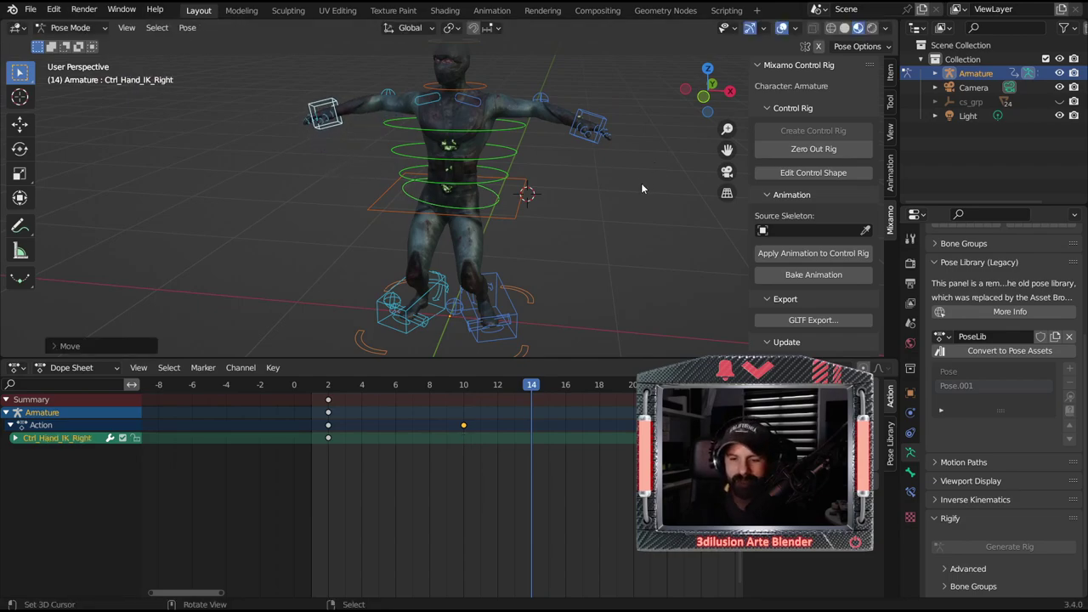
- Key the raised right hand at frame 14 and play back with overlays hidden
key(i)
key(space)
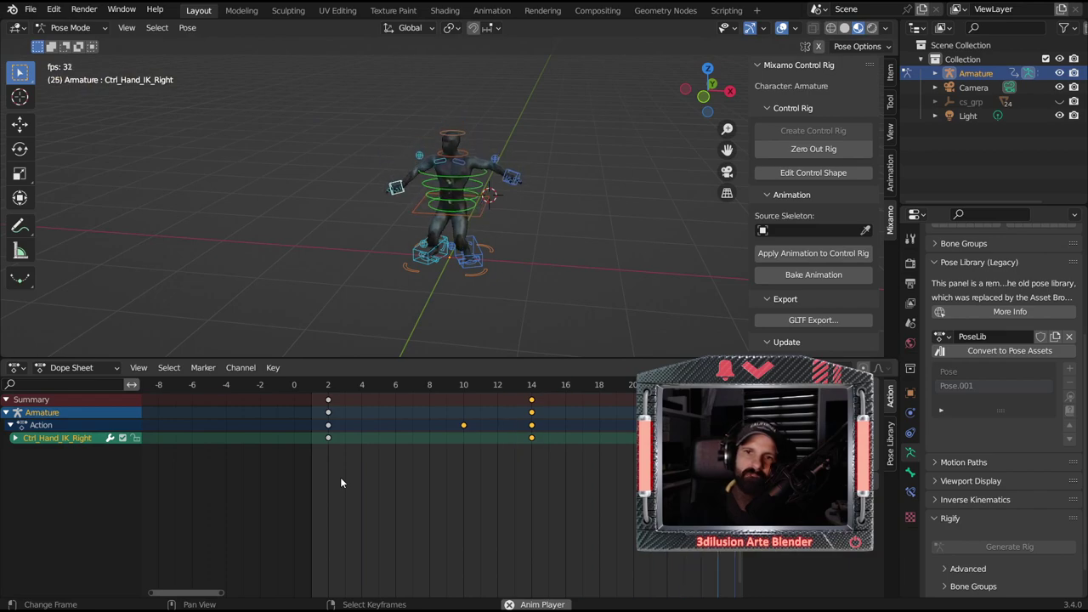
click(782, 27)
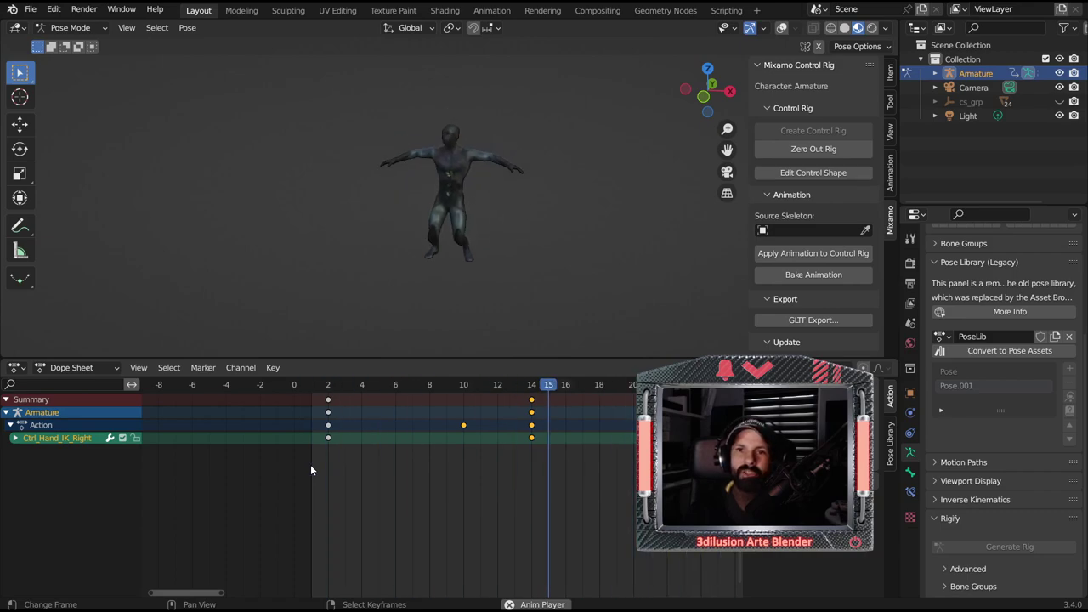
- Stop playback at frame 21, deselect all bones, and turn viewport overlays back on
key(space)
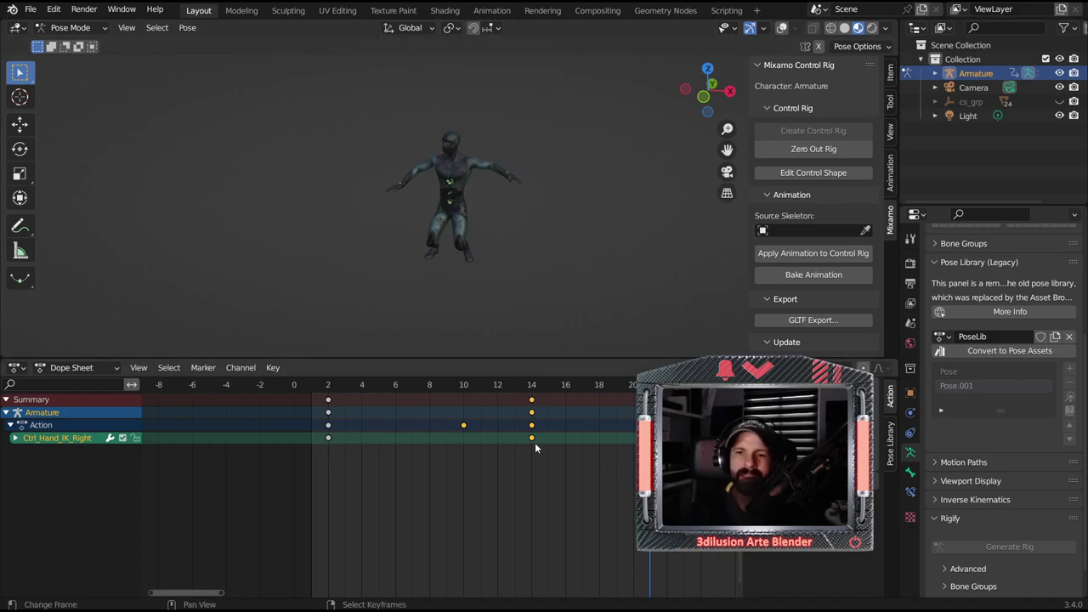
click(447, 187)
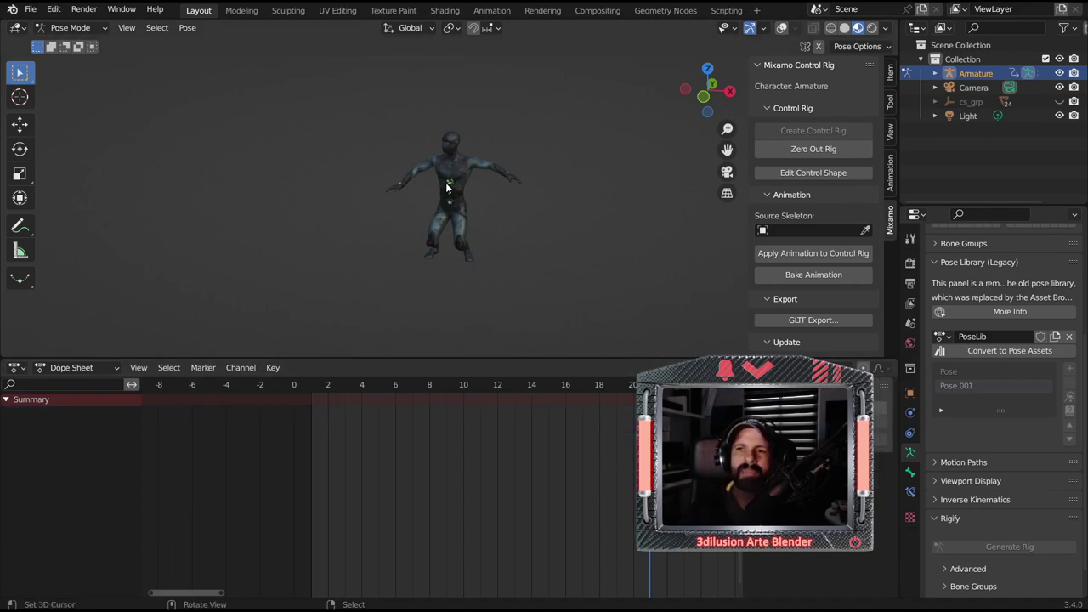
click(782, 27)
scroll(508, 224, up, 2)
middle_drag(508, 224, 482, 103)
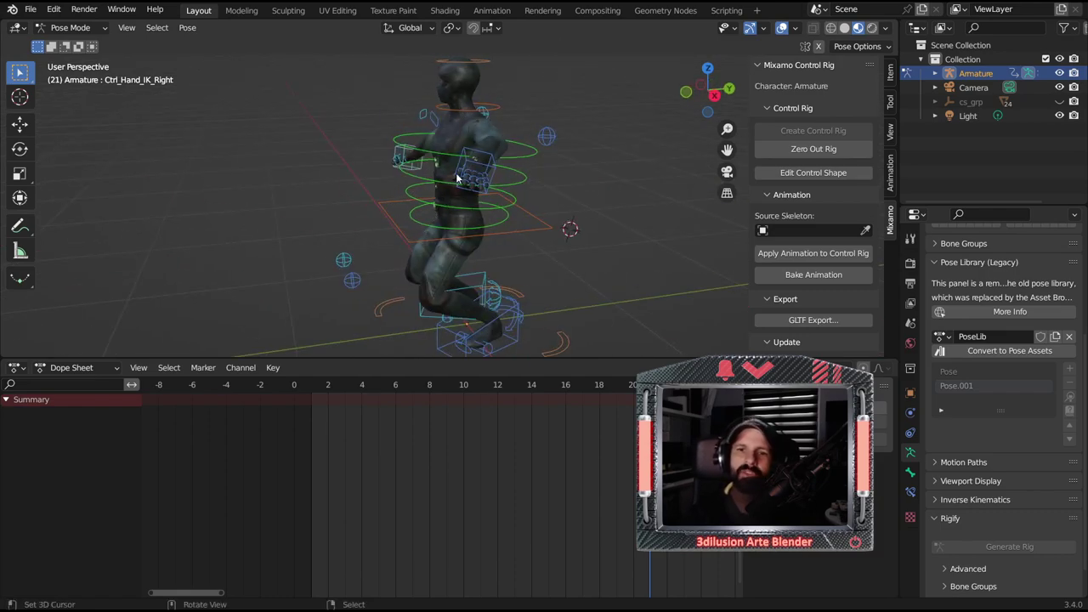
middle_drag(458, 179, 585, 226)
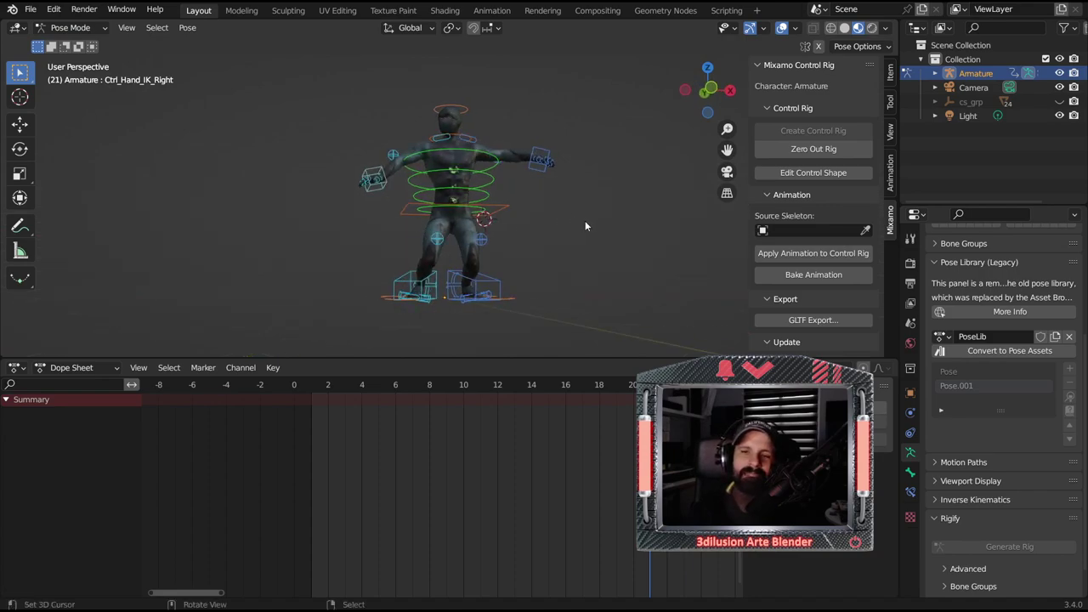